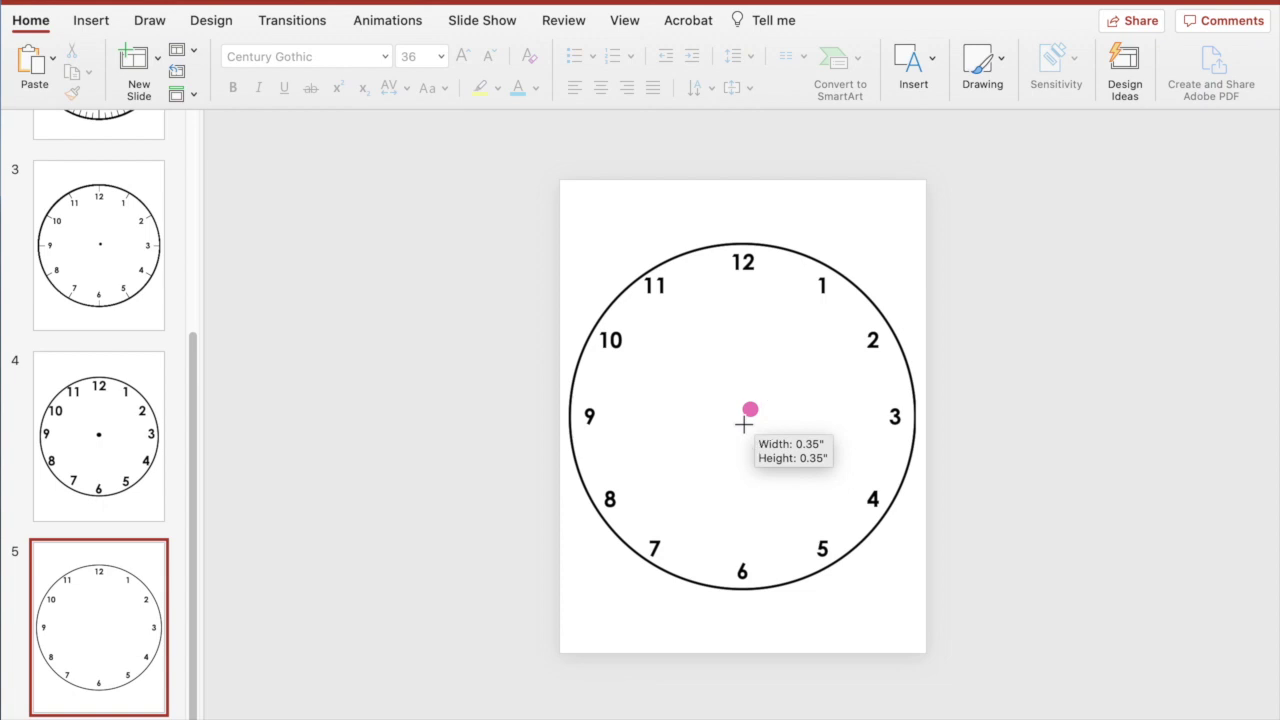
Draw a round dot about 0.35" wide at the clock's center, filled black with no outline
left_click_drag(752, 418, 750, 414)
left_click(393, 64)
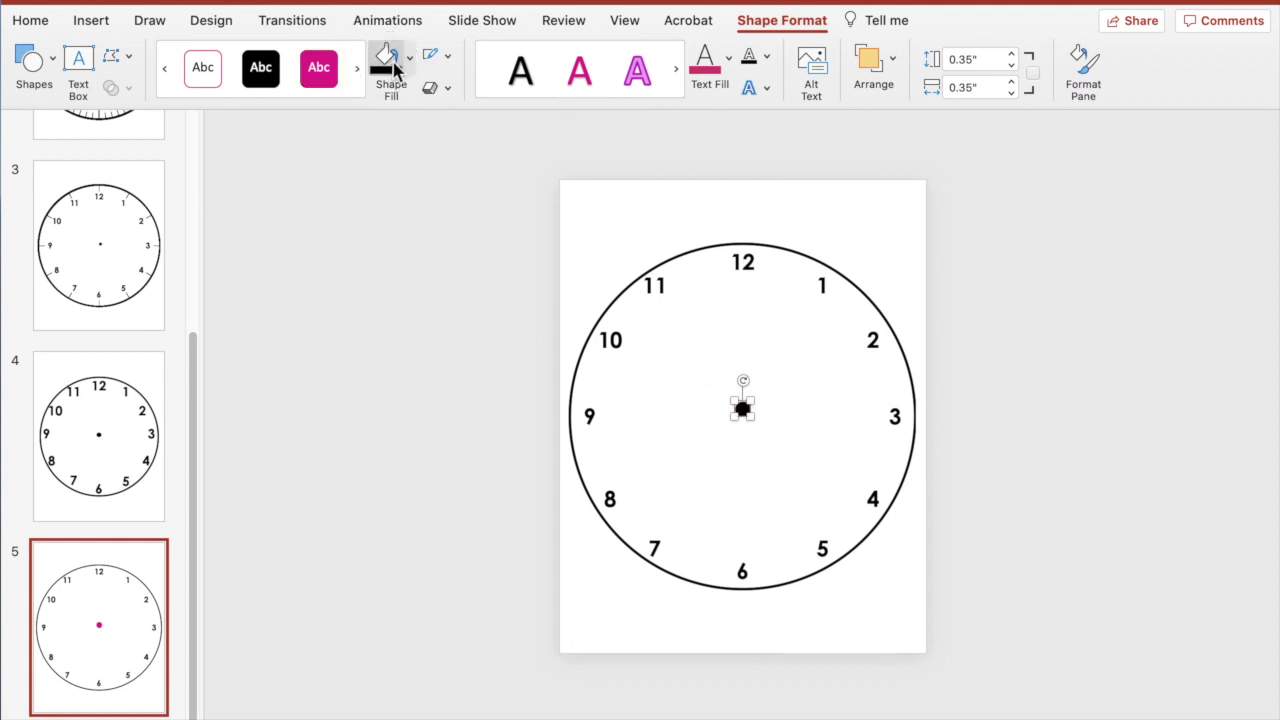
left_click(447, 56)
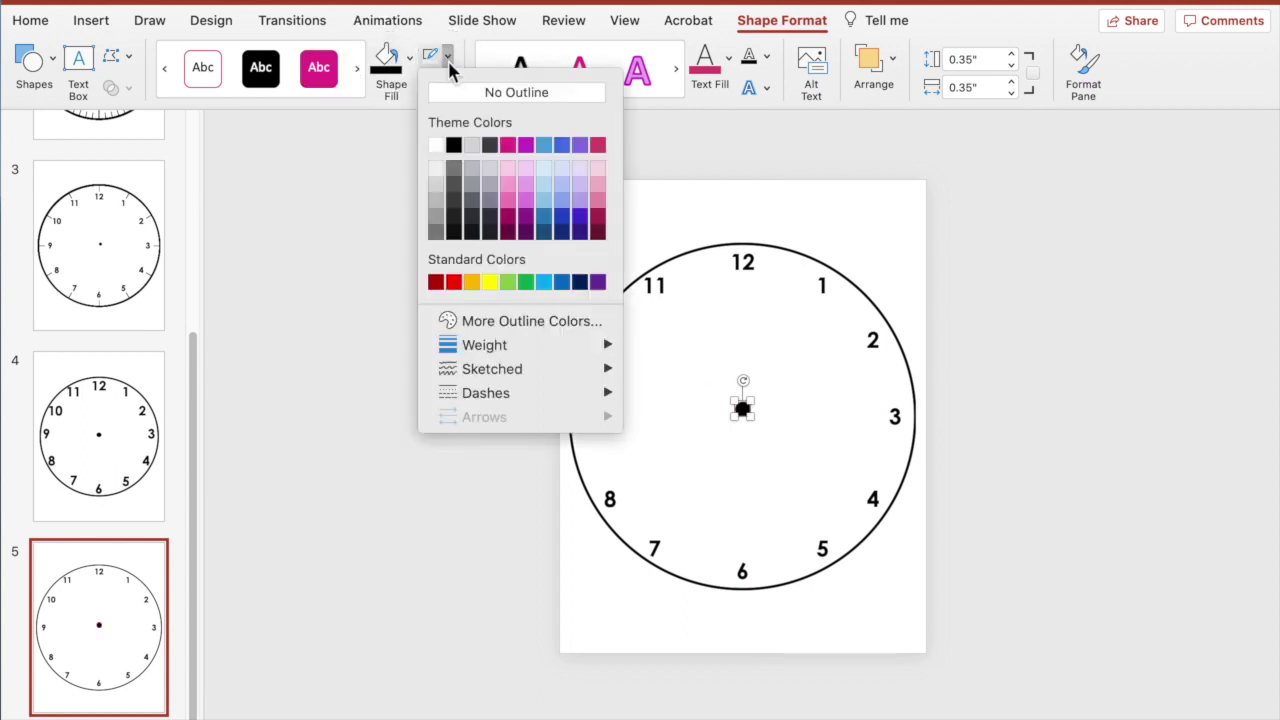
left_click(488, 94)
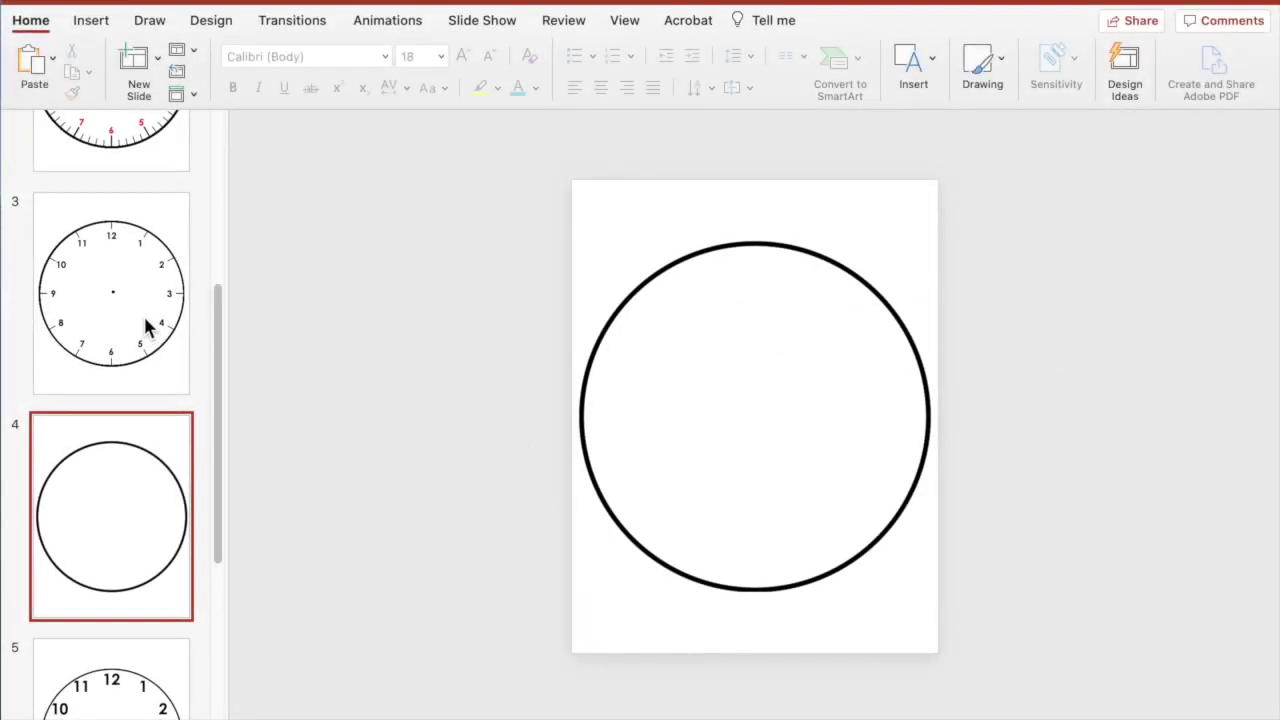
Check the example clock on slide 3, then draw a vertical tick line about 0.7" long inside the top of slide 4's circle
left_click(143, 323)
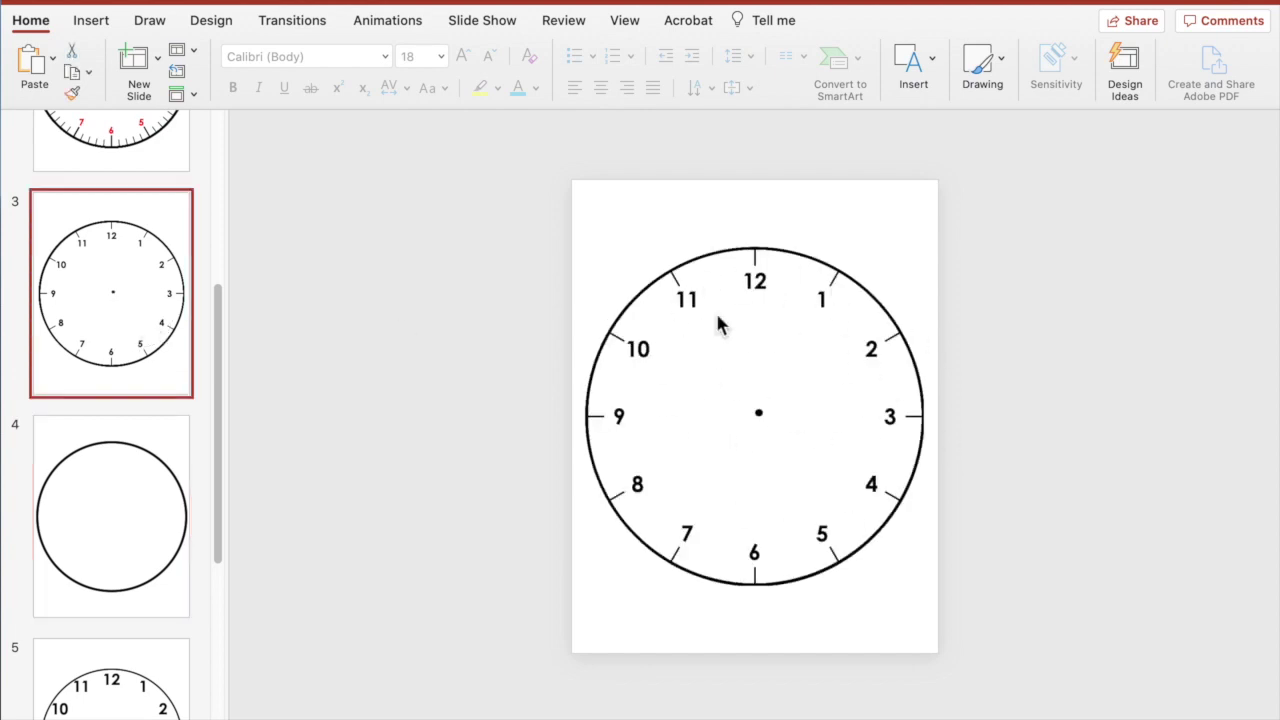
left_click(92, 531)
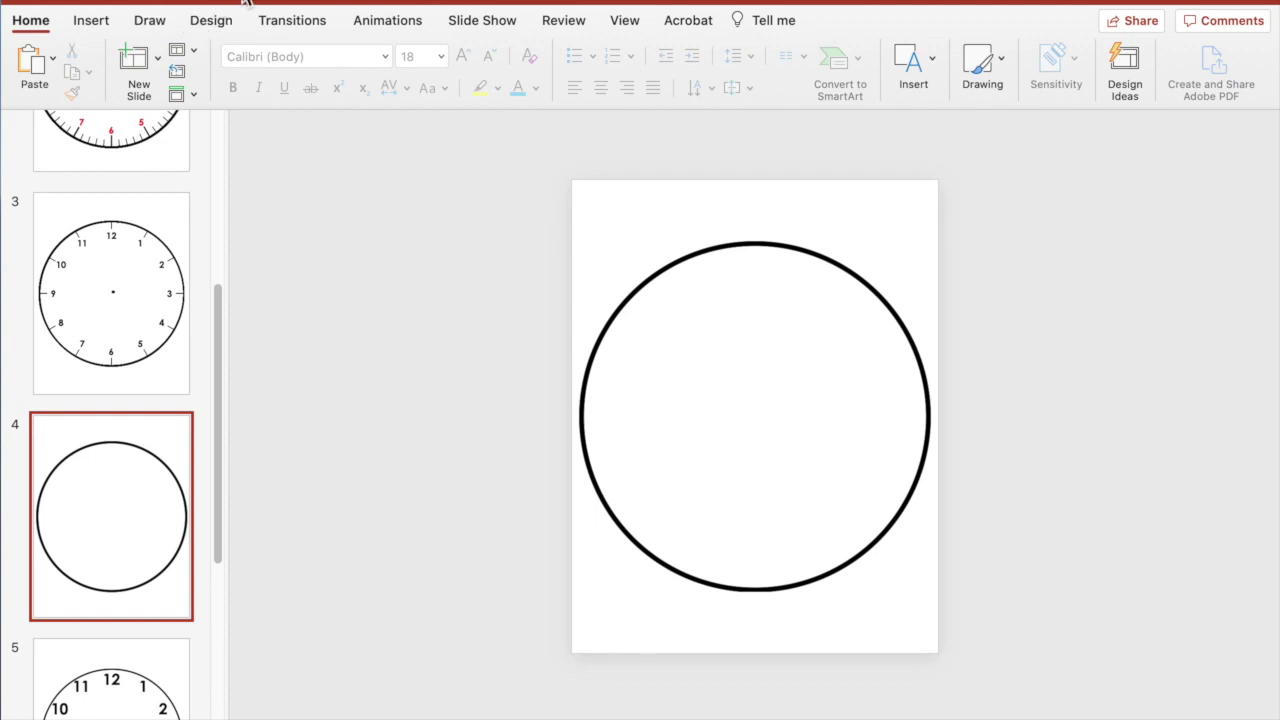
left_click(255, 3)
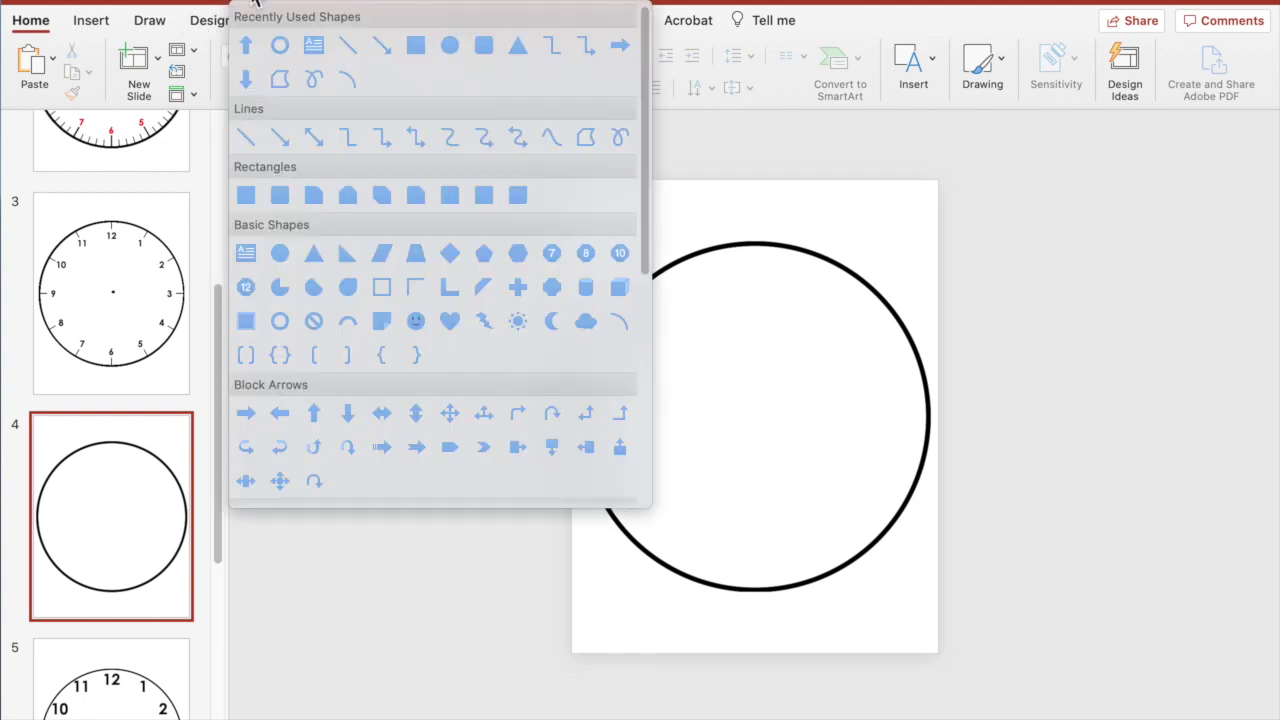
left_click(349, 48)
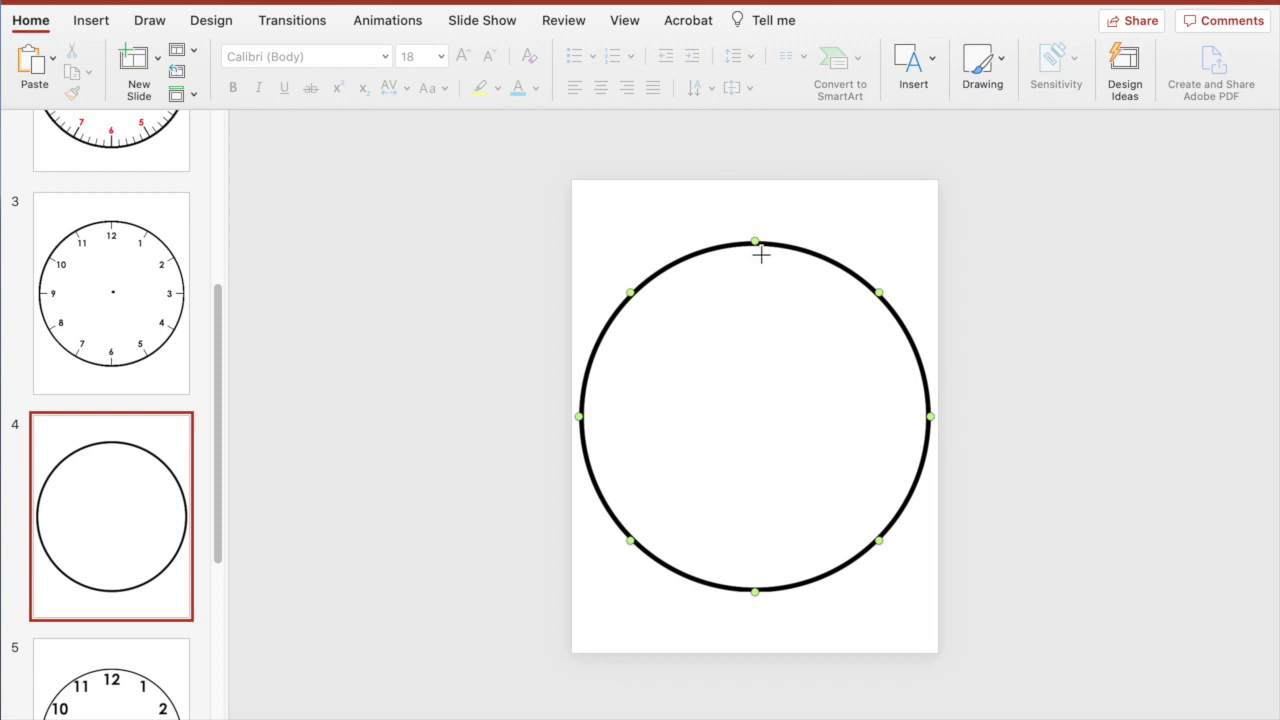
left_click_drag(755, 242, 765, 274)
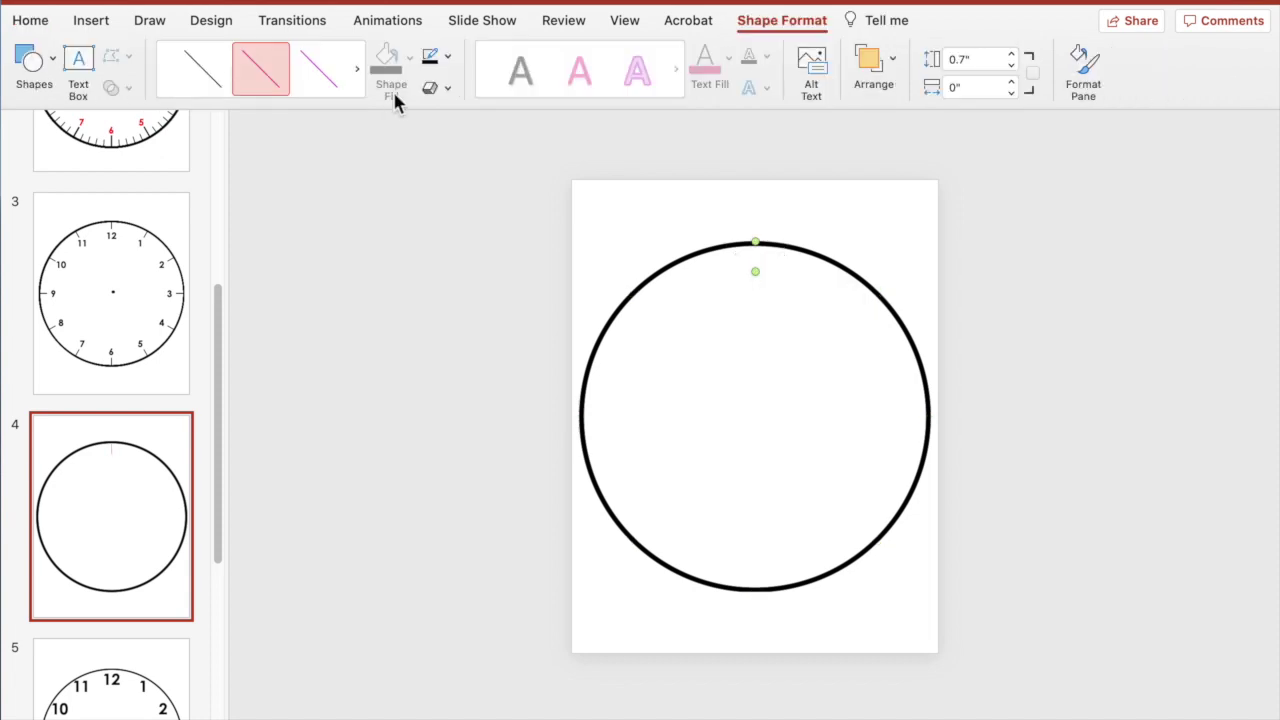
Format the tick line with a black outline and a 3 pt weight
left_click(448, 56)
left_click(460, 146)
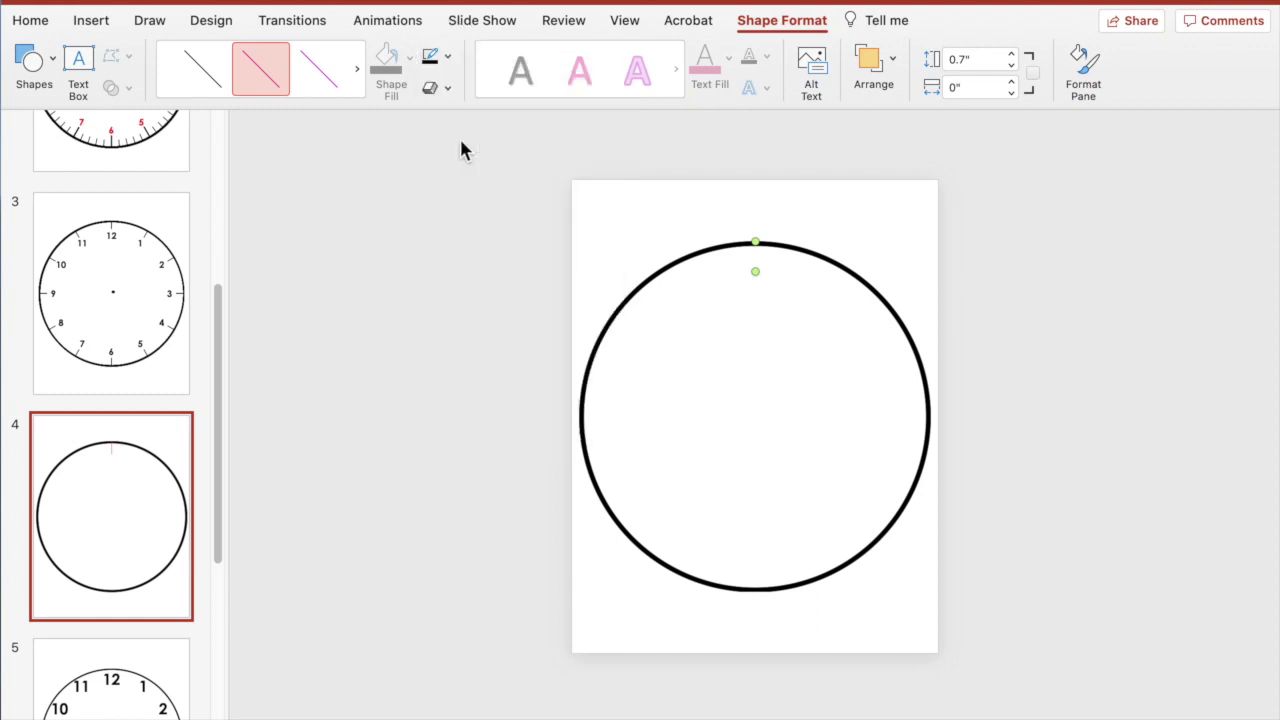
left_click(447, 57)
mouse_move(596, 346)
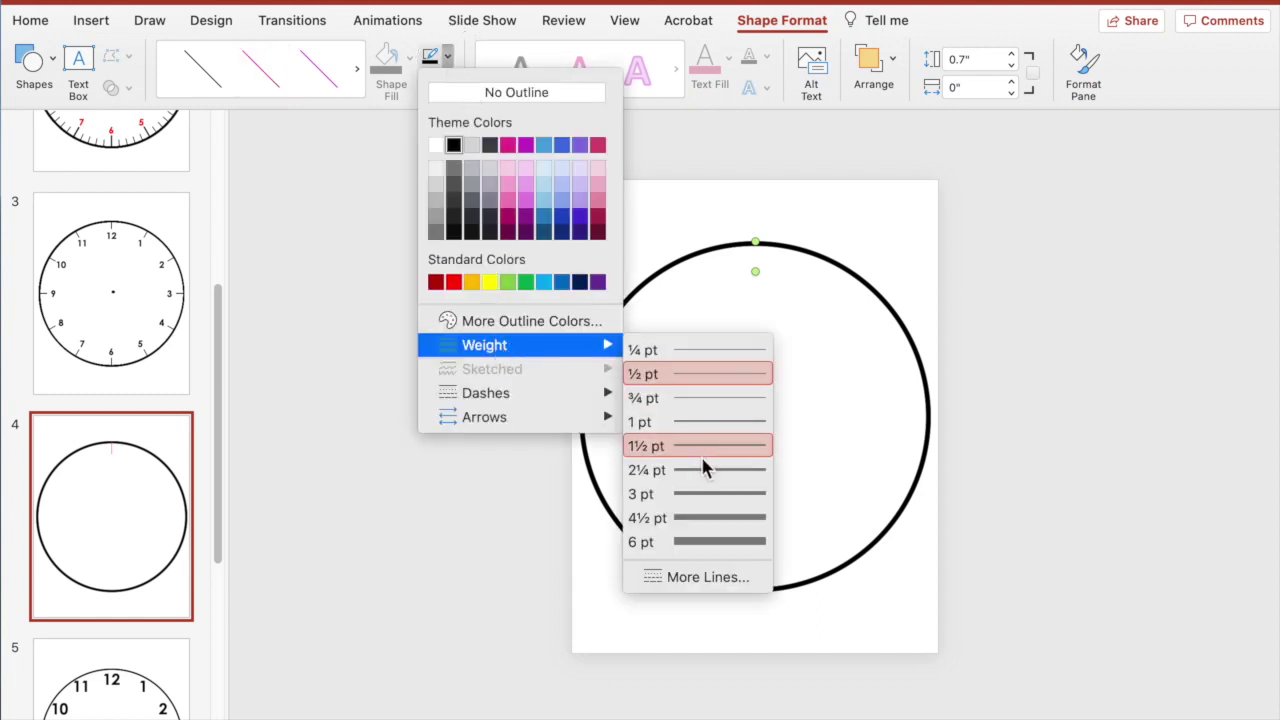
left_click(701, 492)
left_click(698, 498)
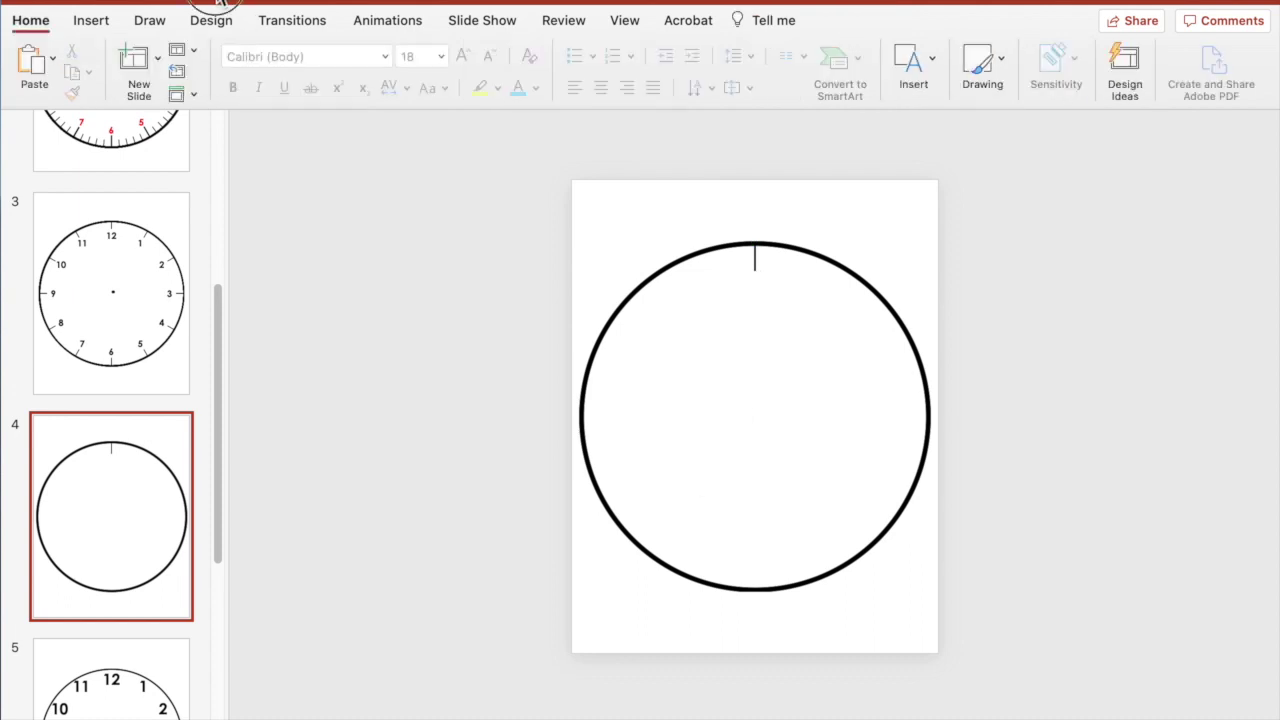
Add a text box reading 12 below the tick line and center its text
left_click_drag(724, 293, 770, 333)
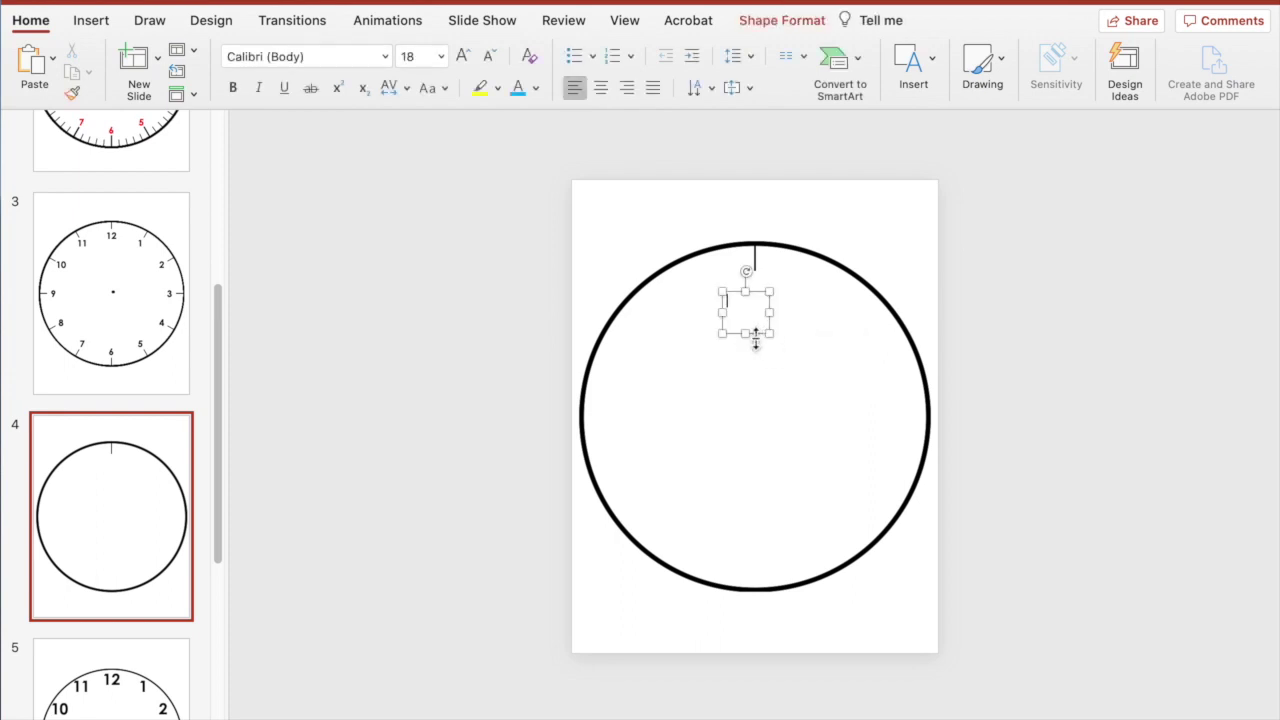
type("12")
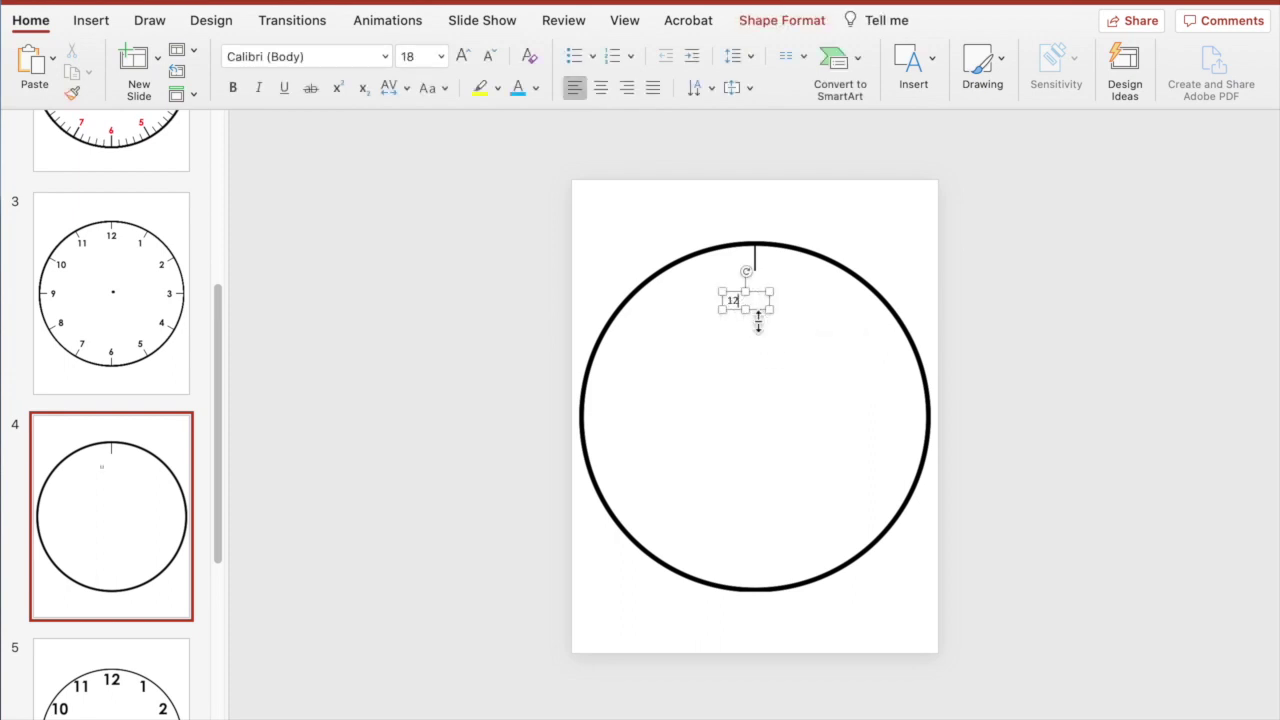
left_click(740, 301)
left_click(601, 88)
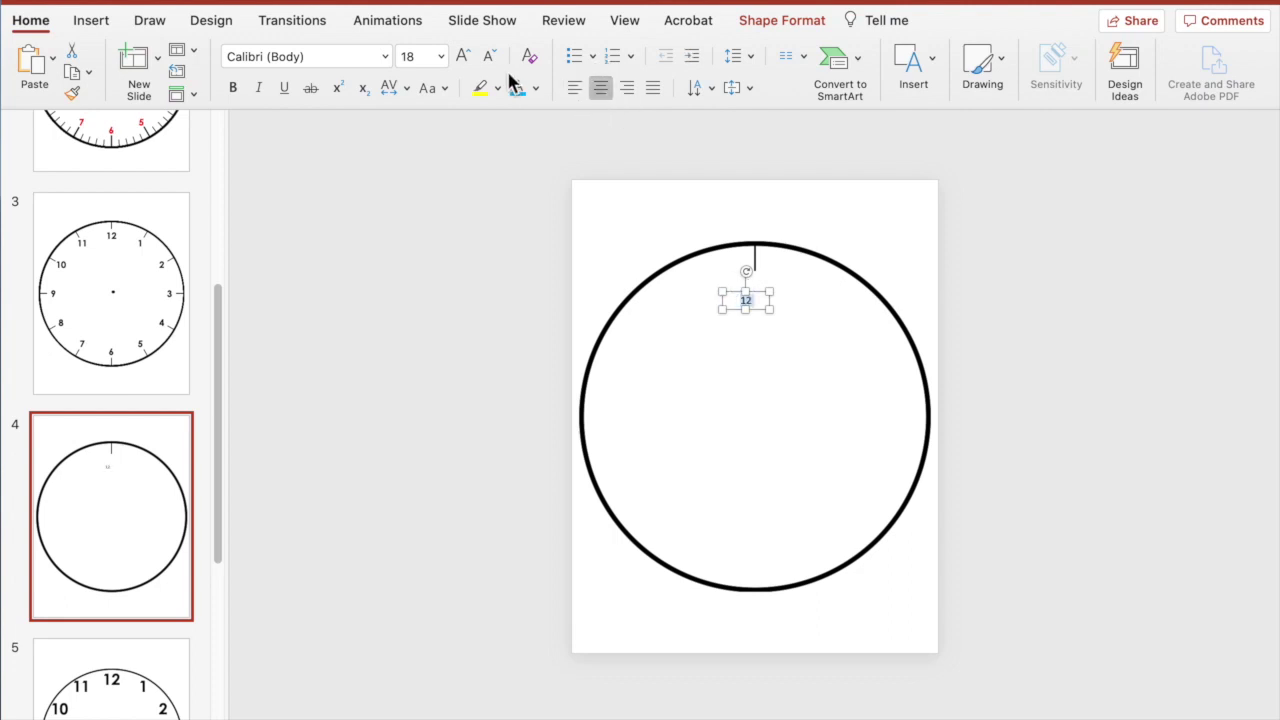
Format the 12 in Century Gothic Bold at size 40 and center it directly under the tick line
left_click(385, 56)
mouse_move(475, 217)
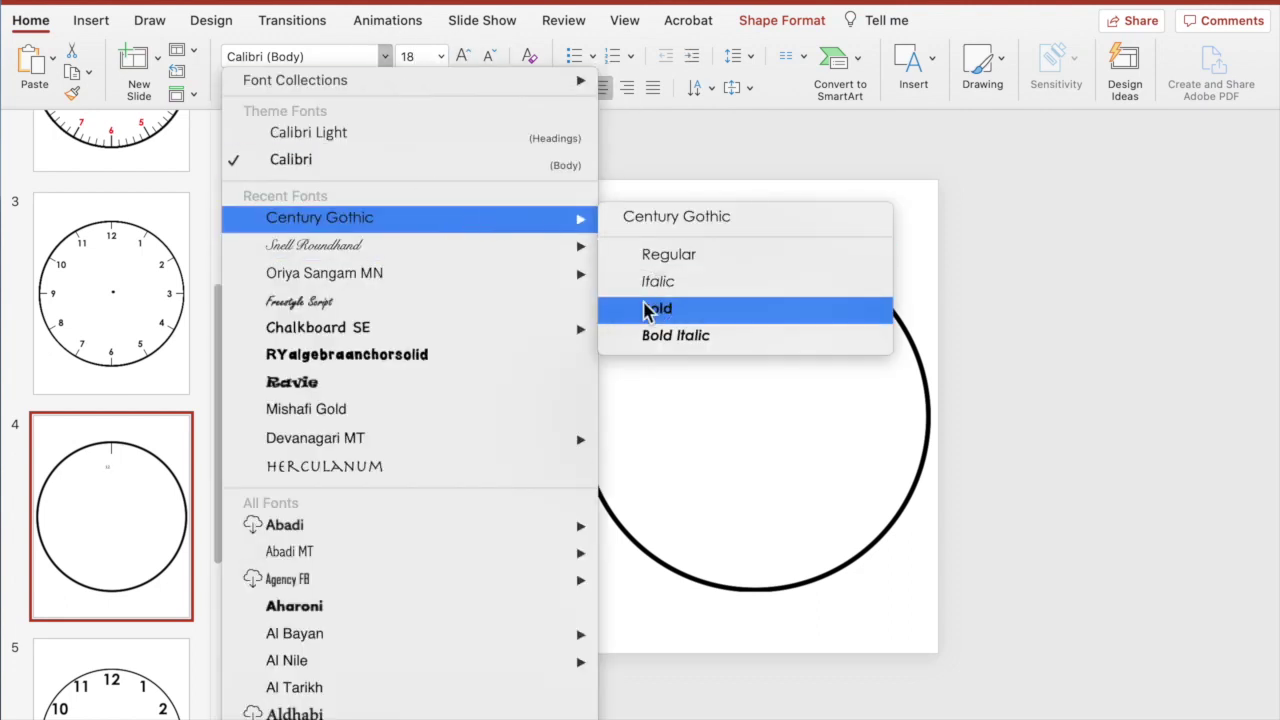
left_click(625, 310)
left_click(462, 57)
left_click(462, 57)
left_click(462, 57)
left_click(462, 57)
left_click(462, 57)
left_click_drag(749, 304, 777, 301)
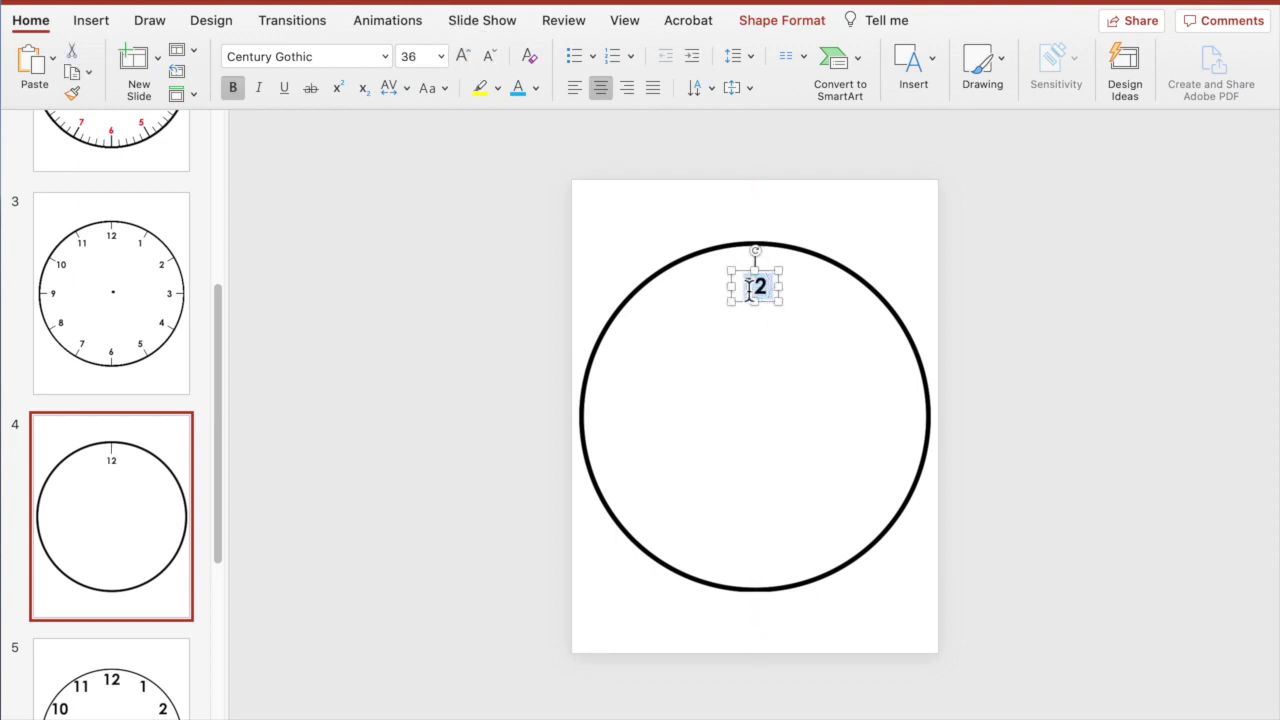
left_click(788, 337)
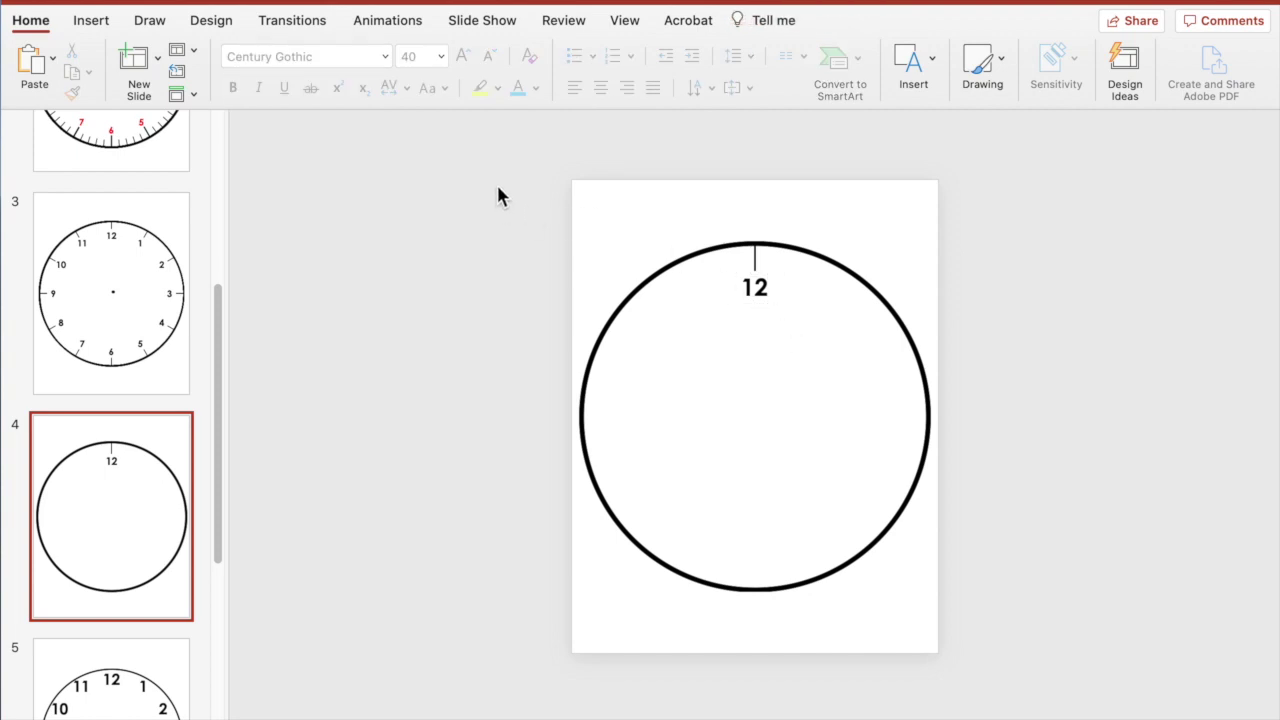
Group the circle, the tick line and the number 12 into one object
left_click_drag(541, 166, 960, 591)
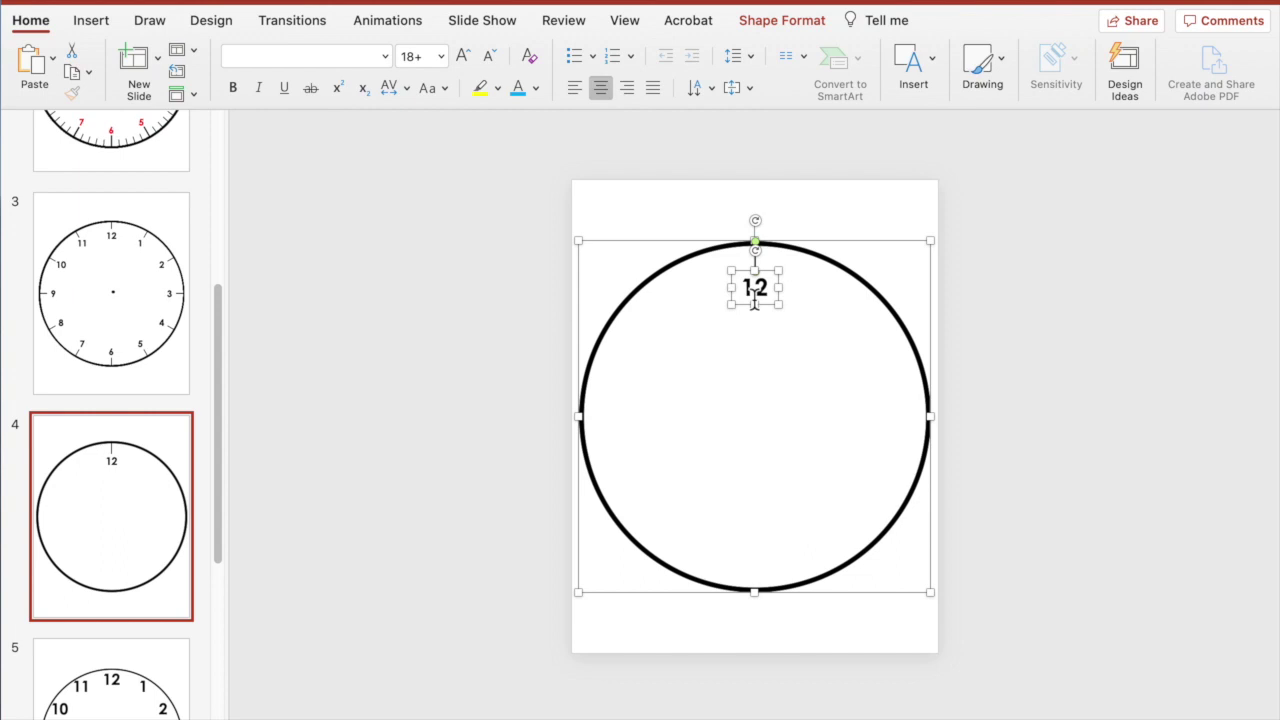
left_click(800, 22)
left_click(872, 64)
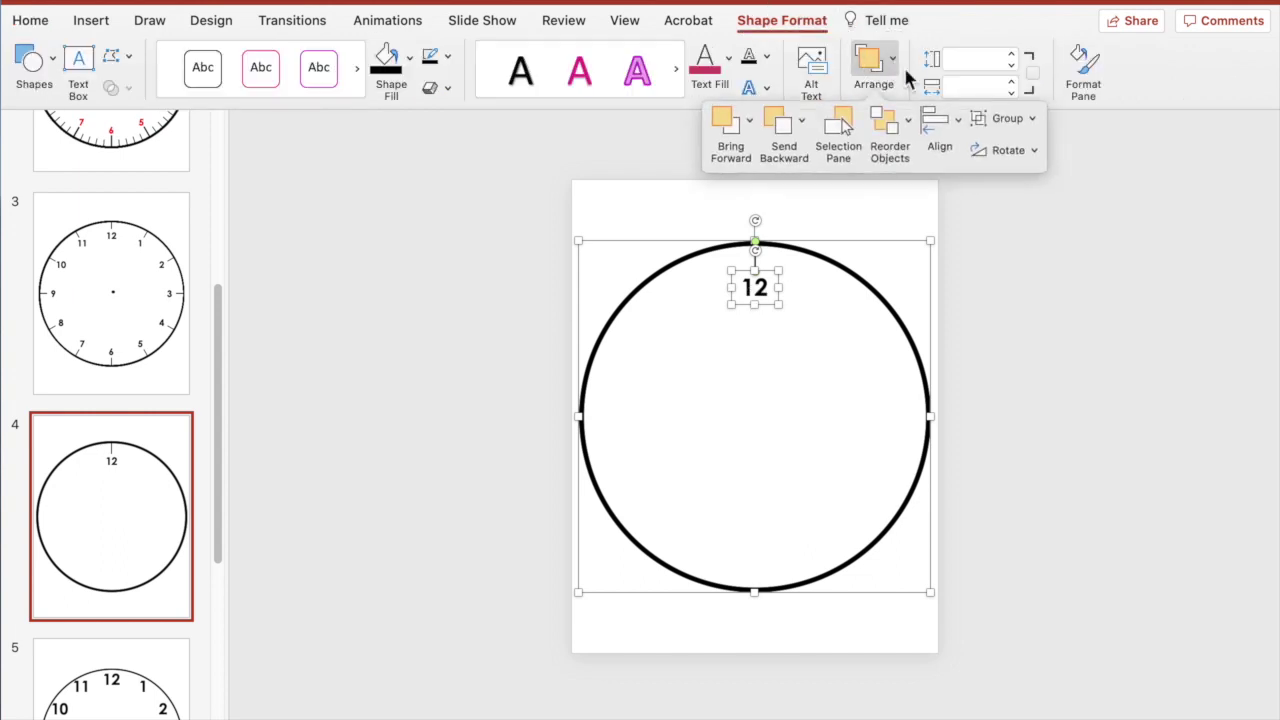
left_click(1031, 120)
left_click(1031, 147)
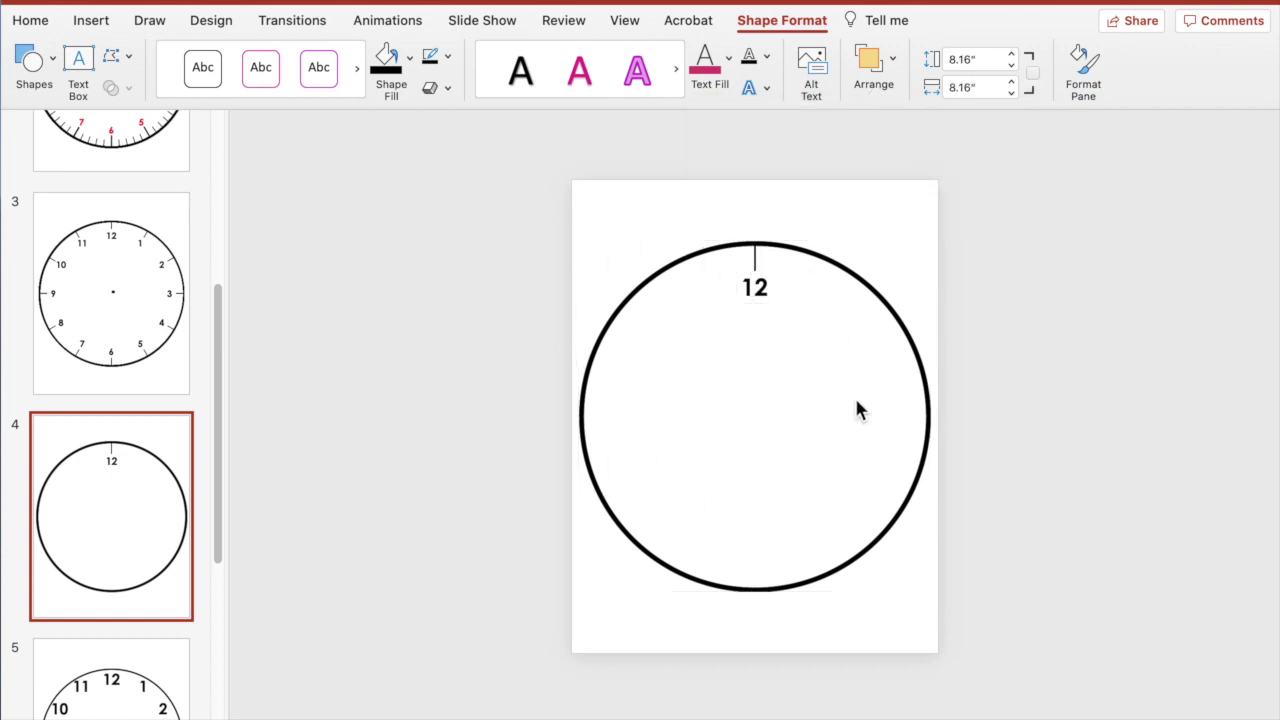
Duplicate the grouped clock face twelve times
left_click(751, 286)
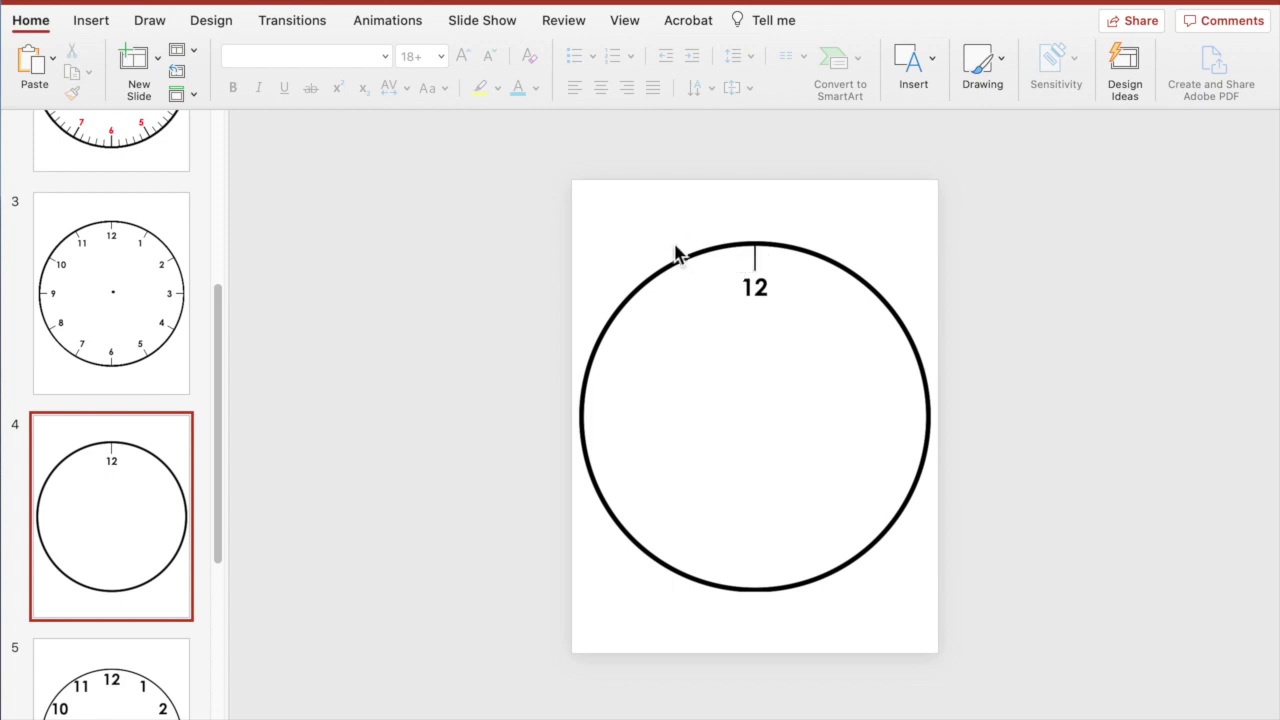
left_click(785, 249)
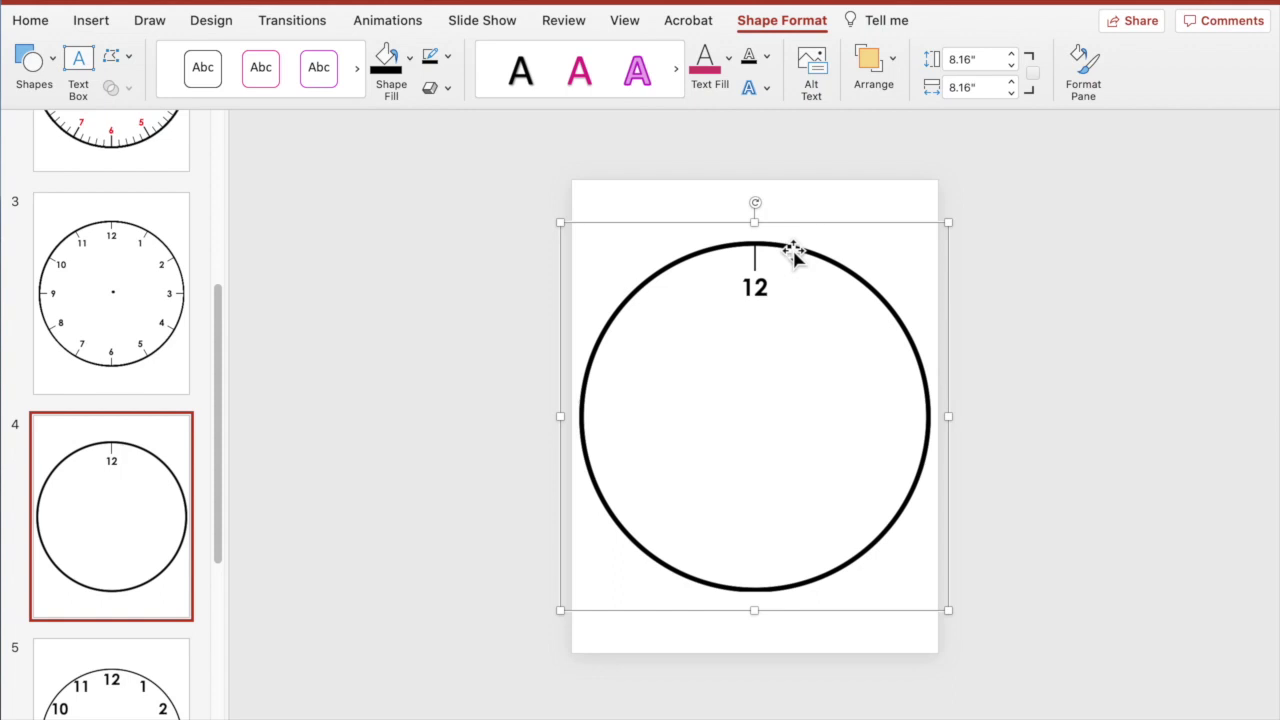
key("super+d")
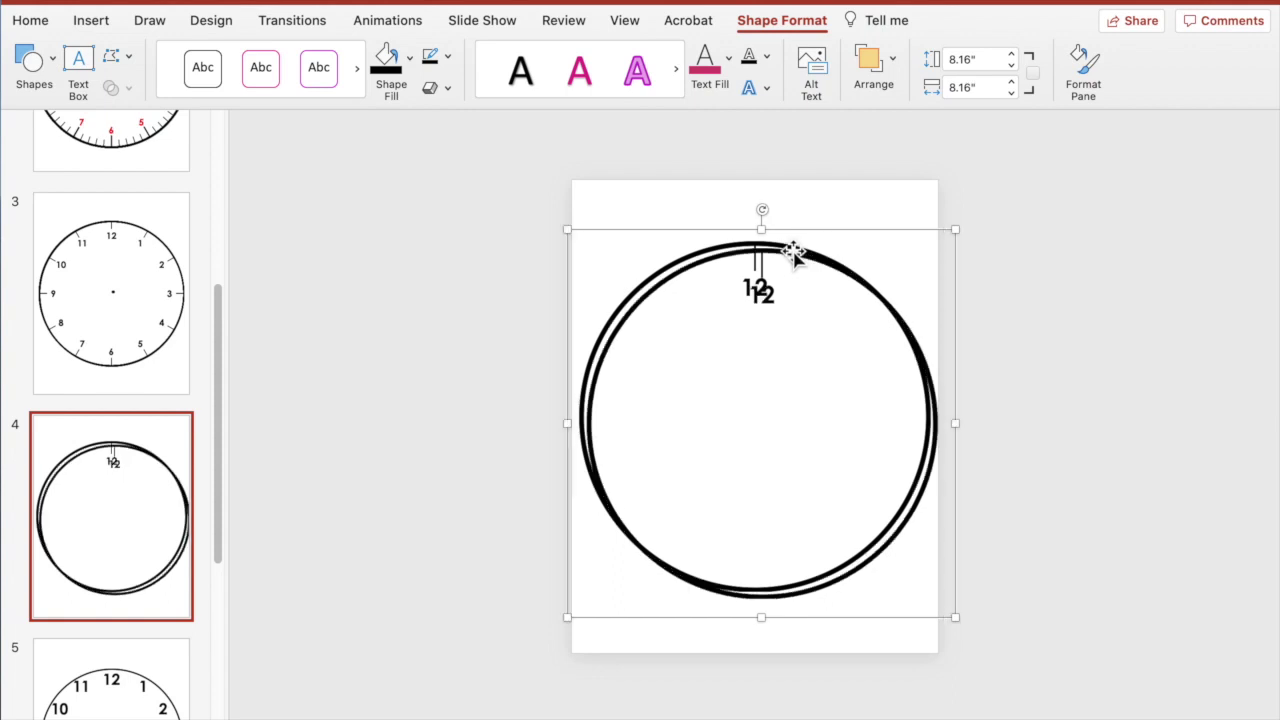
key("super+d")
key("super+d")
key("super+d")
key("super+d")
key("super+d")
key("super+d")
key("super+d")
key("super+d")
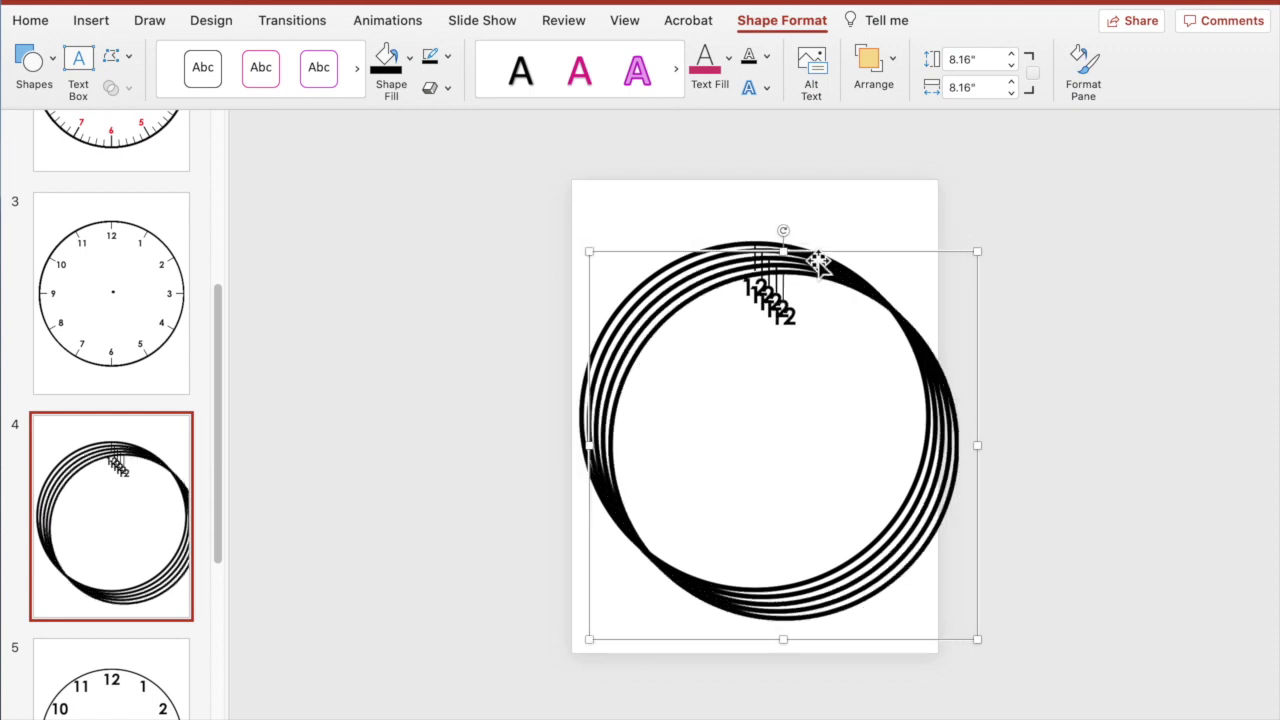
key("super+d")
left_click(1046, 228)
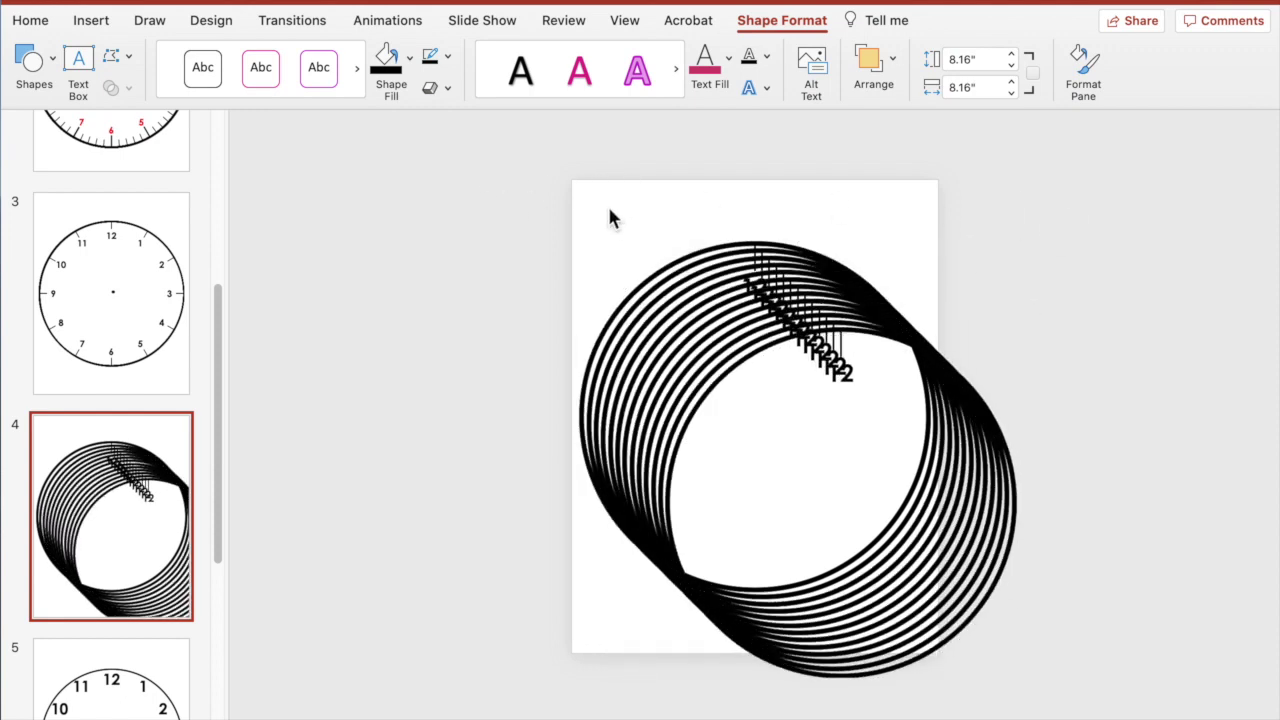
Align all the clock face copies to the middle and center of the slide so they stack exactly
key("super+a")
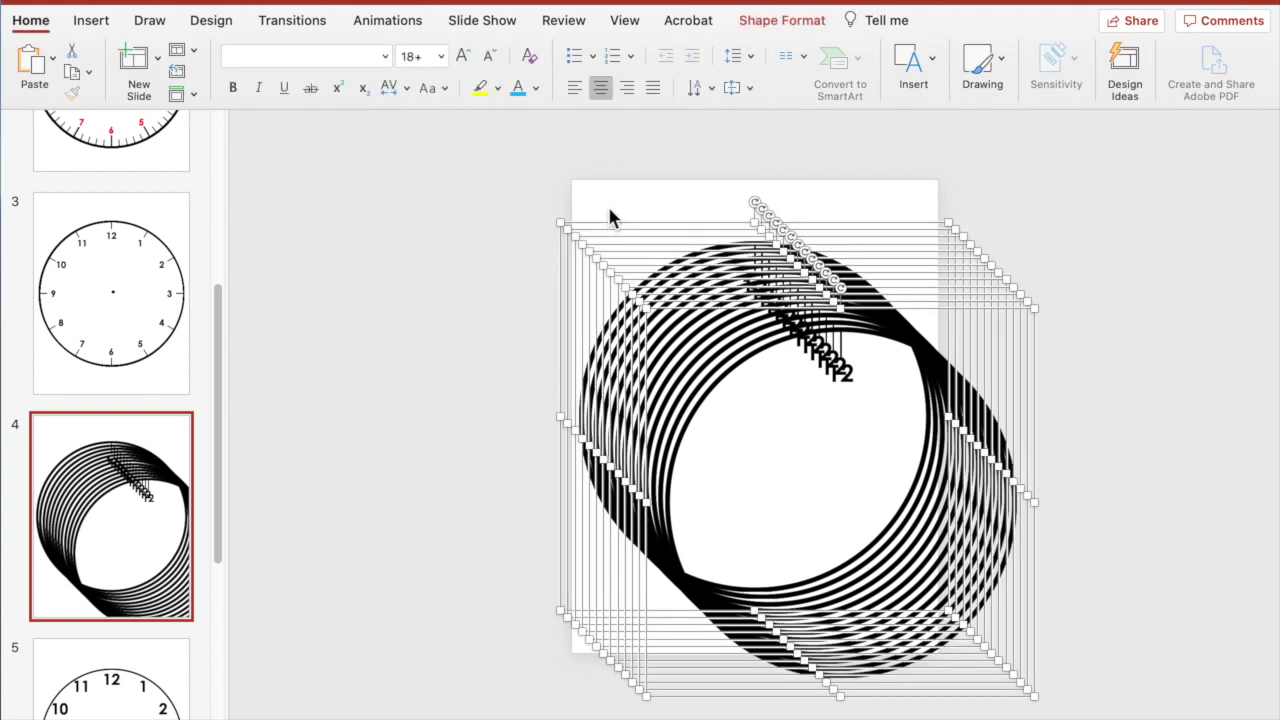
left_click(777, 22)
left_click(891, 59)
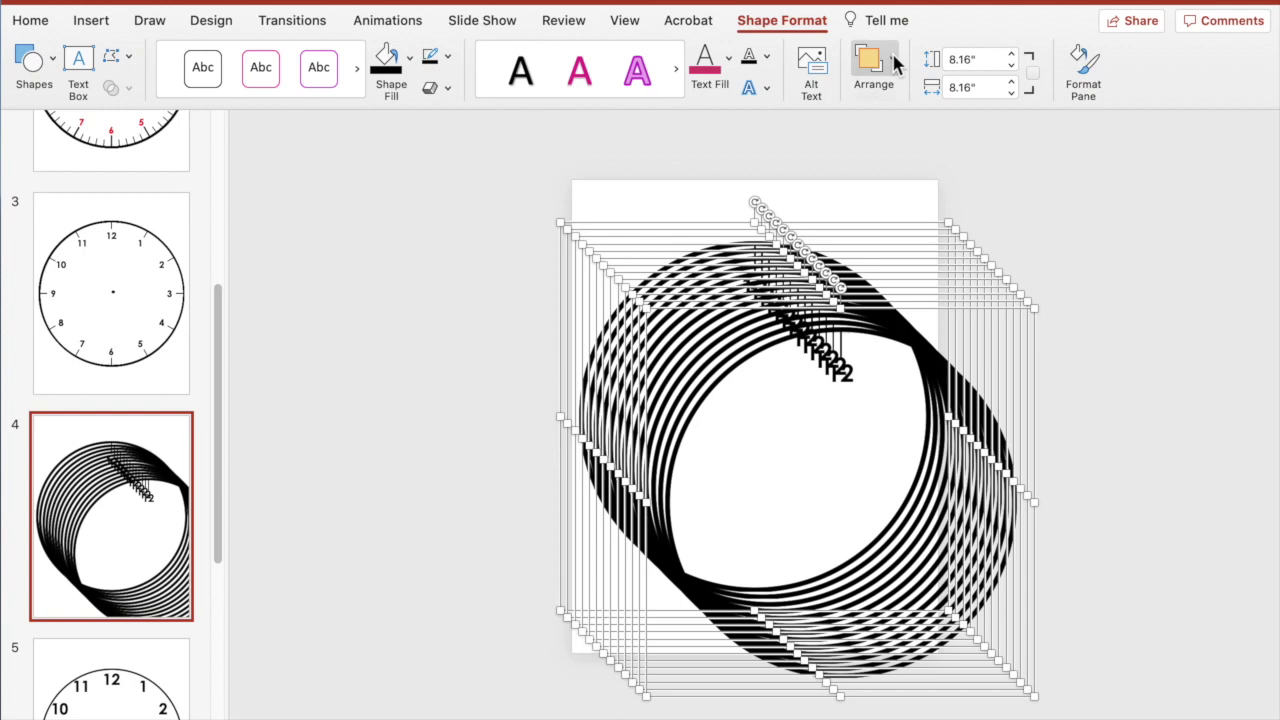
left_click(948, 120)
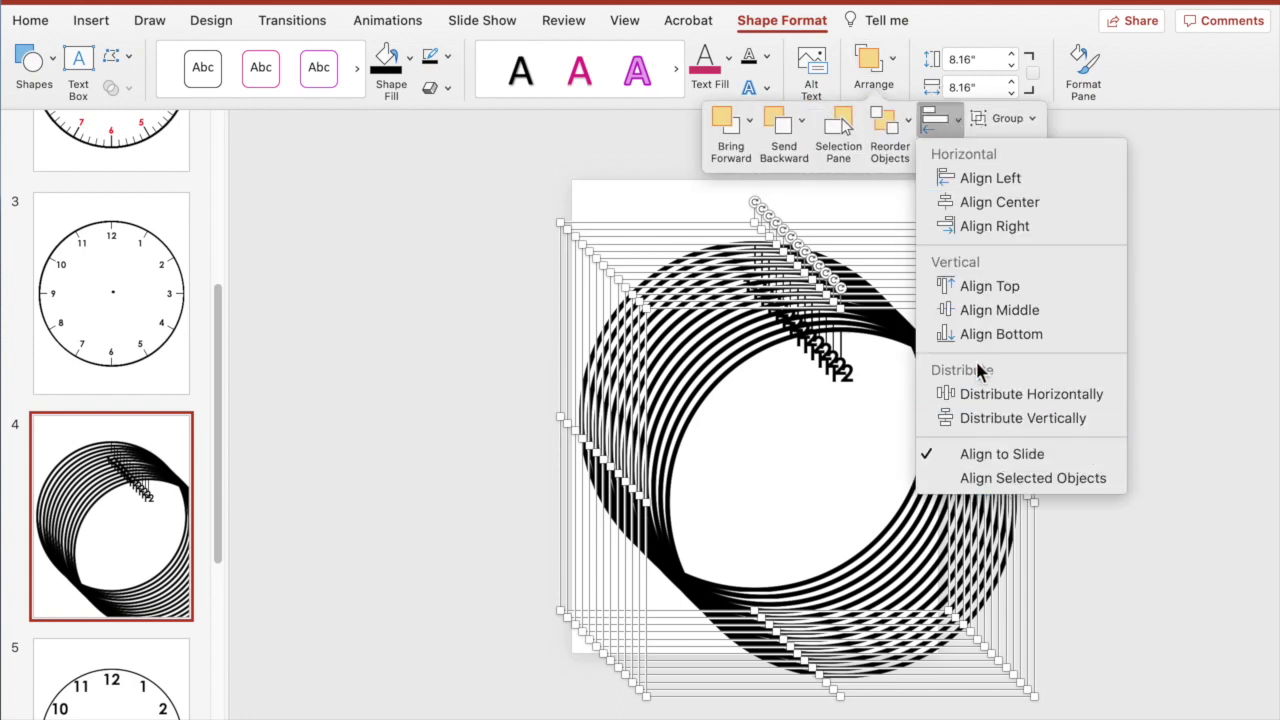
left_click(985, 312)
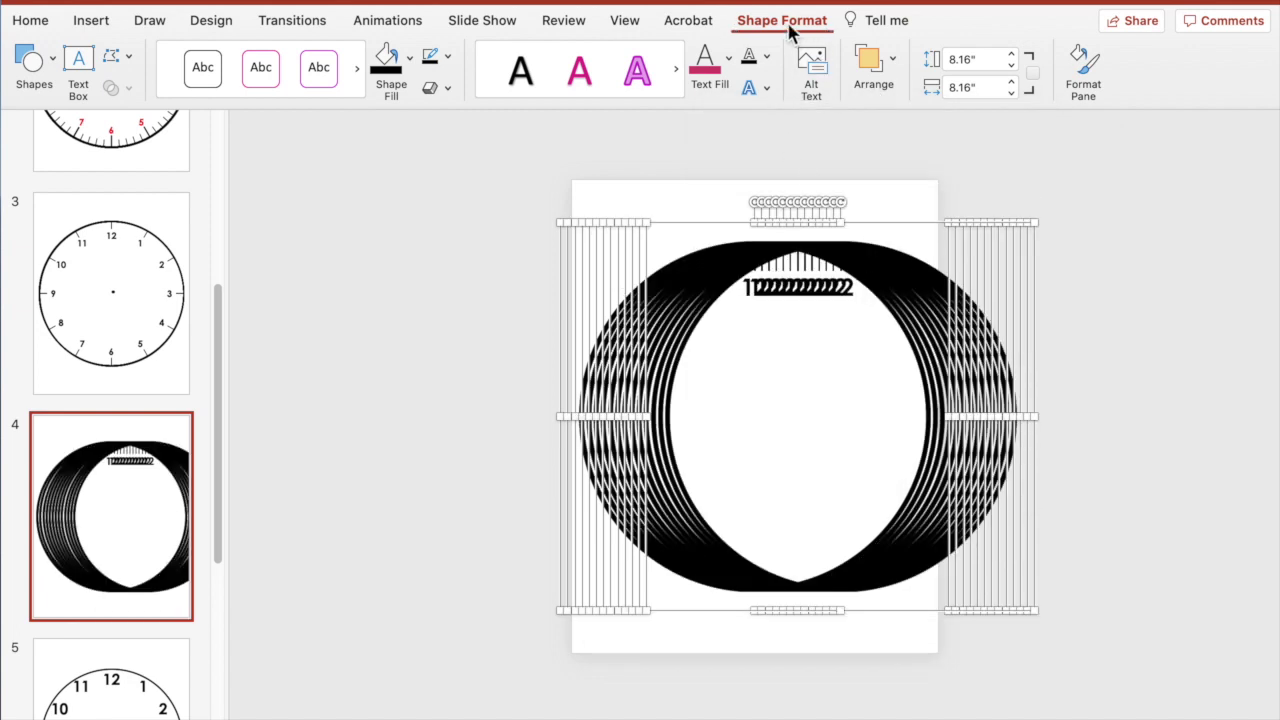
left_click(893, 63)
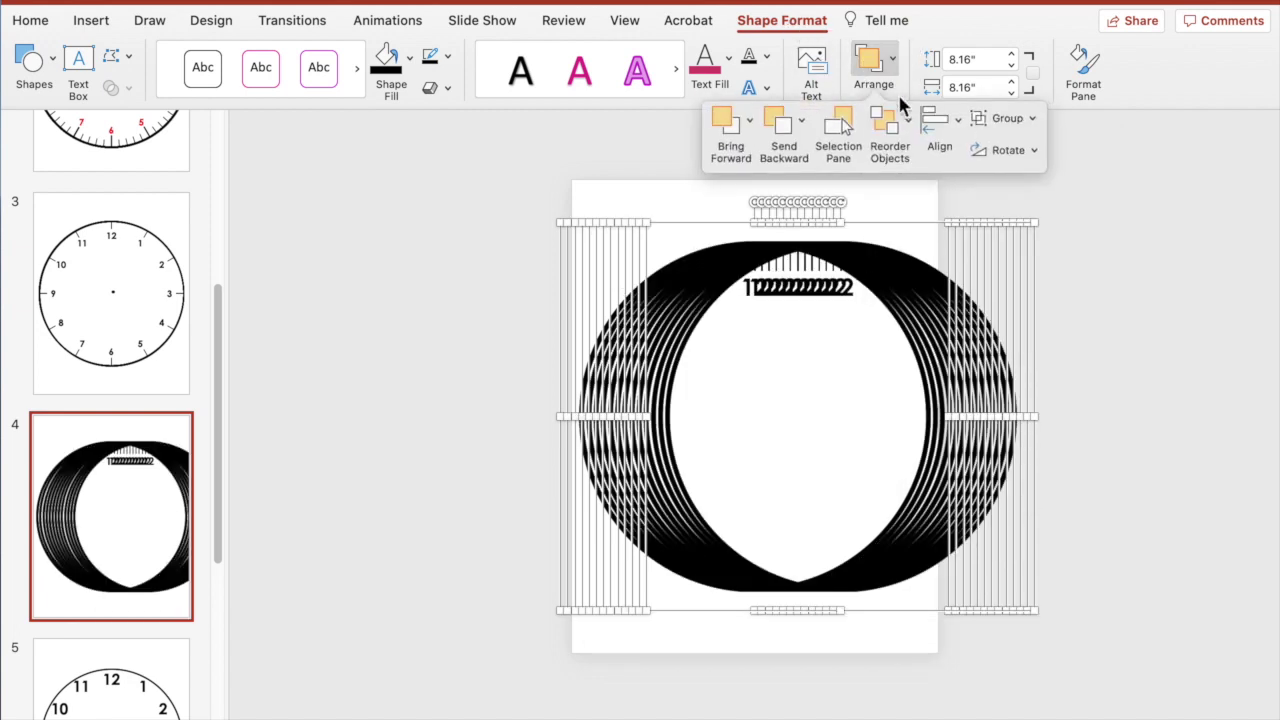
left_click(940, 133)
left_click(980, 208)
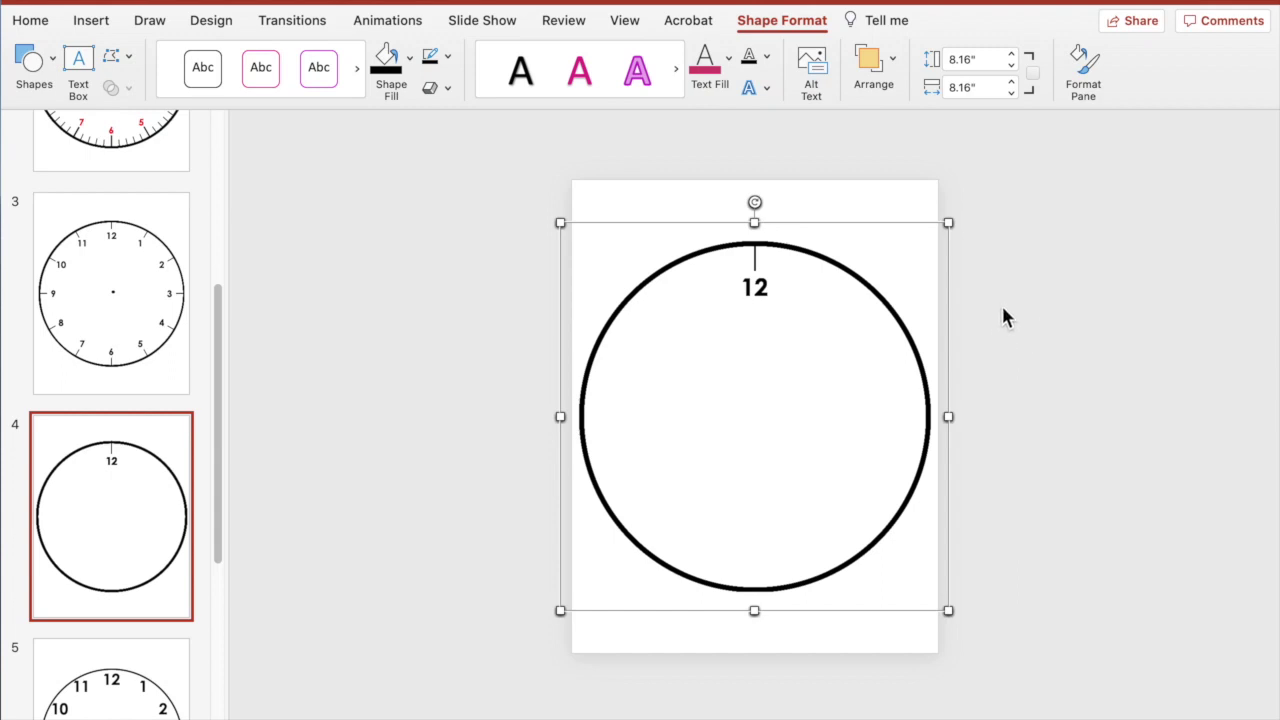
Select the topmost stacked clock face and display both its shape formatting settings and the list of objects on the slide
left_click(1005, 317)
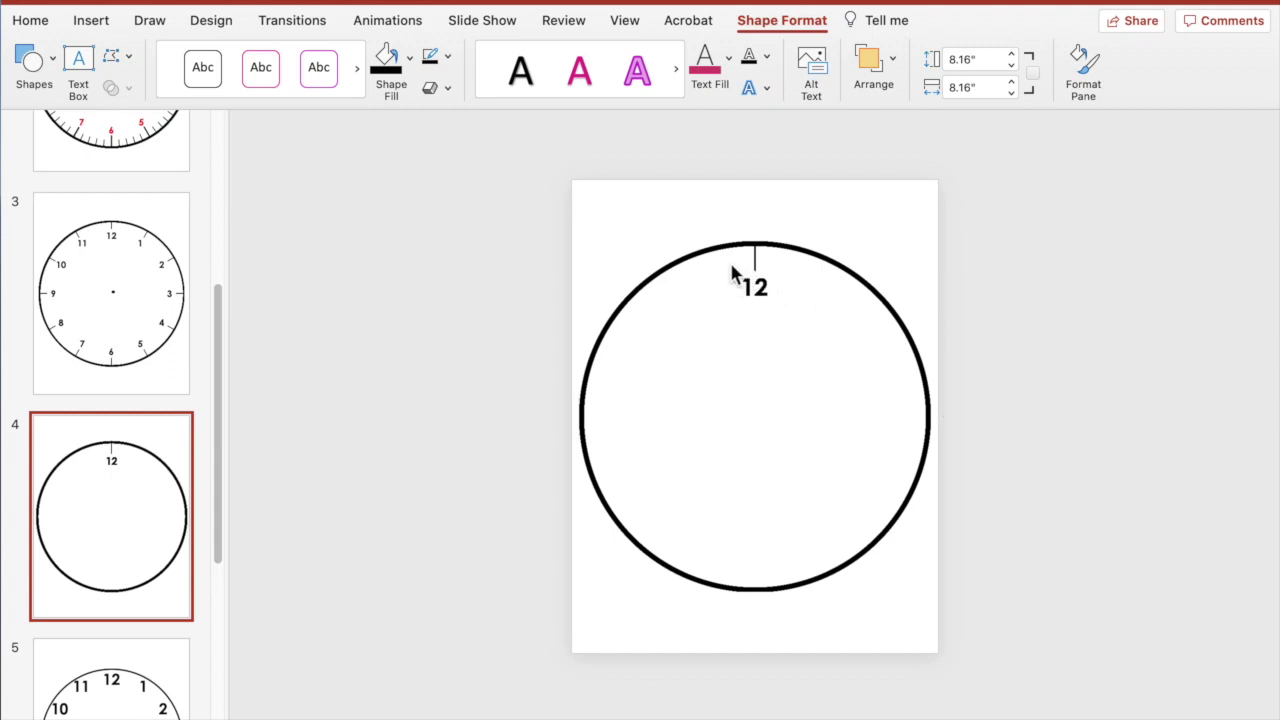
left_click(838, 254)
left_click(805, 255)
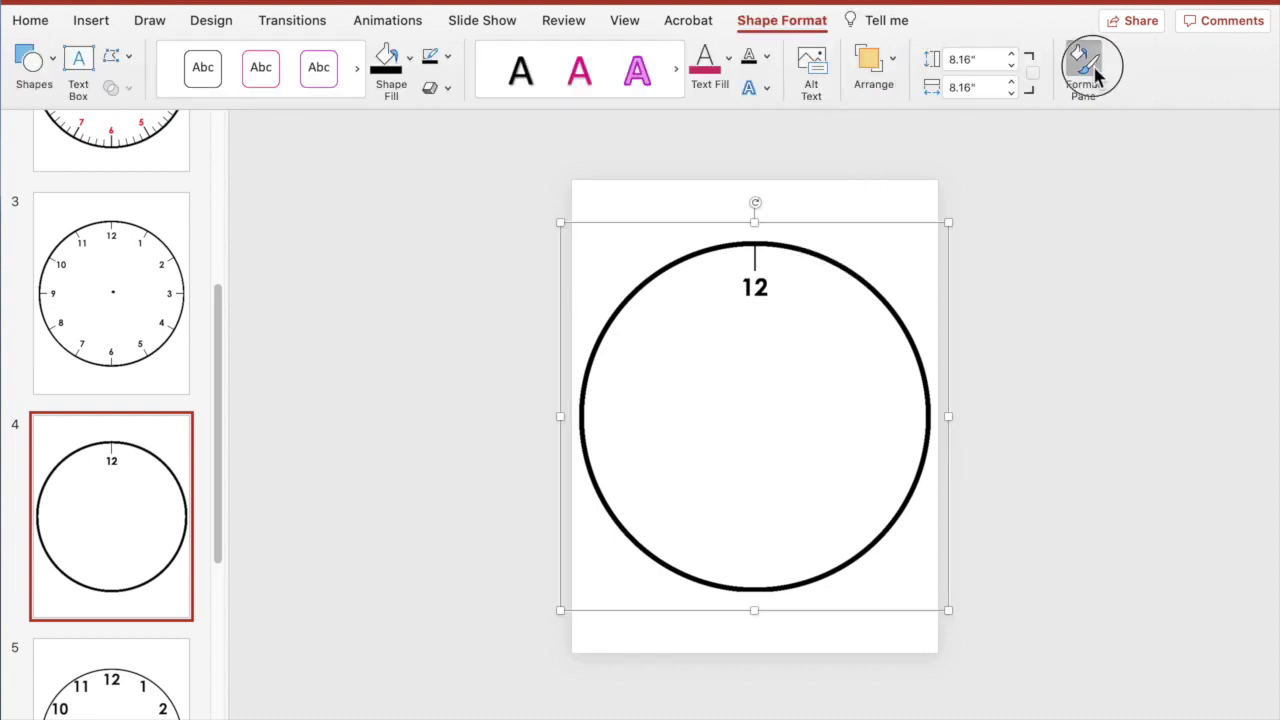
left_click(1089, 86)
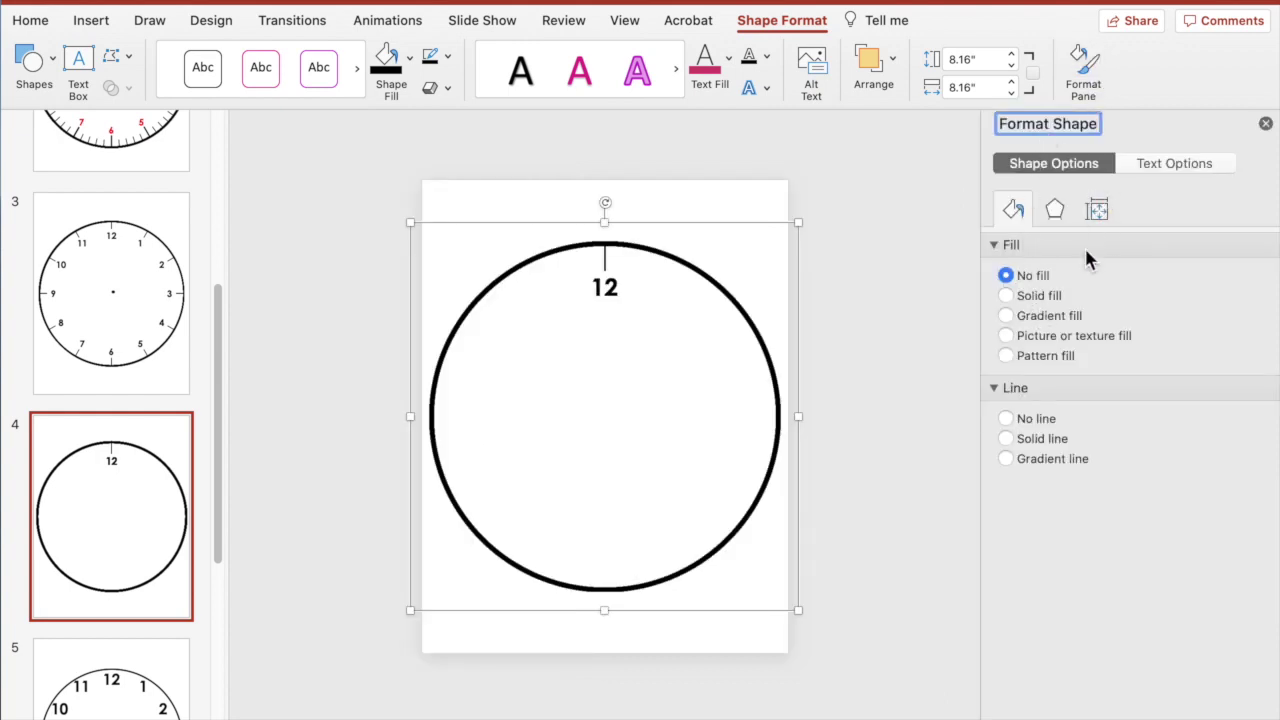
left_click(897, 60)
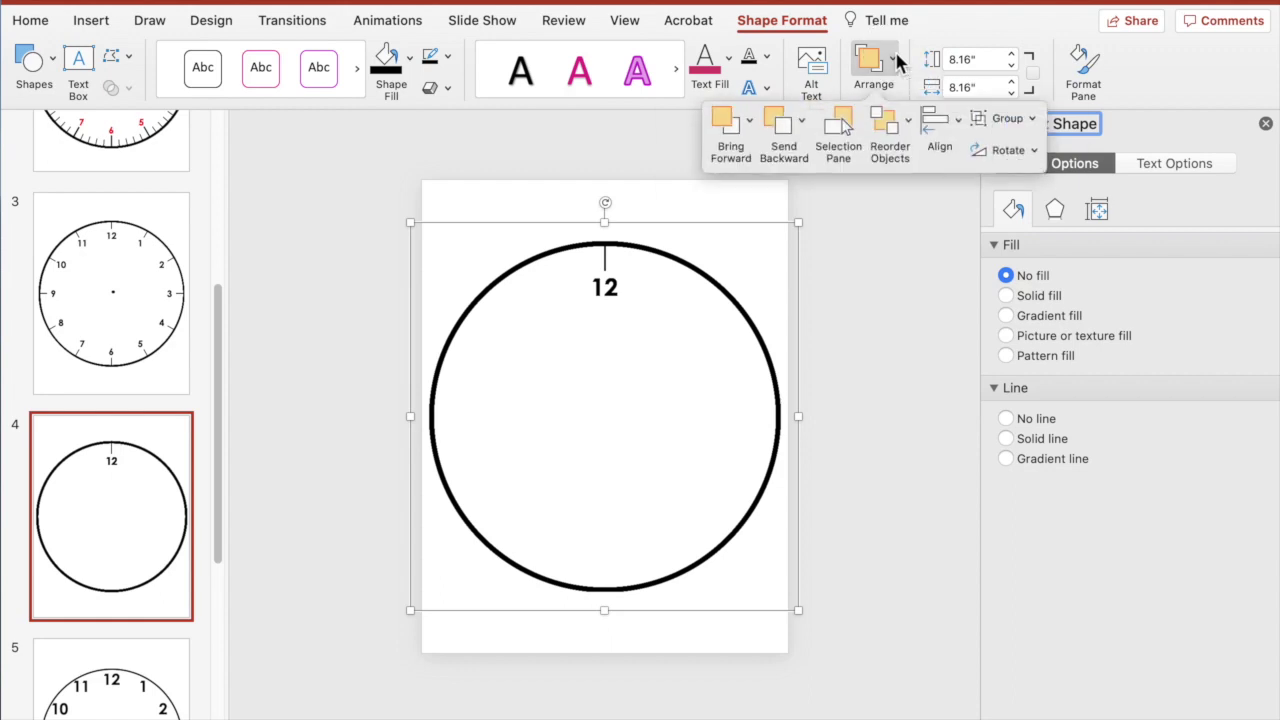
left_click(838, 128)
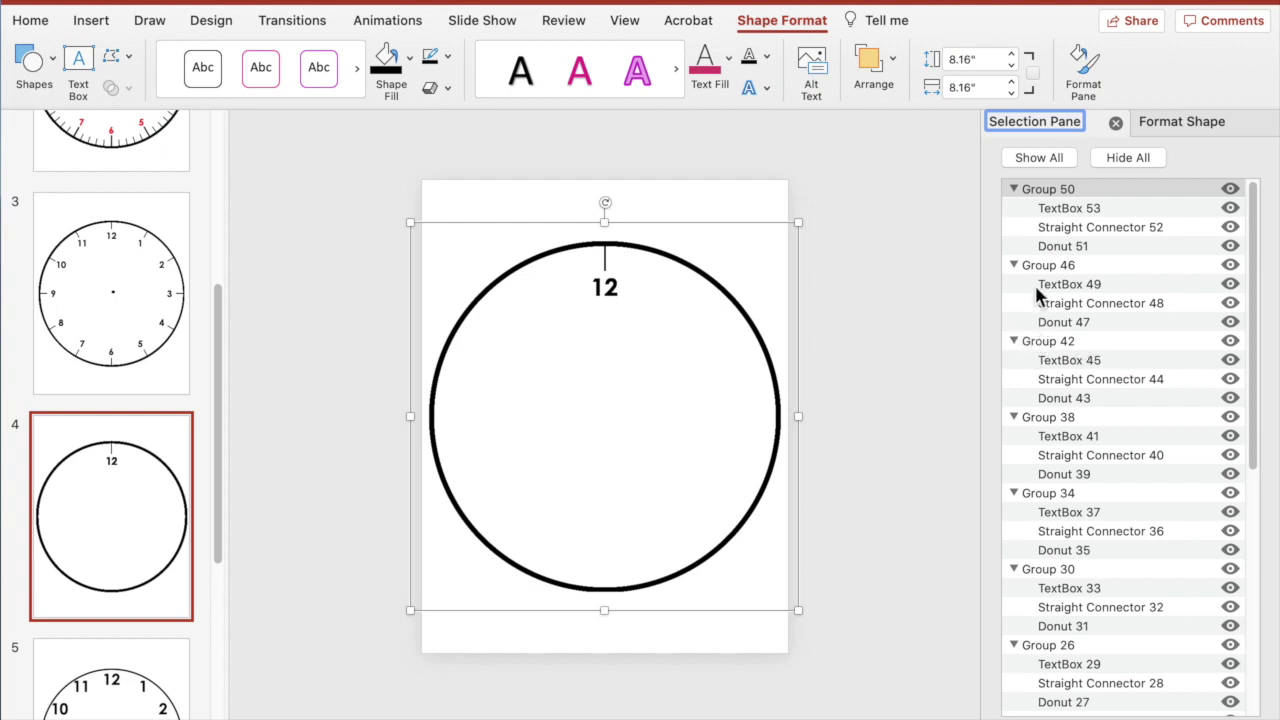
Set the rotation of the topmost clock face copy, Group 50, to 30°
left_click(1060, 192)
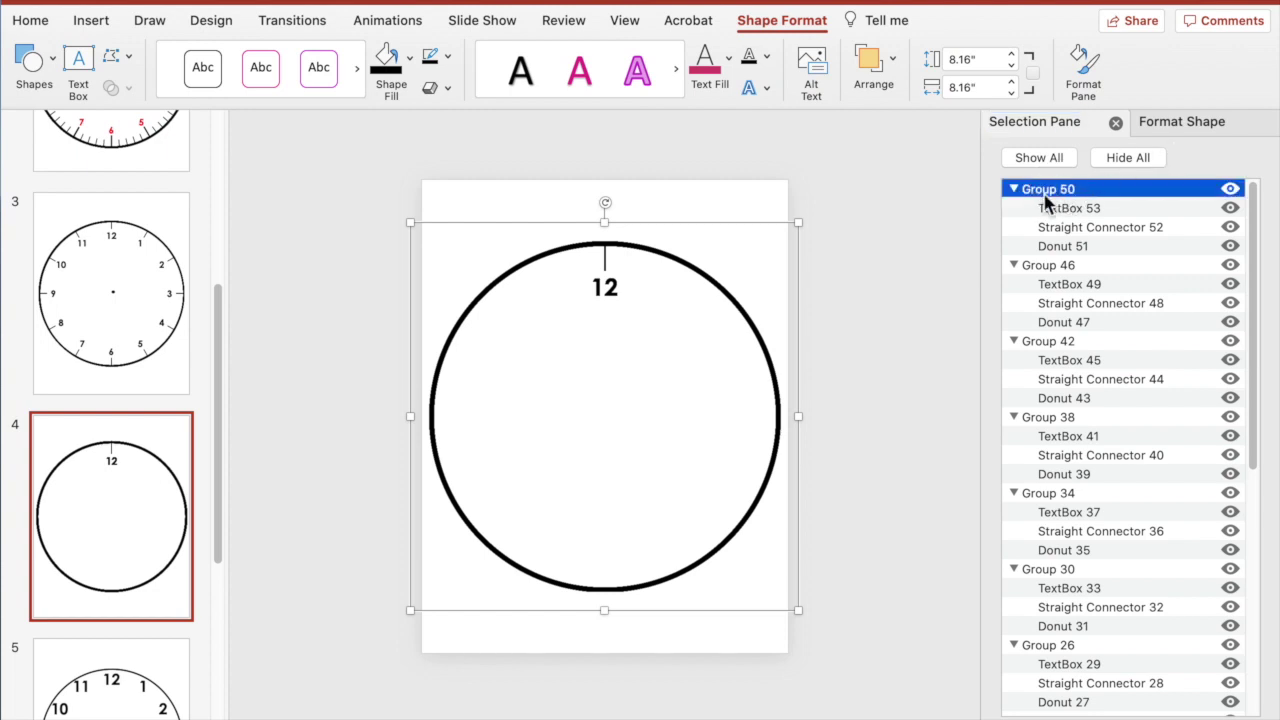
left_click(1168, 124)
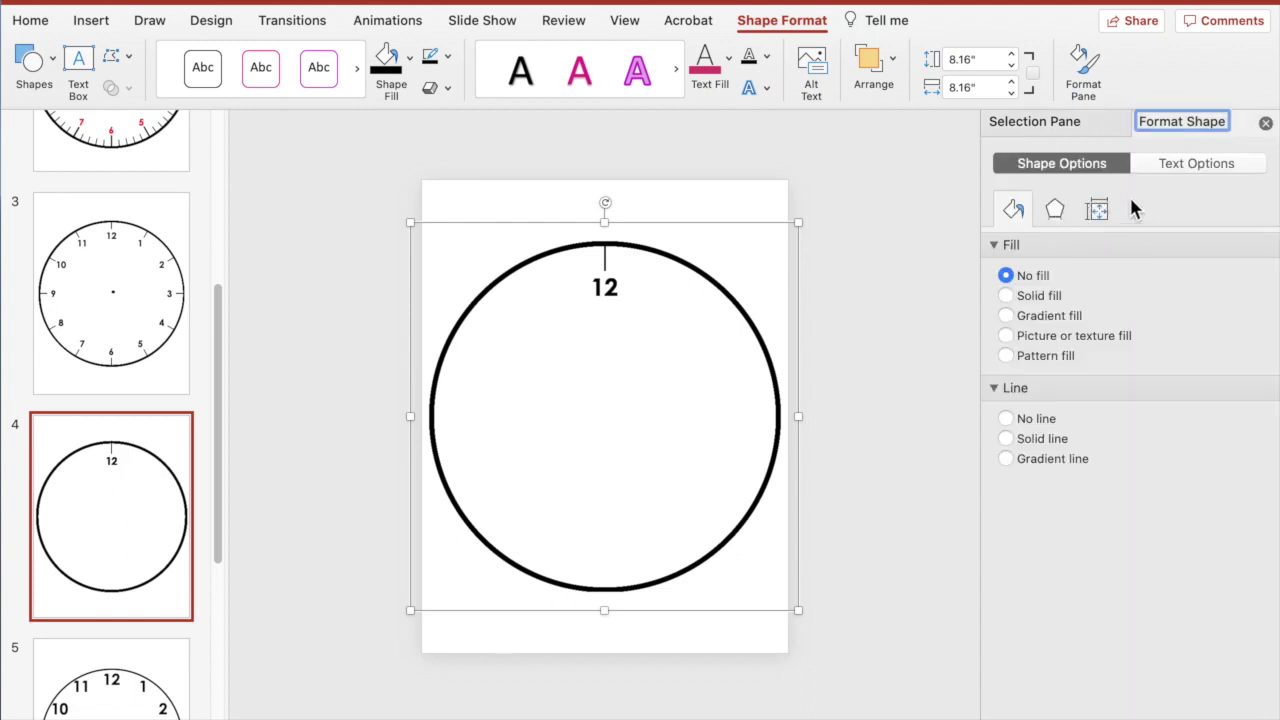
left_click(1097, 209)
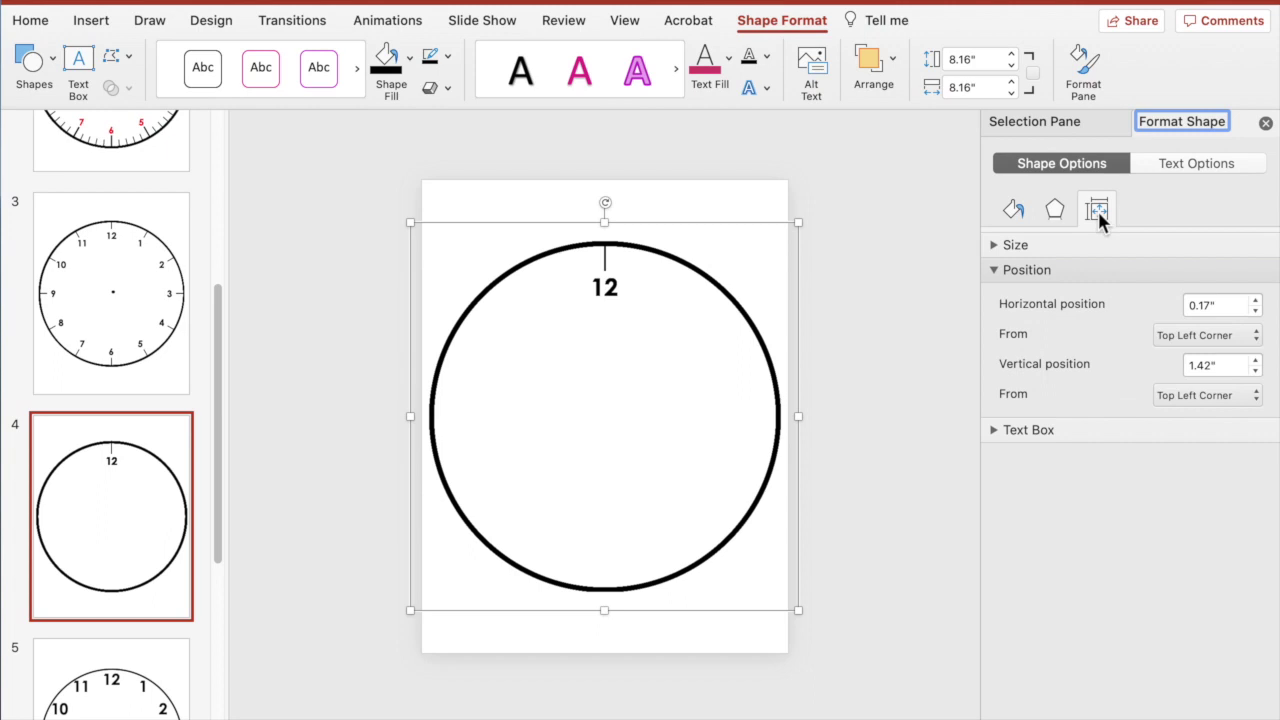
left_click(997, 269)
left_click(995, 247)
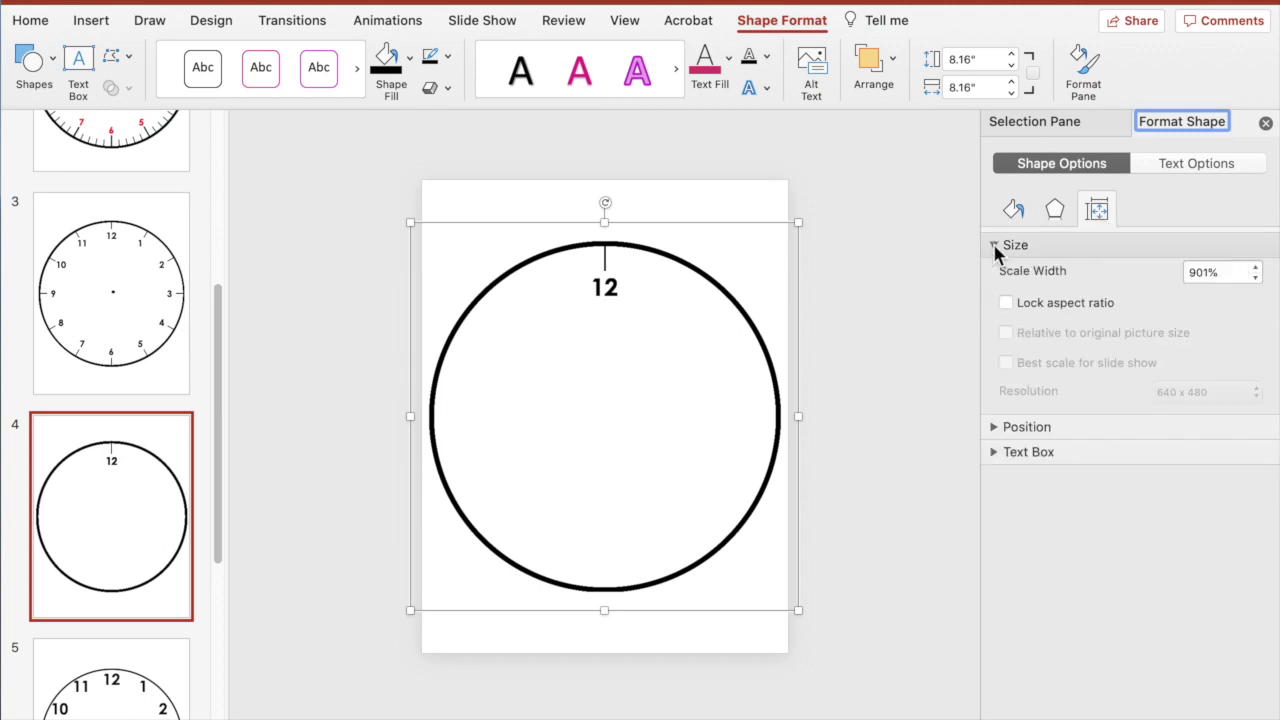
left_click(1194, 339)
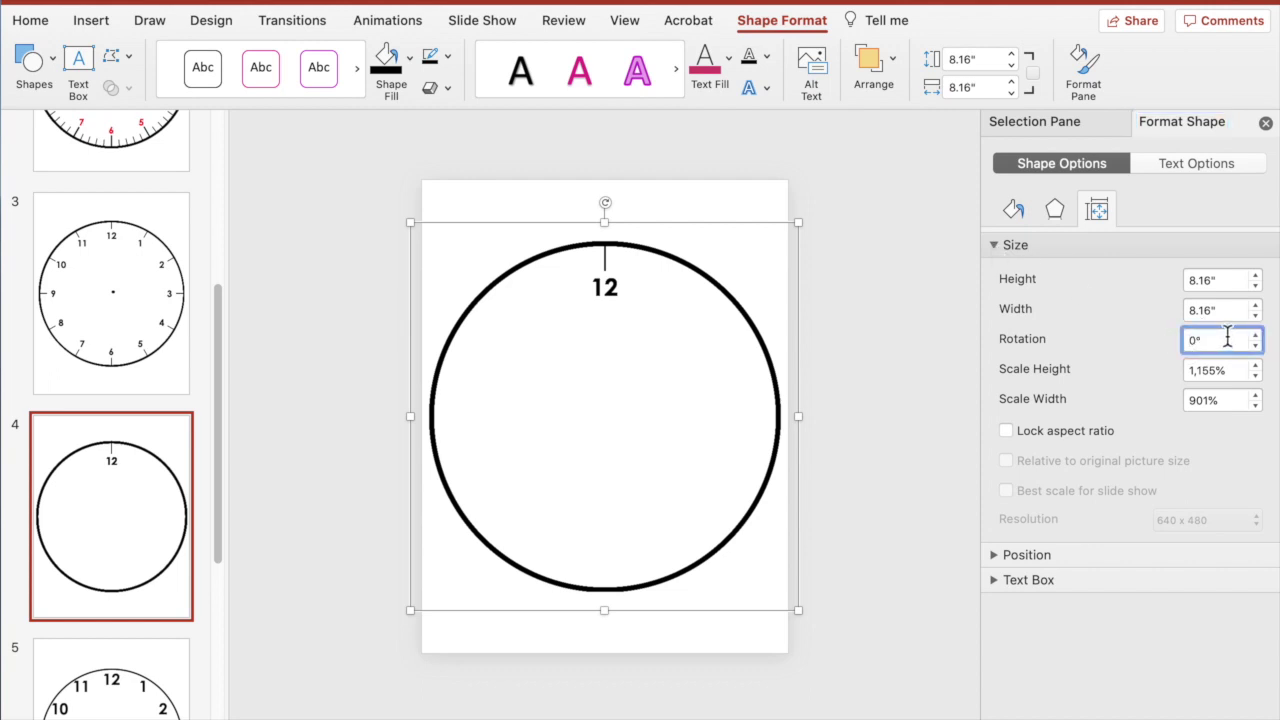
type("3")
key("Return")
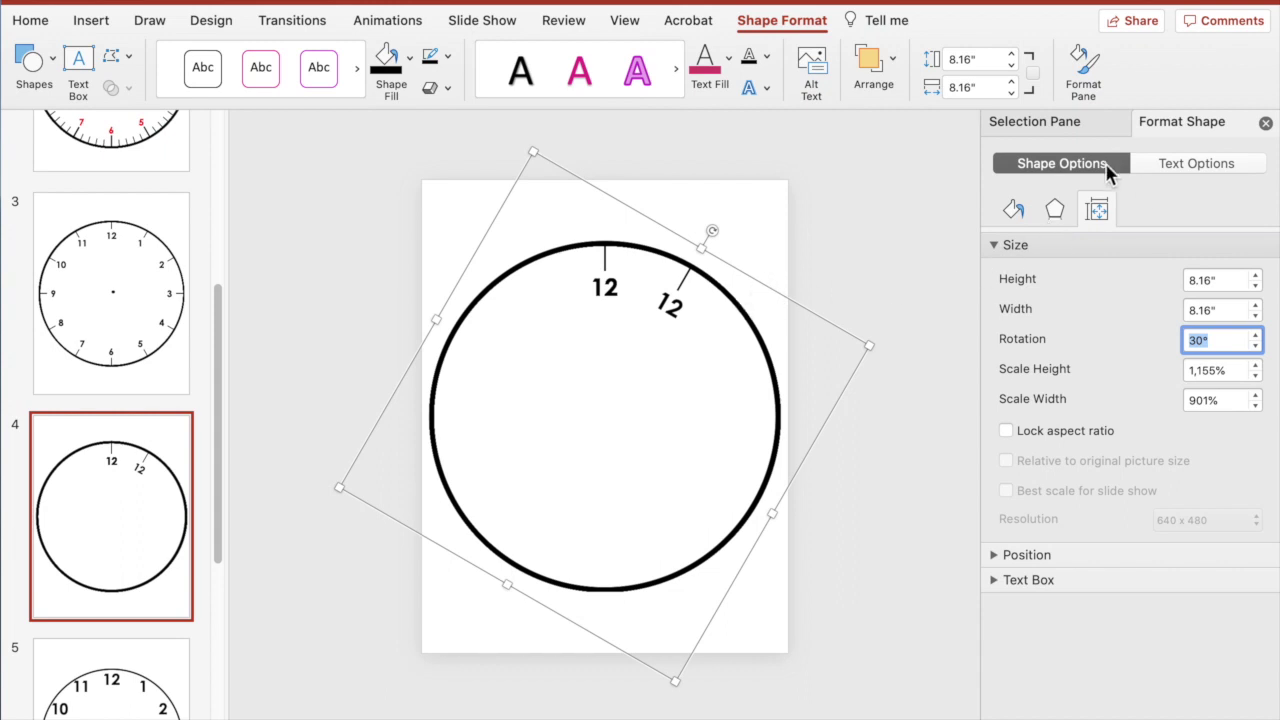
Set the rotation of the second clock face copy, Group 46, to 60°
left_click(1025, 130)
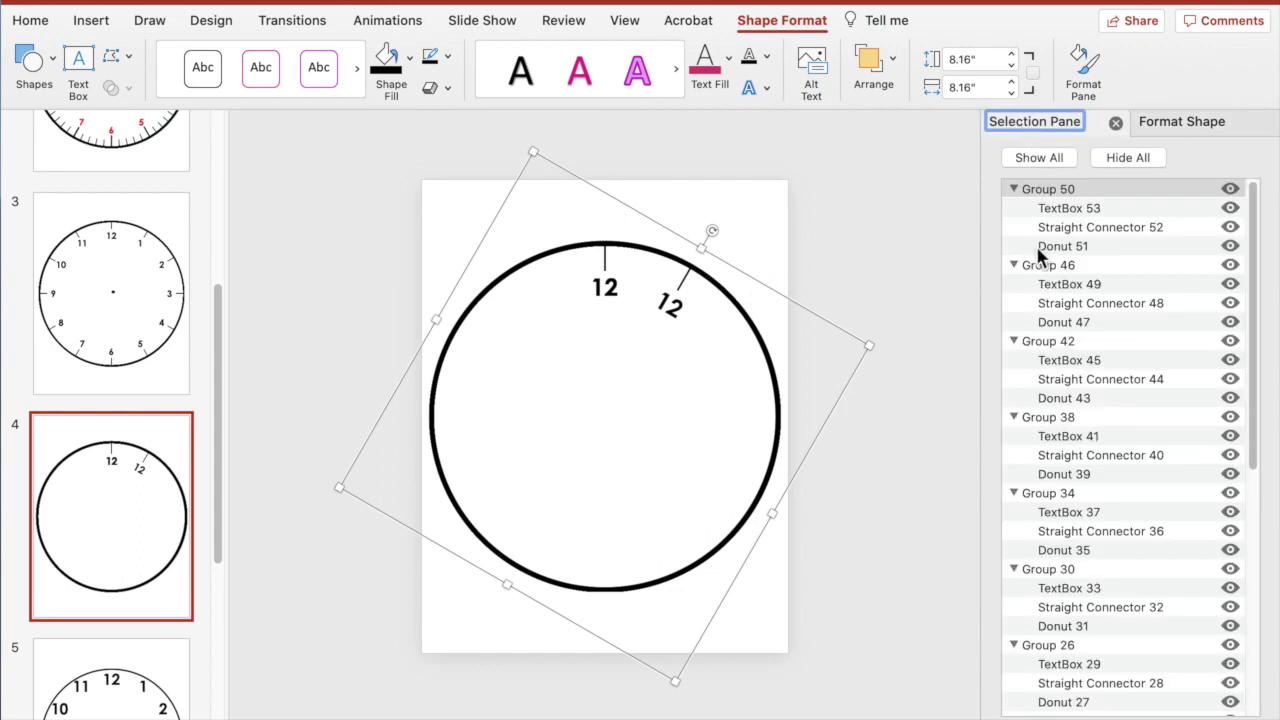
left_click(1013, 189)
left_click(1045, 210)
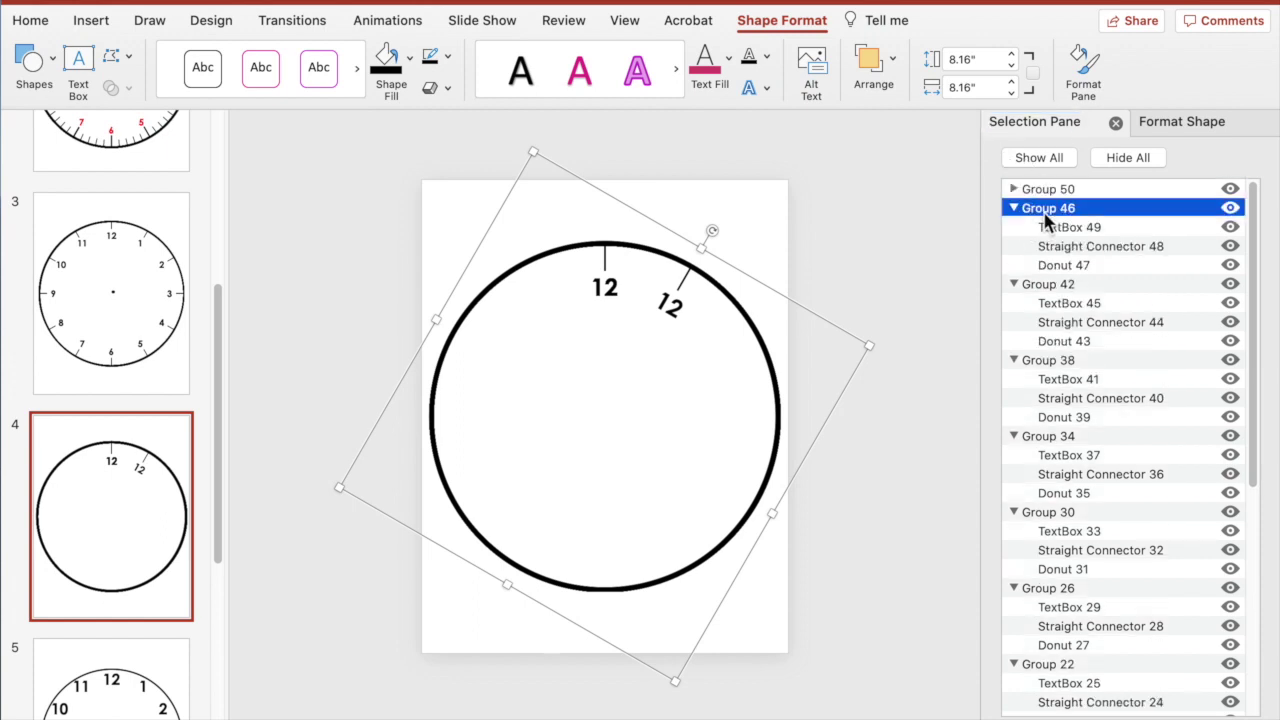
left_click(1179, 119)
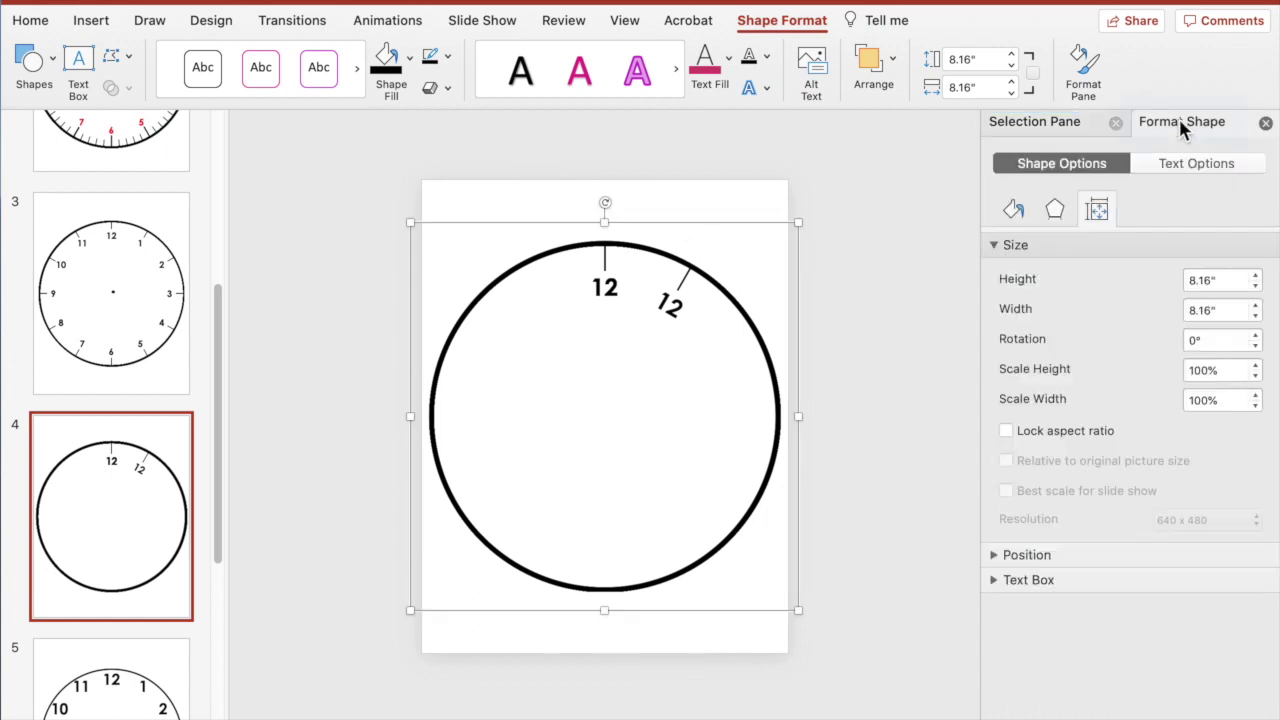
left_click(1193, 341)
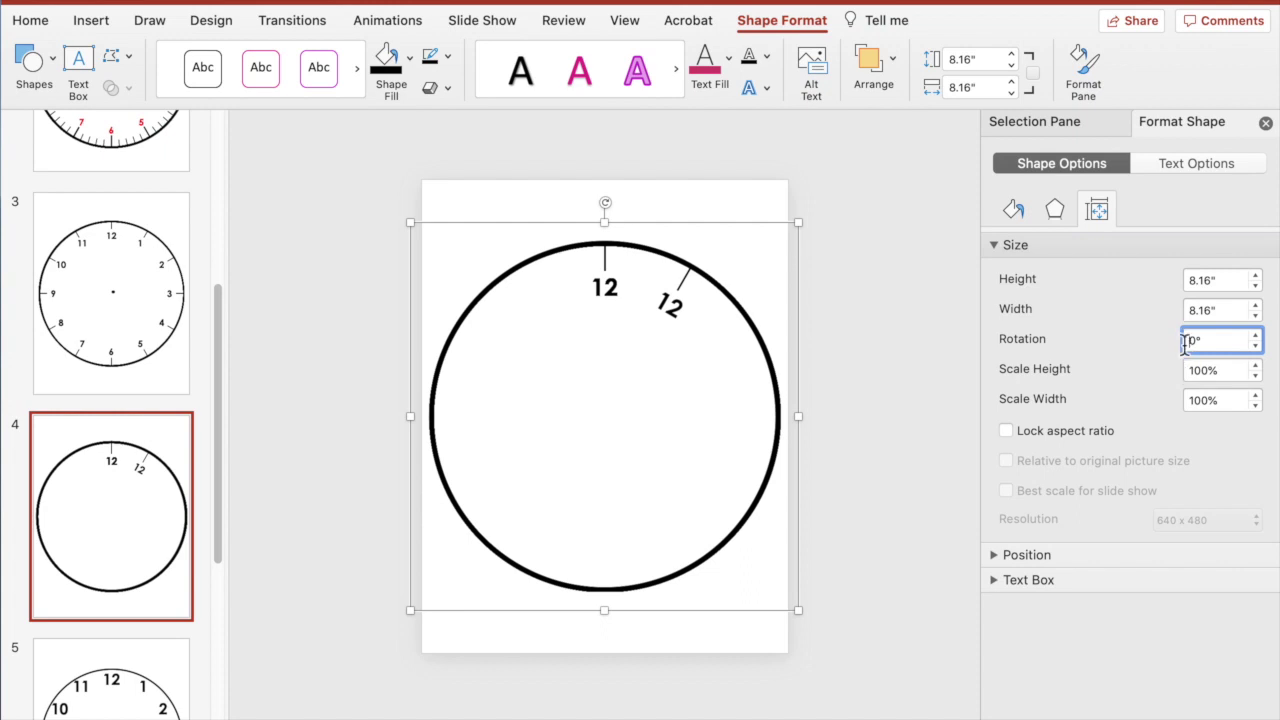
type("60")
key("BackSpace")
key("Return")
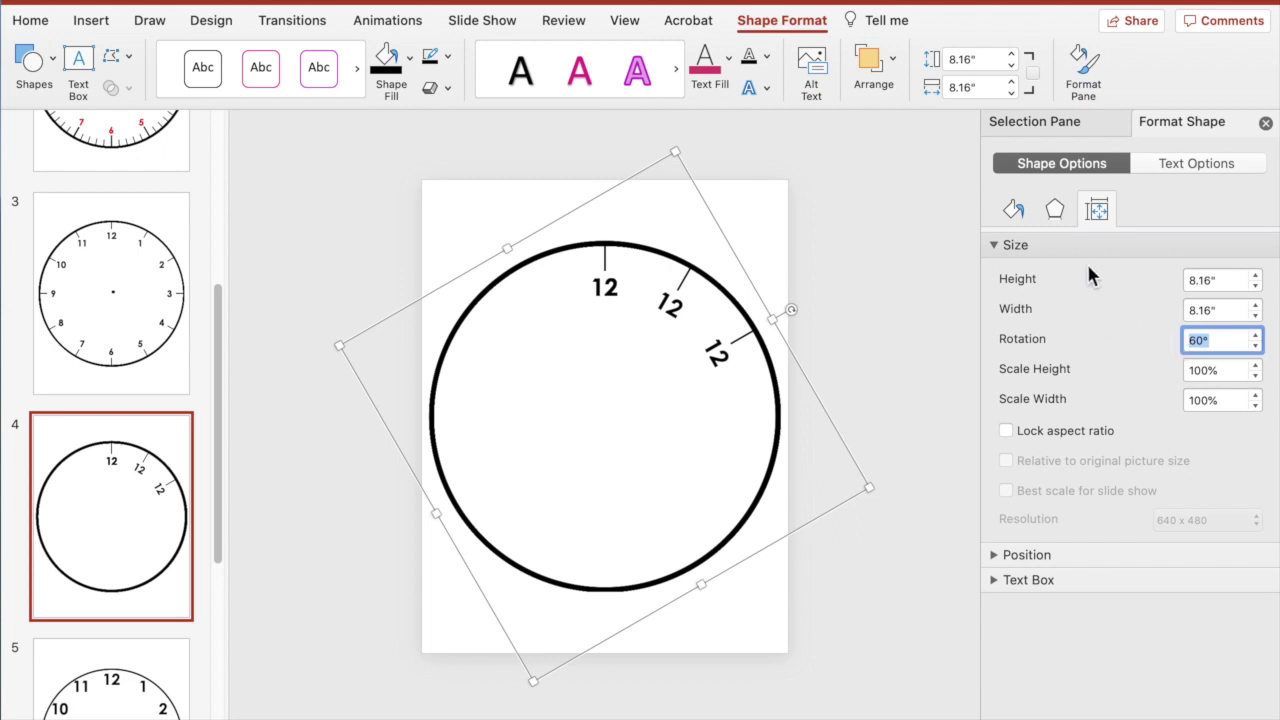
Set the rotation of the third clock face copy, Group 42, to 90°
left_click(1034, 121)
left_click(1012, 208)
left_click(1062, 228)
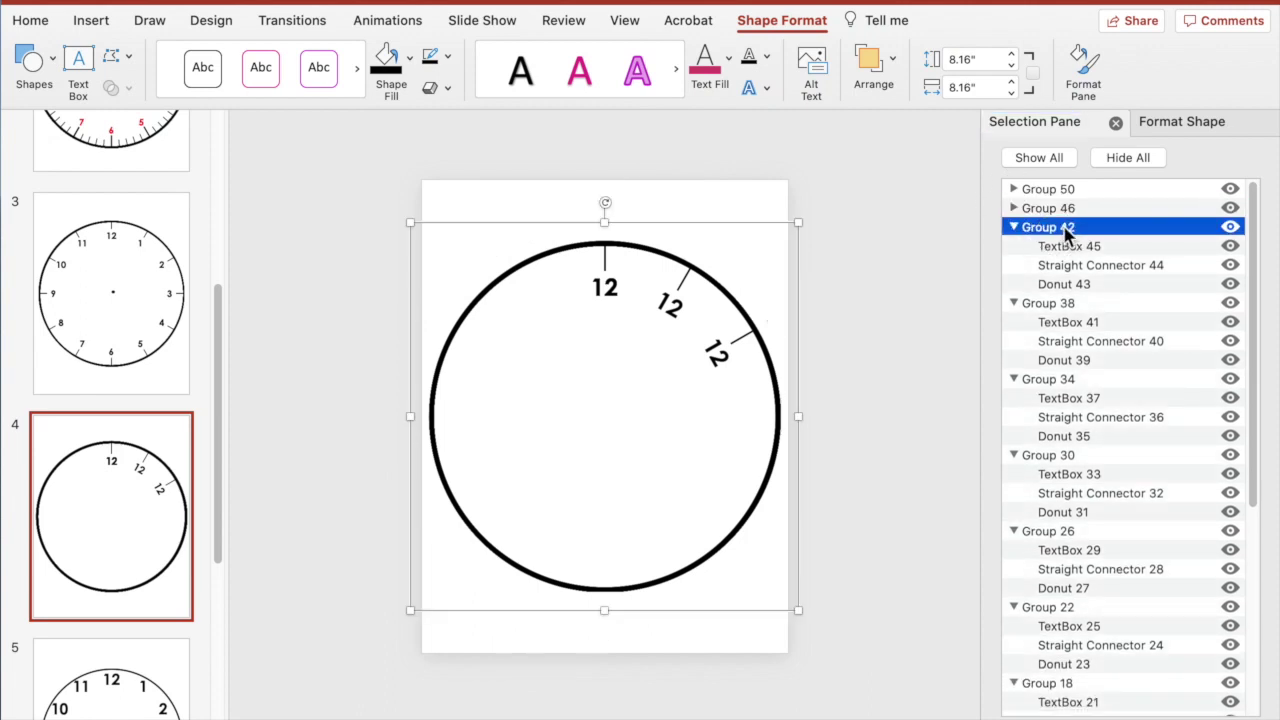
left_click(1176, 133)
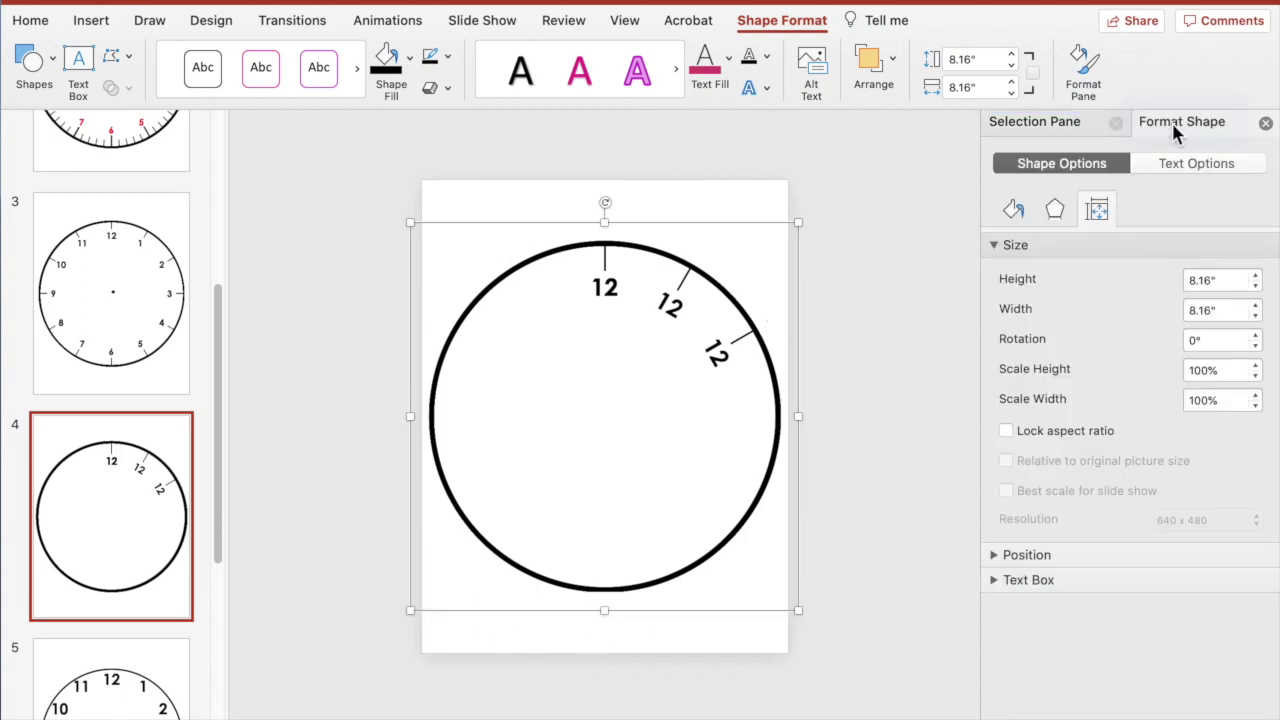
left_click(1192, 340)
key("BackSpace")
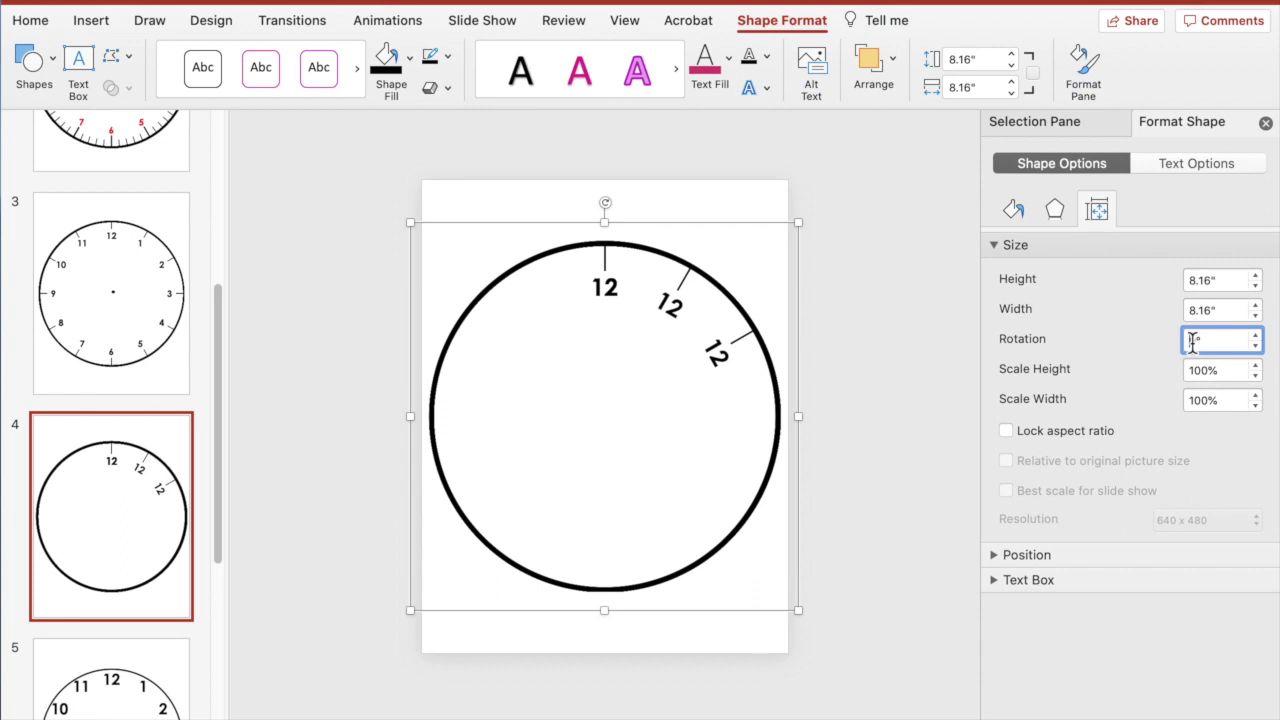
type("90")
key("Return")
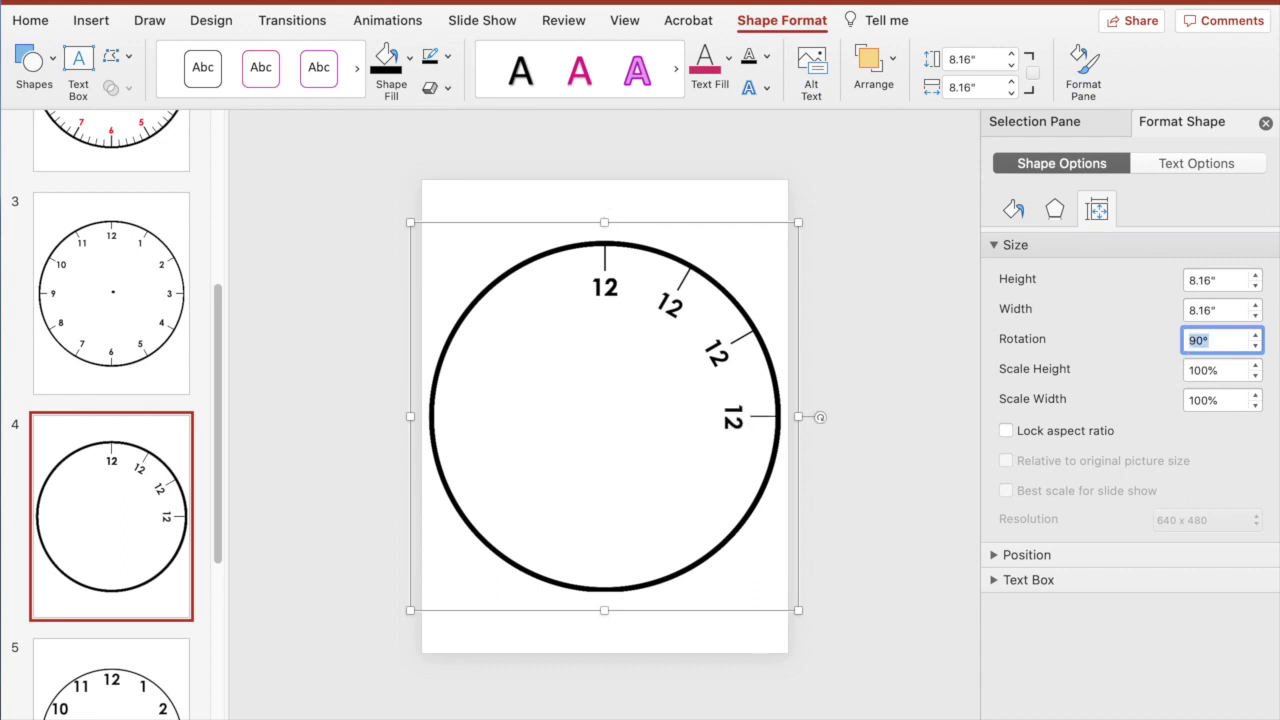
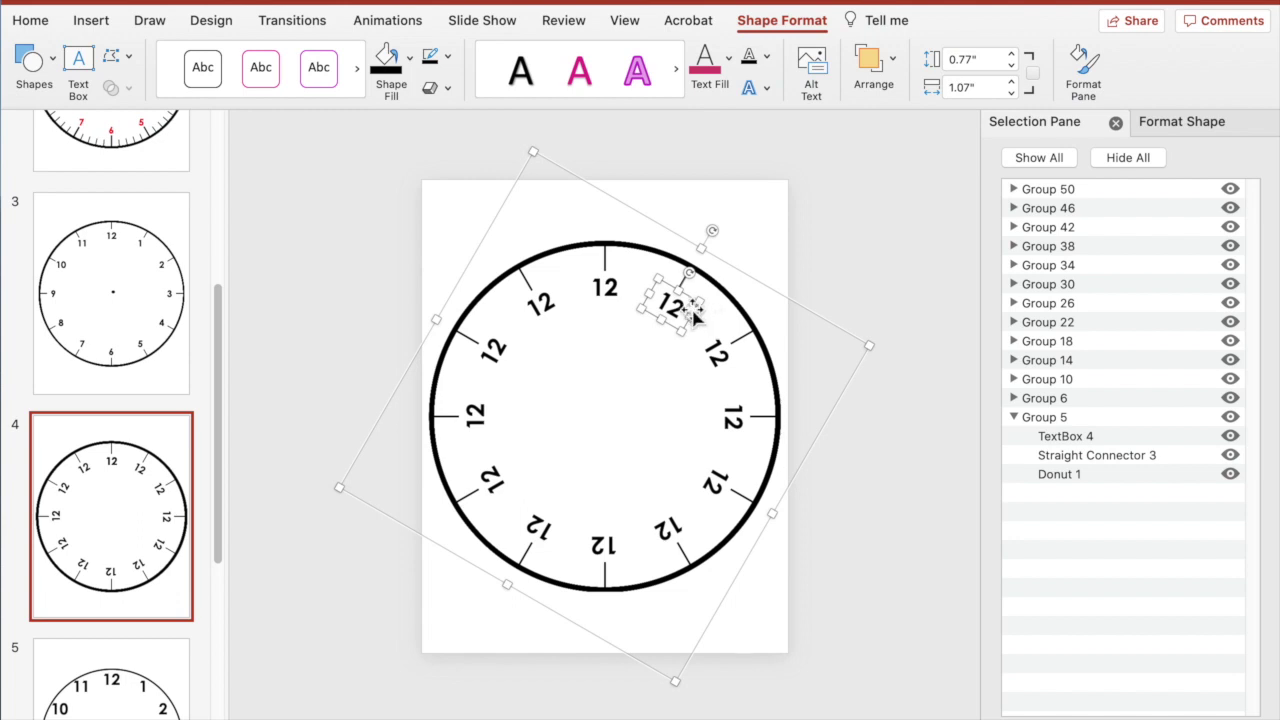
Replace the repeated 12s at the one to six o'clock positions with the numbers 1 through 6
left_click_drag(694, 322, 735, 348)
double_click(716, 352)
type("2")
double_click(733, 420)
type("3")
double_click(713, 484)
type("4")
double_click(666, 528)
type("5")
double_click(598, 543)
type("6")
Replace the remaining repeated 12s at the seven to eleven o'clock positions with the numbers 7 through 11
double_click(538, 527)
type("7")
double_click(491, 481)
type("8")
double_click(475, 413)
type("9")
double_click(493, 349)
type("10")
double_click(541, 303)
type("11")
left_click(590, 342)
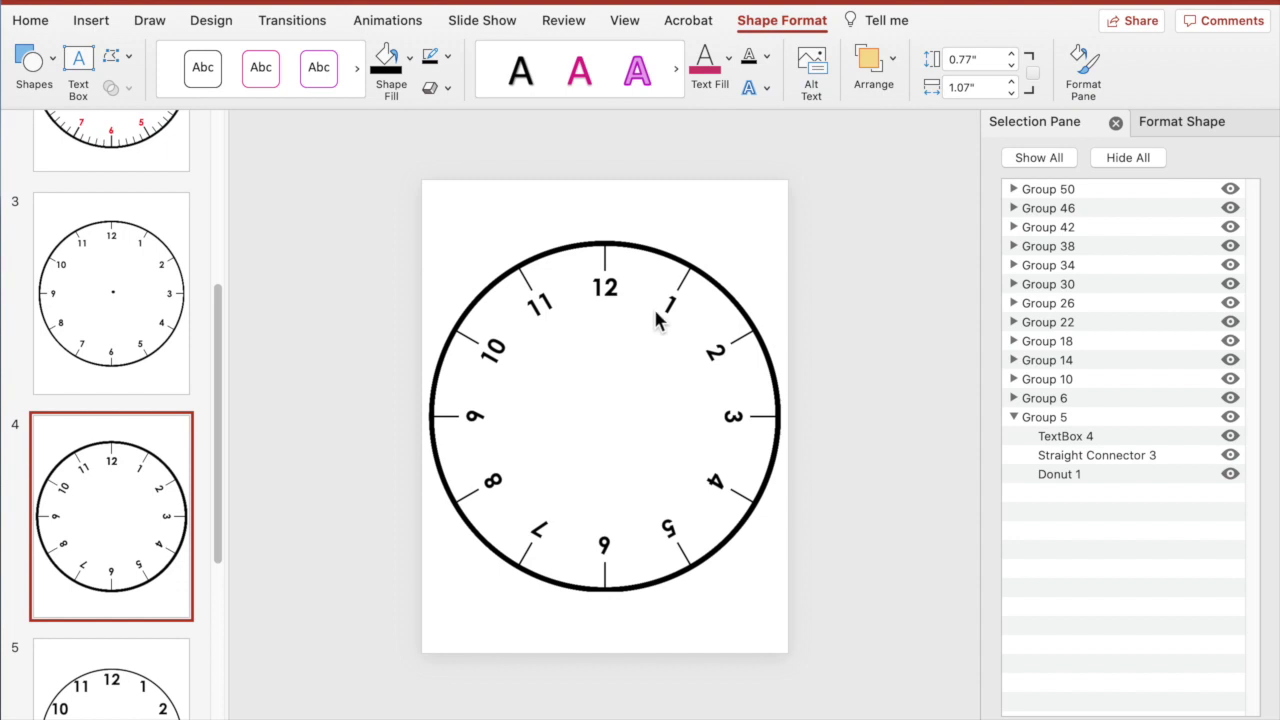
Rotate the text box of the number 1 by hand until it stands upright
left_click(656, 312)
left_click(672, 308)
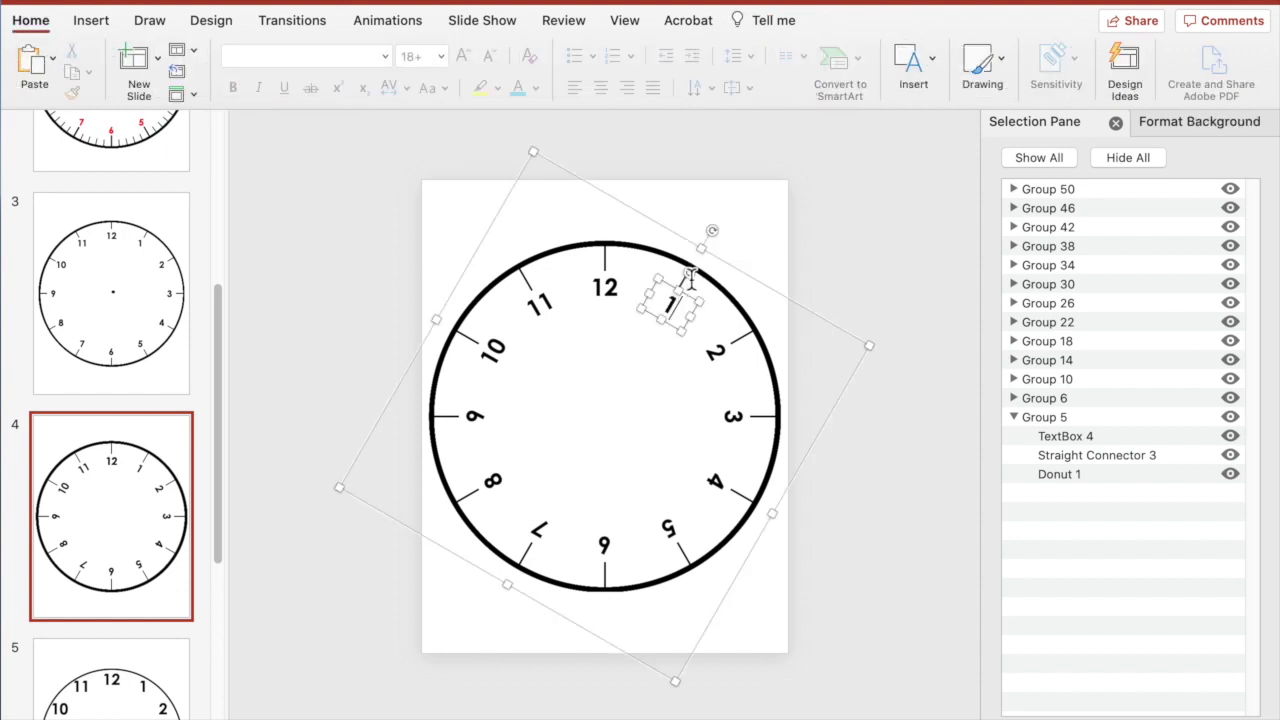
left_click_drag(690, 276, 675, 280)
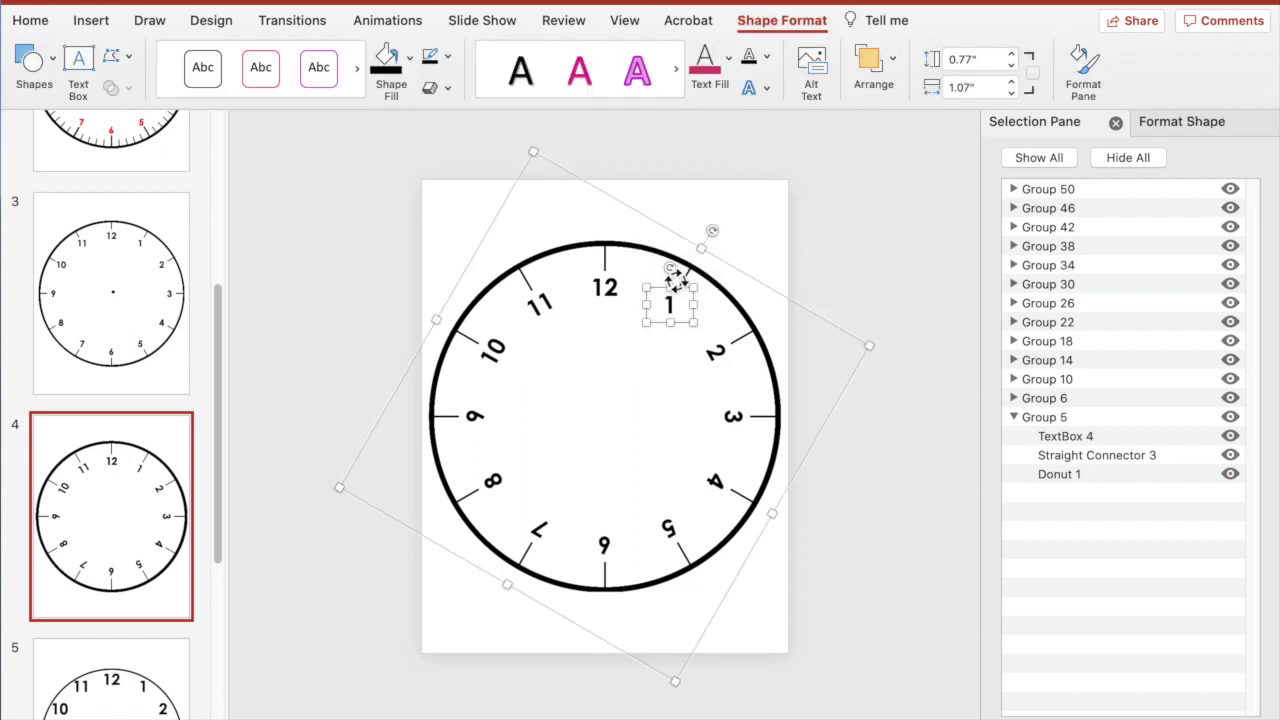
Set the rotation of the number 2's text box to 0°
left_click(712, 352)
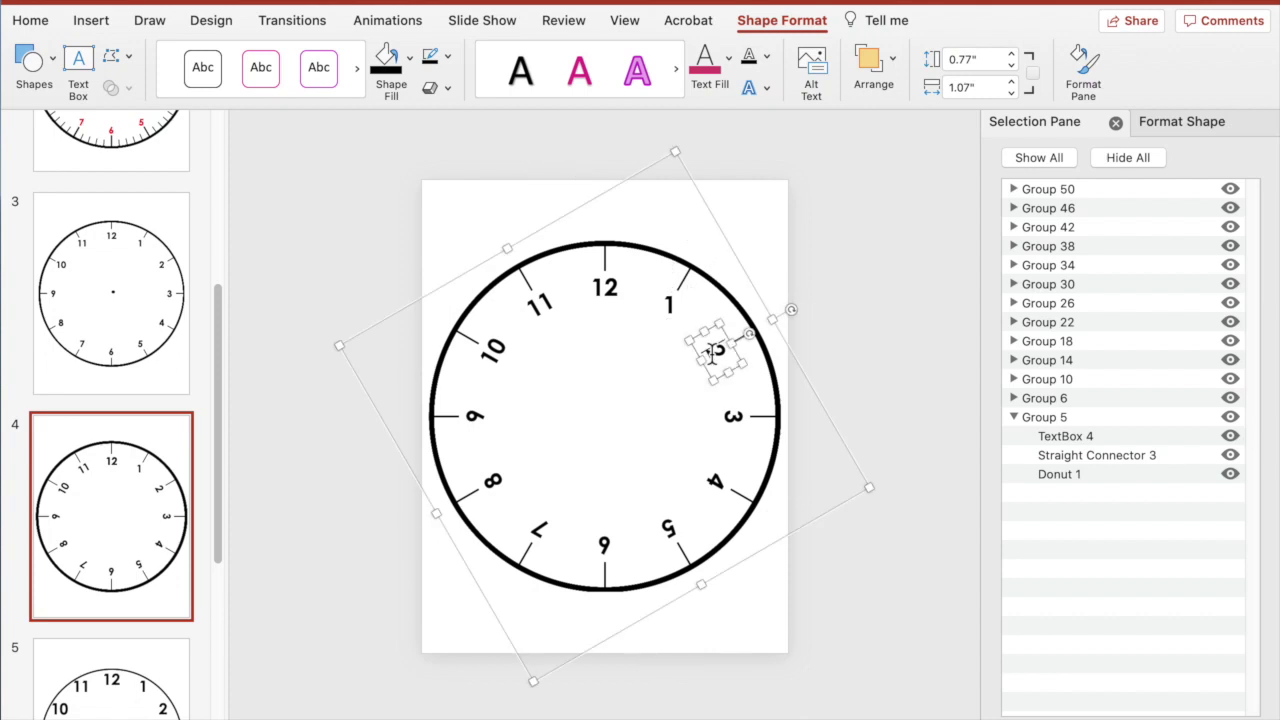
left_click(1146, 130)
left_click(1096, 212)
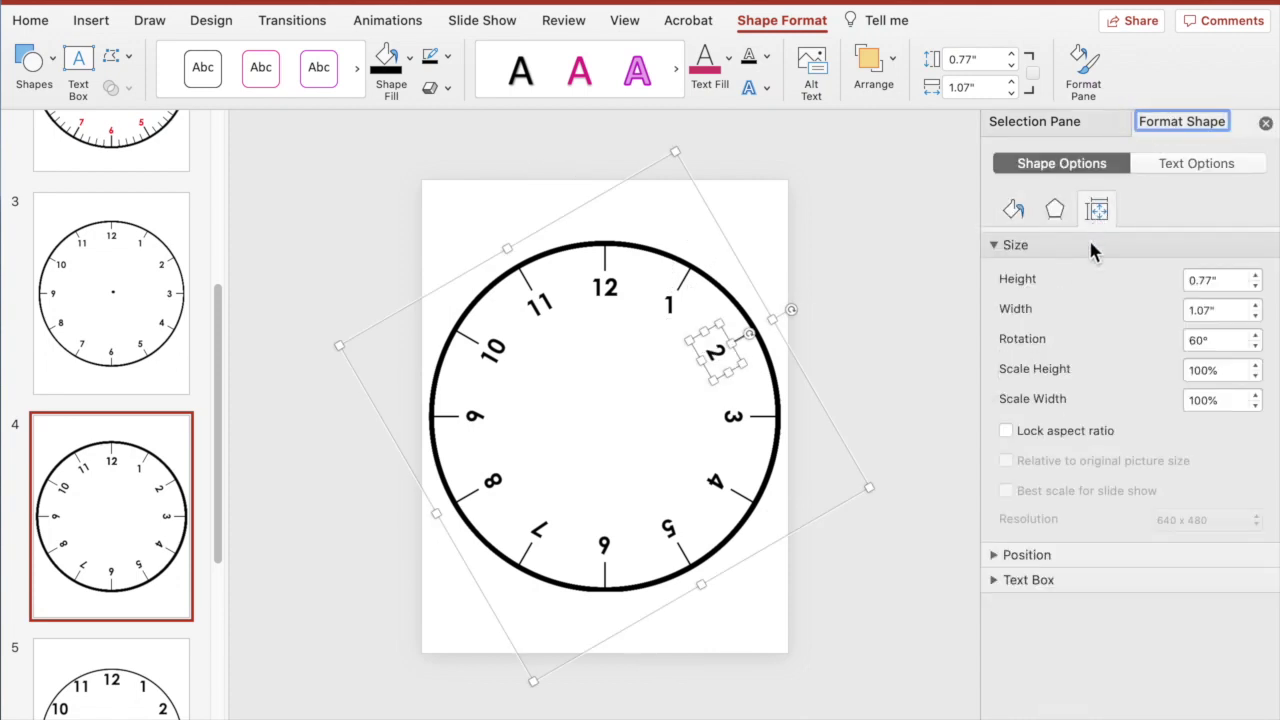
left_click(1205, 340)
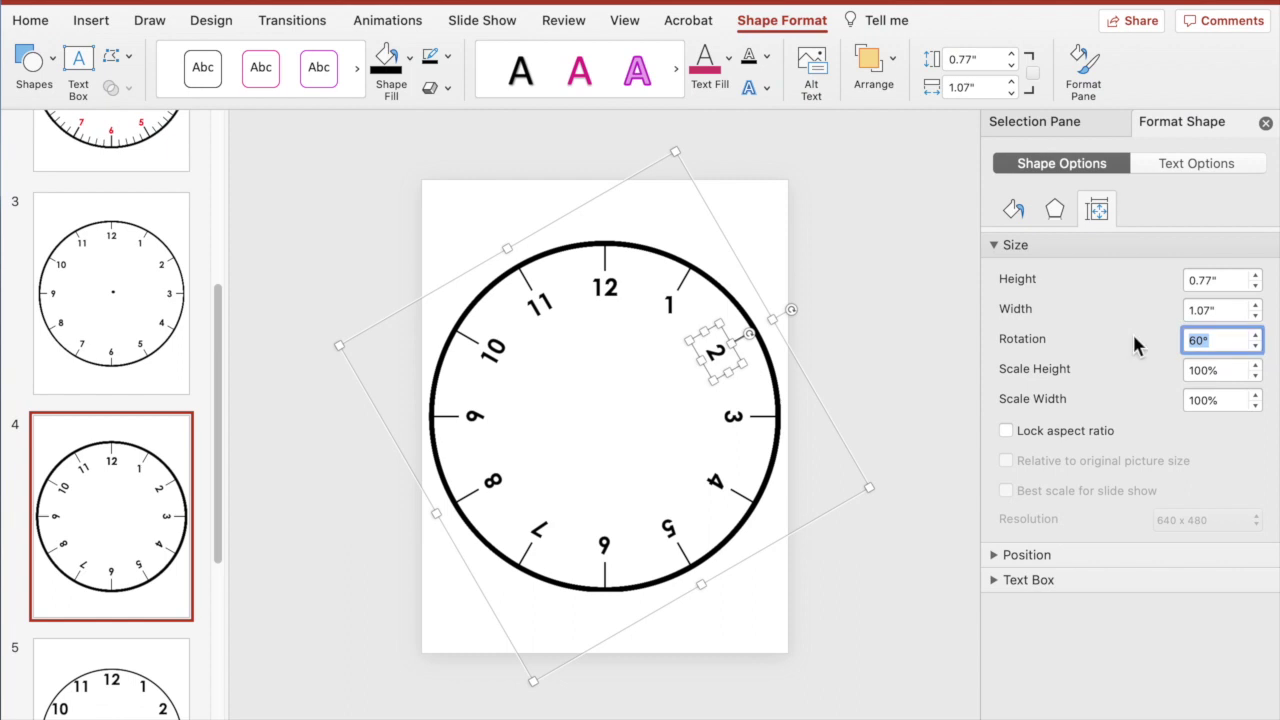
type("0")
key("Return")
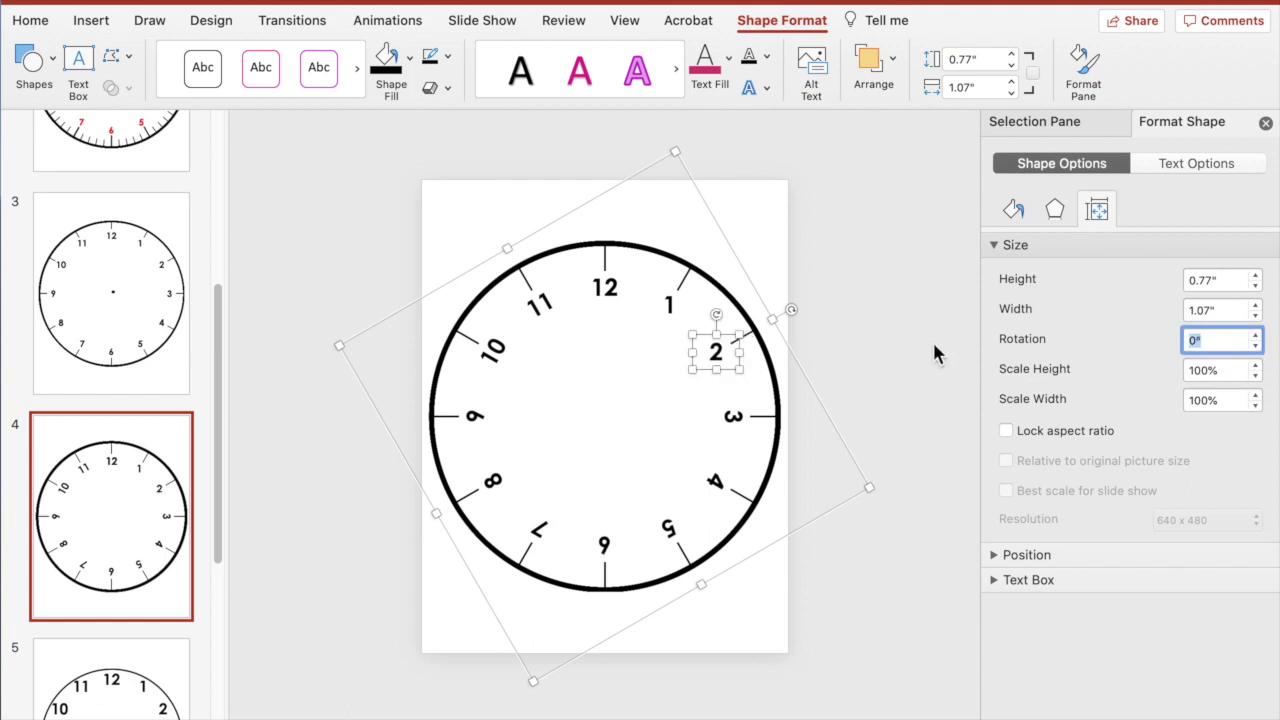
Set the rotation of the number 3's text box to 0°
left_click(733, 418)
left_click(1213, 340)
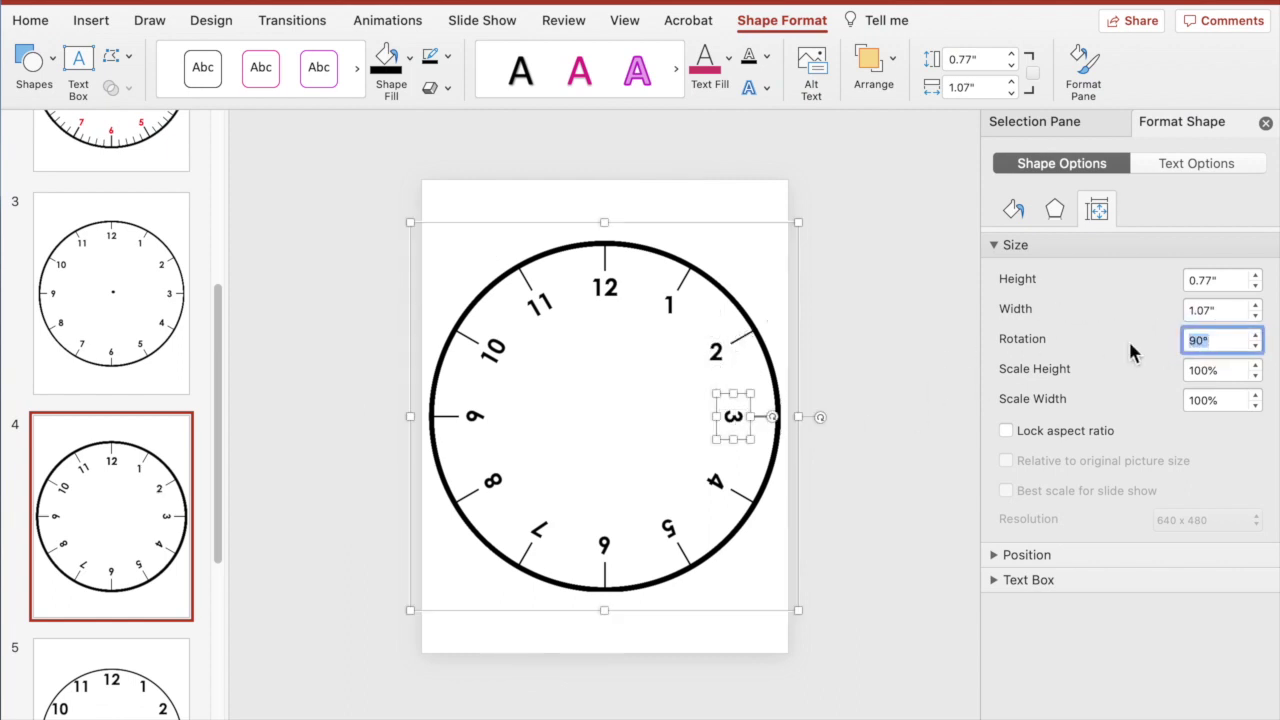
type("0")
key("Return")
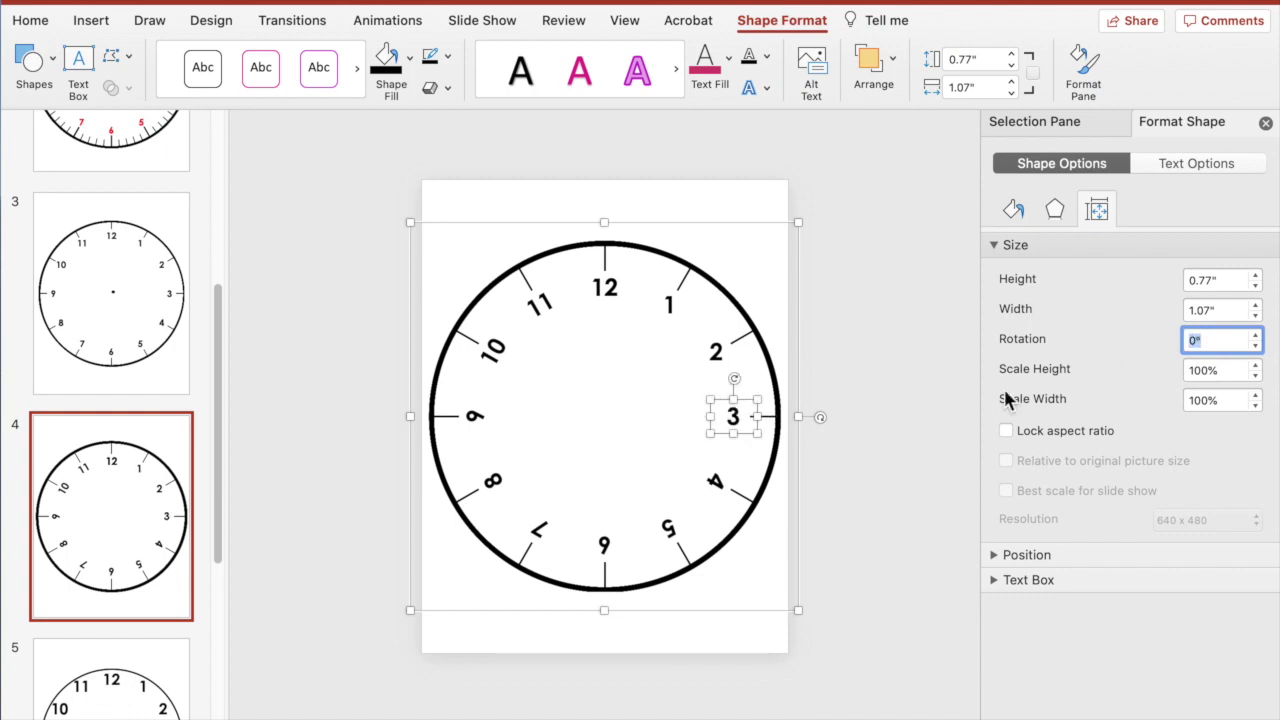
Repeat the 0° rotation on the text boxes of the numbers 4, 5, 6 and 7
left_click(720, 484)
key("super+y")
left_click(668, 527)
key("super+y")
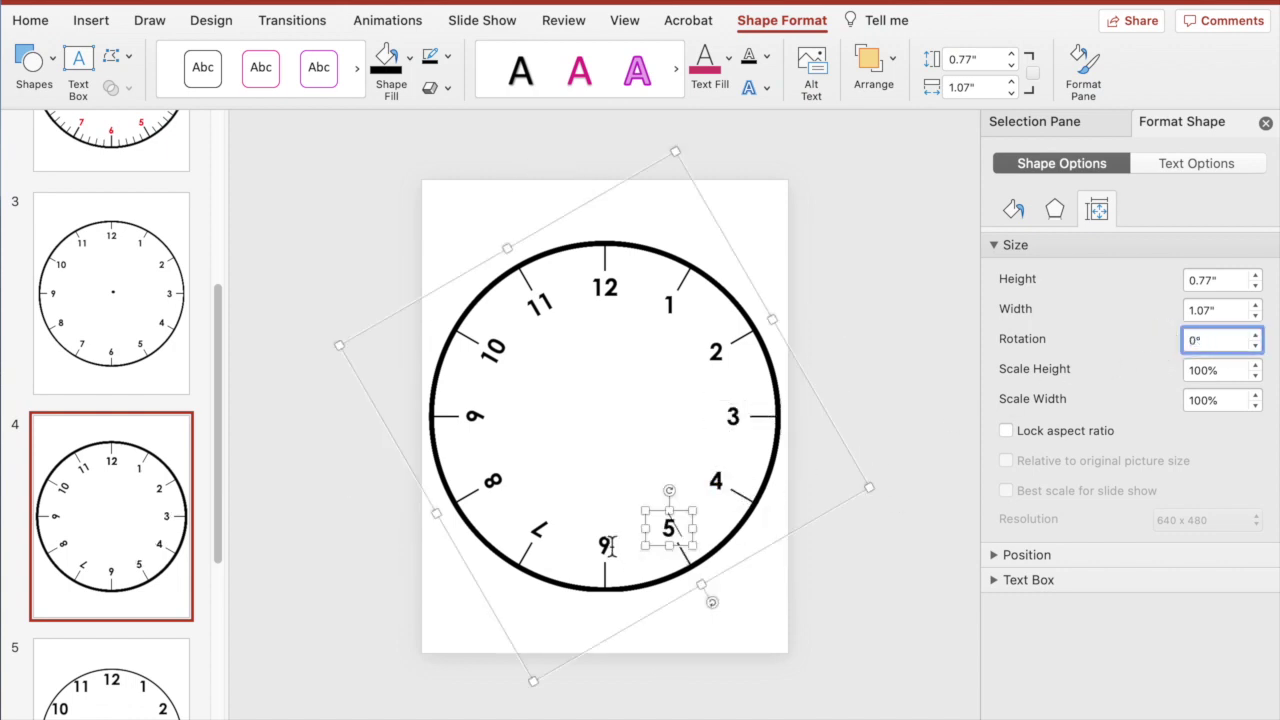
left_click(603, 545)
key("super+y")
left_click(538, 530)
key("super+y")
Repeat the 0° rotation on the text boxes of the numbers 8, 9, 10 and 11, and clear the selection
left_click(478, 415)
key("super+y")
left_click(495, 347)
key("super+y")
left_click(540, 305)
key("super+y")
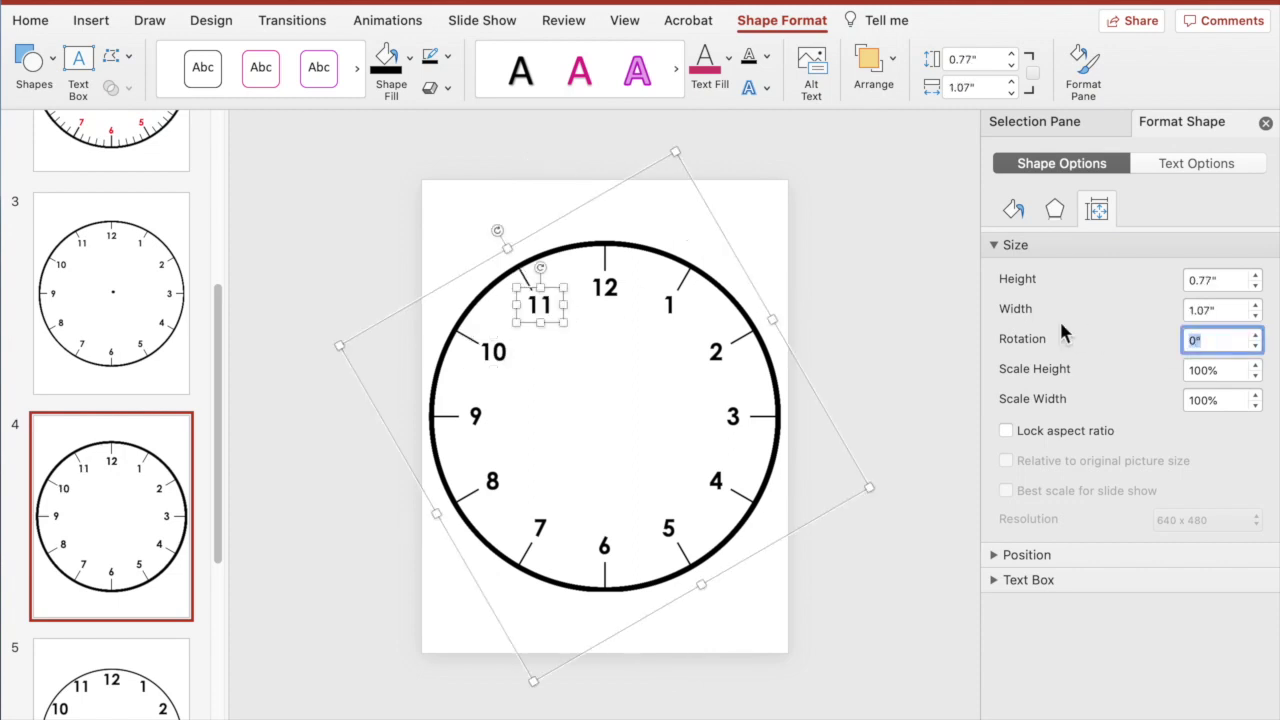
left_click(883, 347)
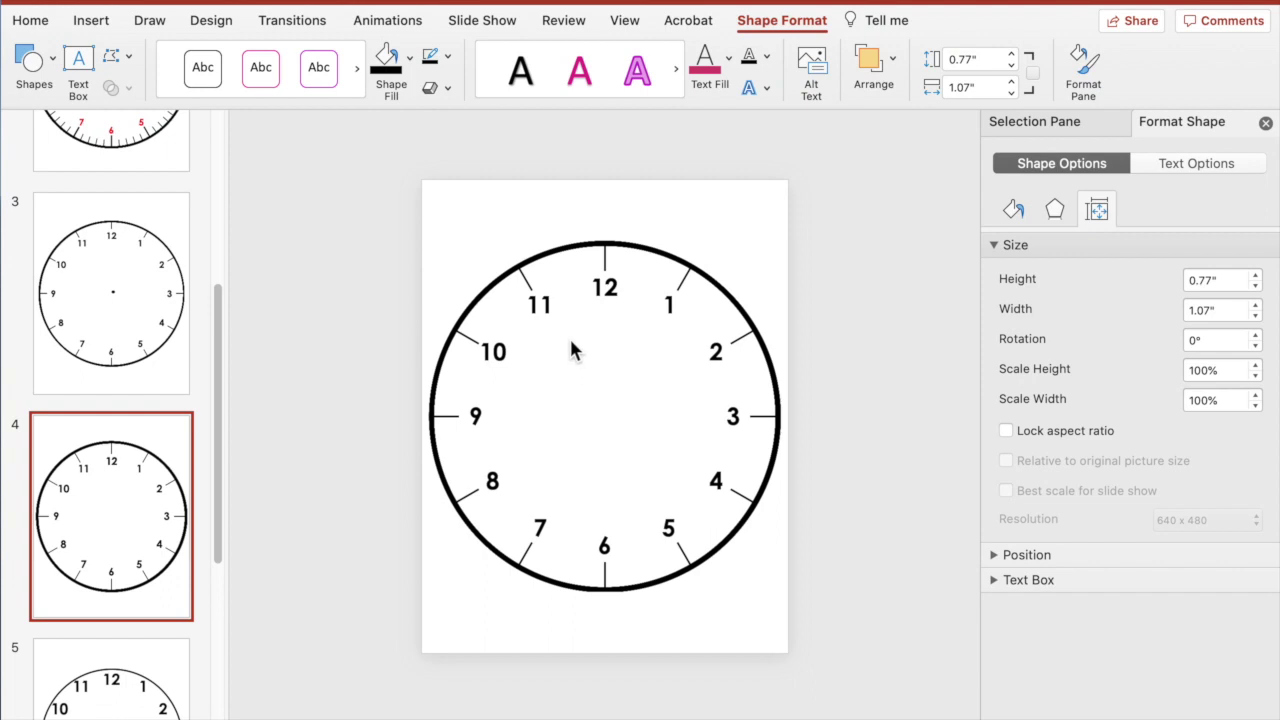
Draw a circle about 0.47" in diameter at the center of the clock face and fill it black
left_click(690, 300)
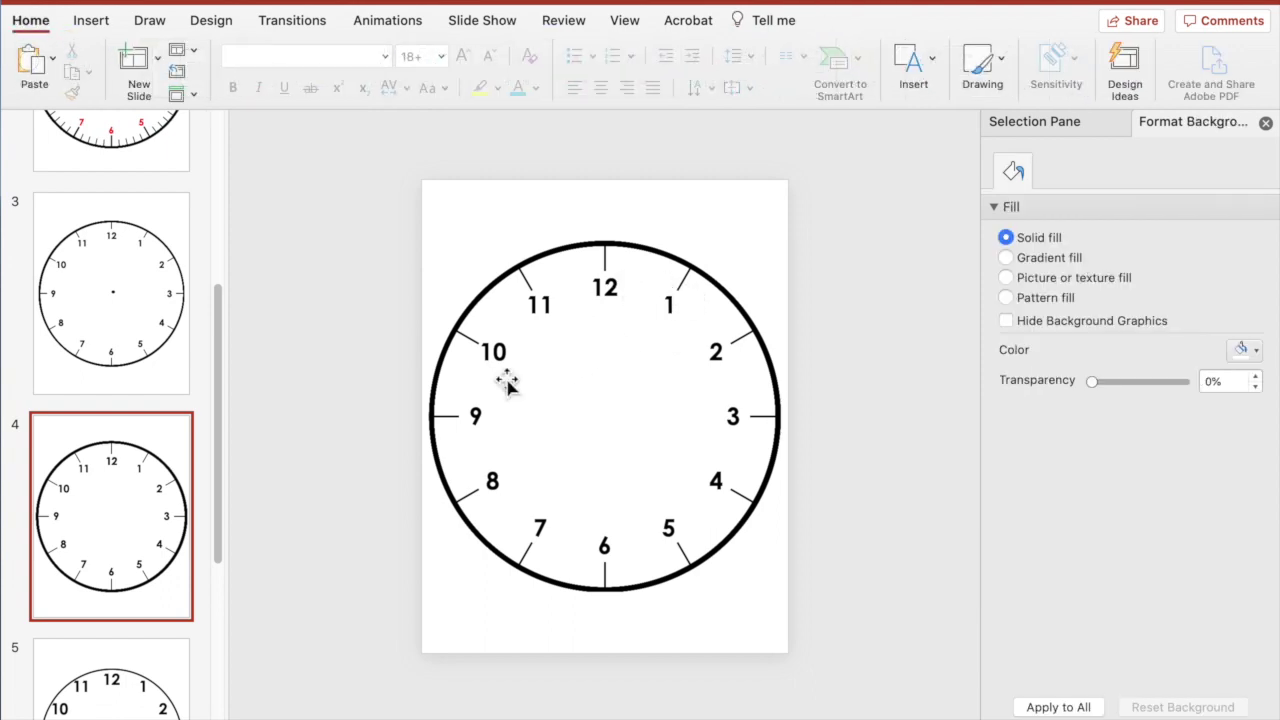
left_click(255, 3)
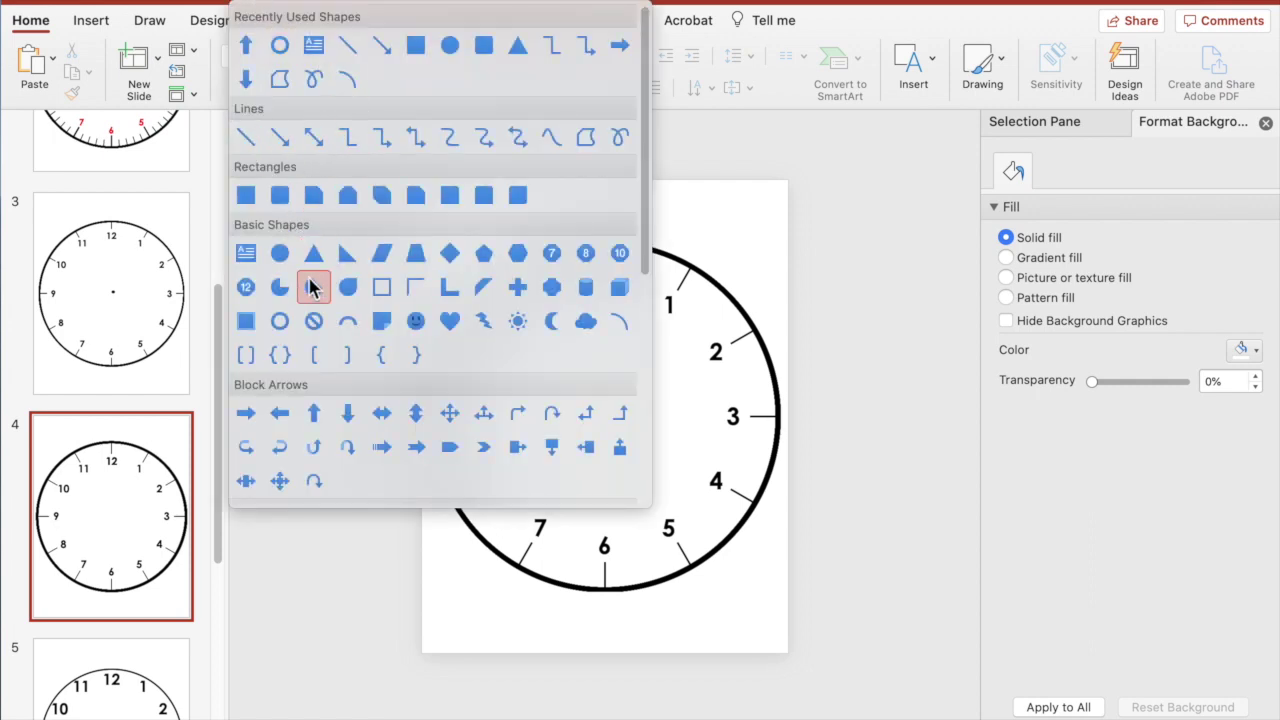
left_click(279, 253)
left_click_drag(610, 411, 615, 421)
left_click(388, 66)
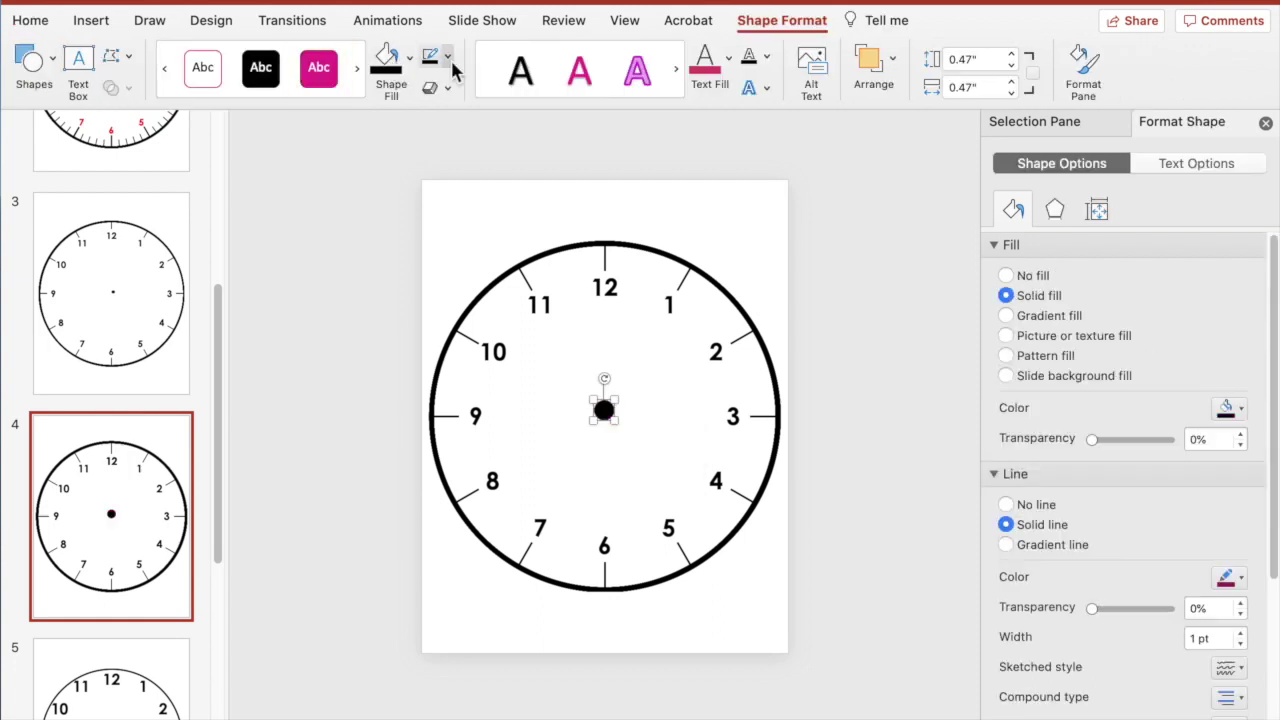
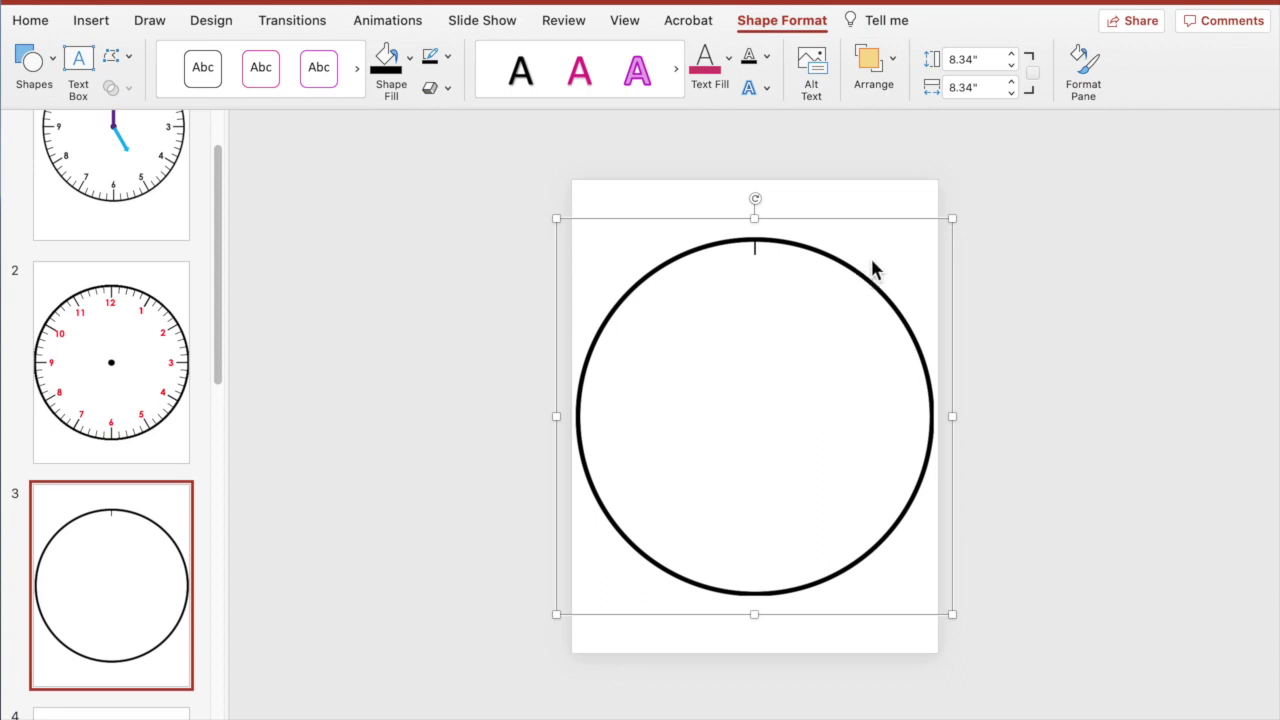
Duplicate the grouped circle and tick mark on slide 3 four times
key("super+d")
key("super+d")
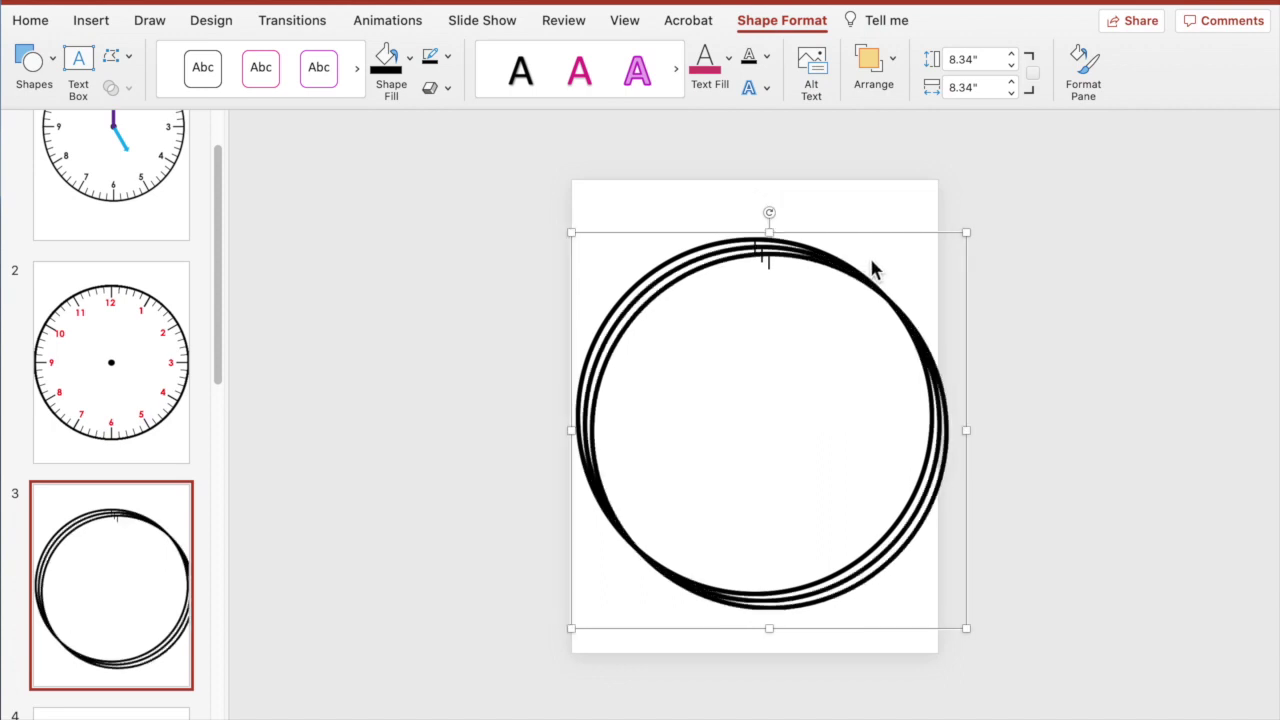
key("super+d")
key("super+d")
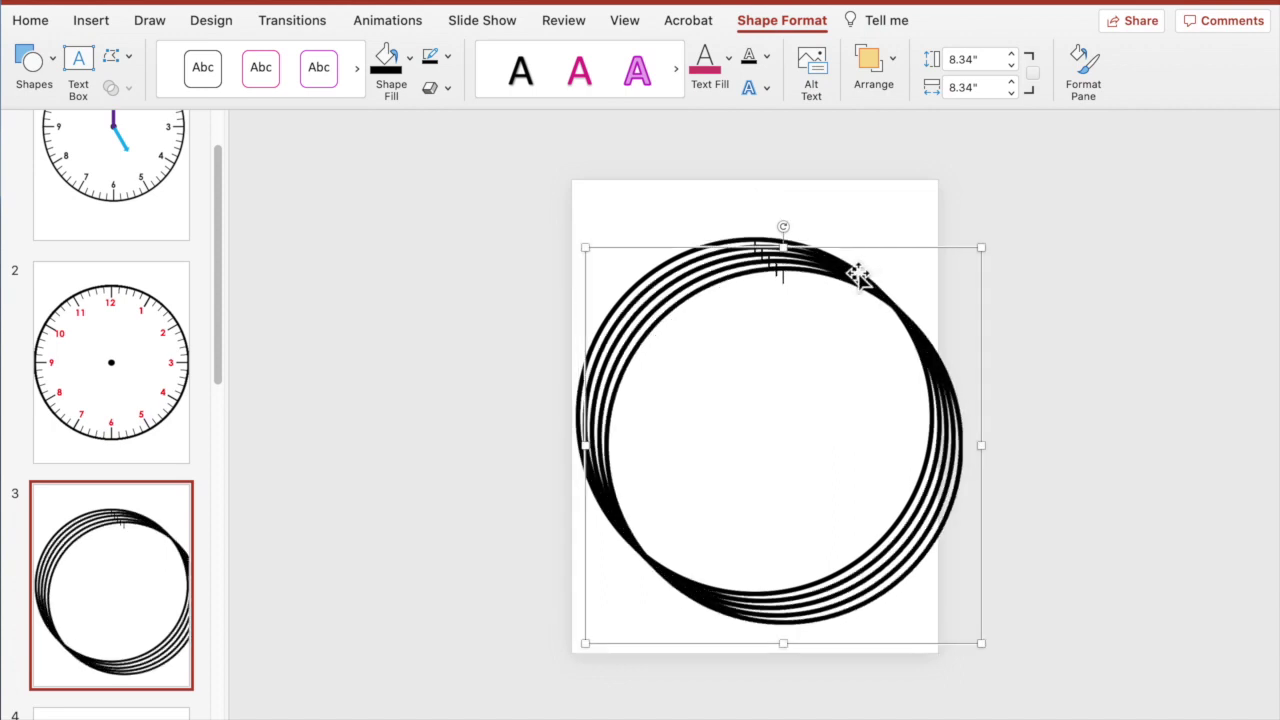
Select all five circle-and-tick groups, align them to the slide's middle and center, and clear the selection
left_click(462, 214)
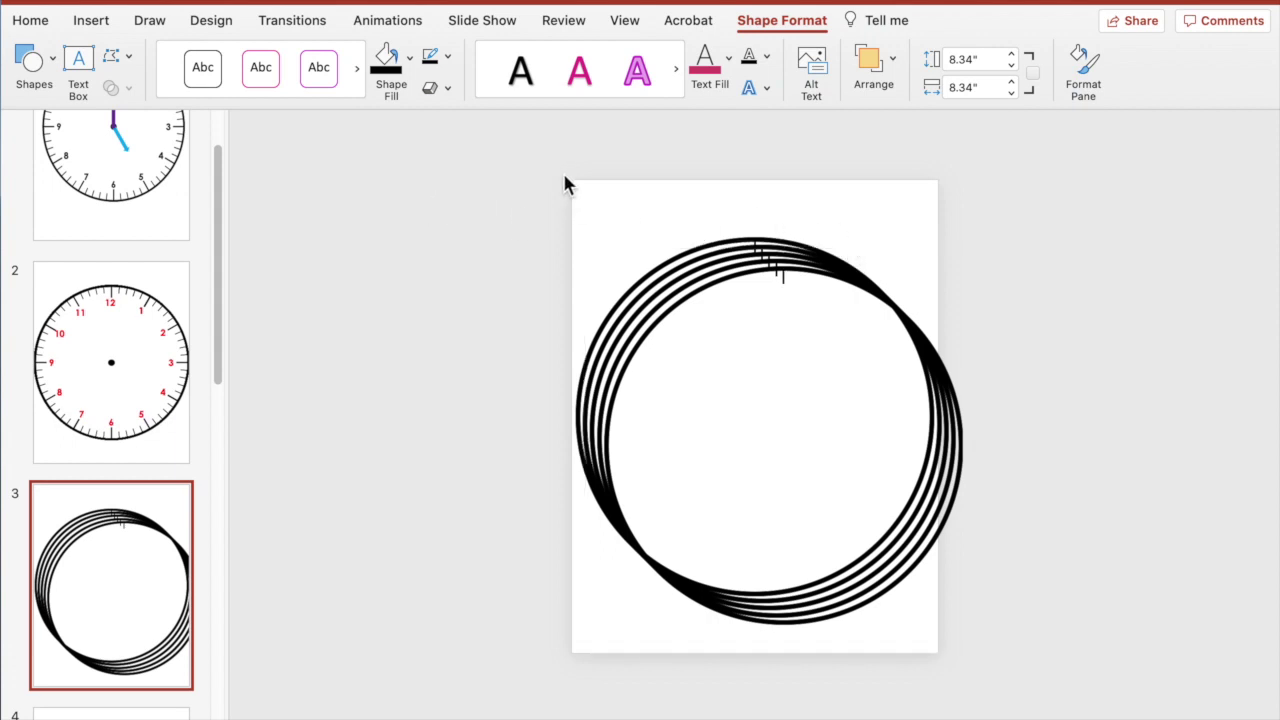
left_click(598, 210)
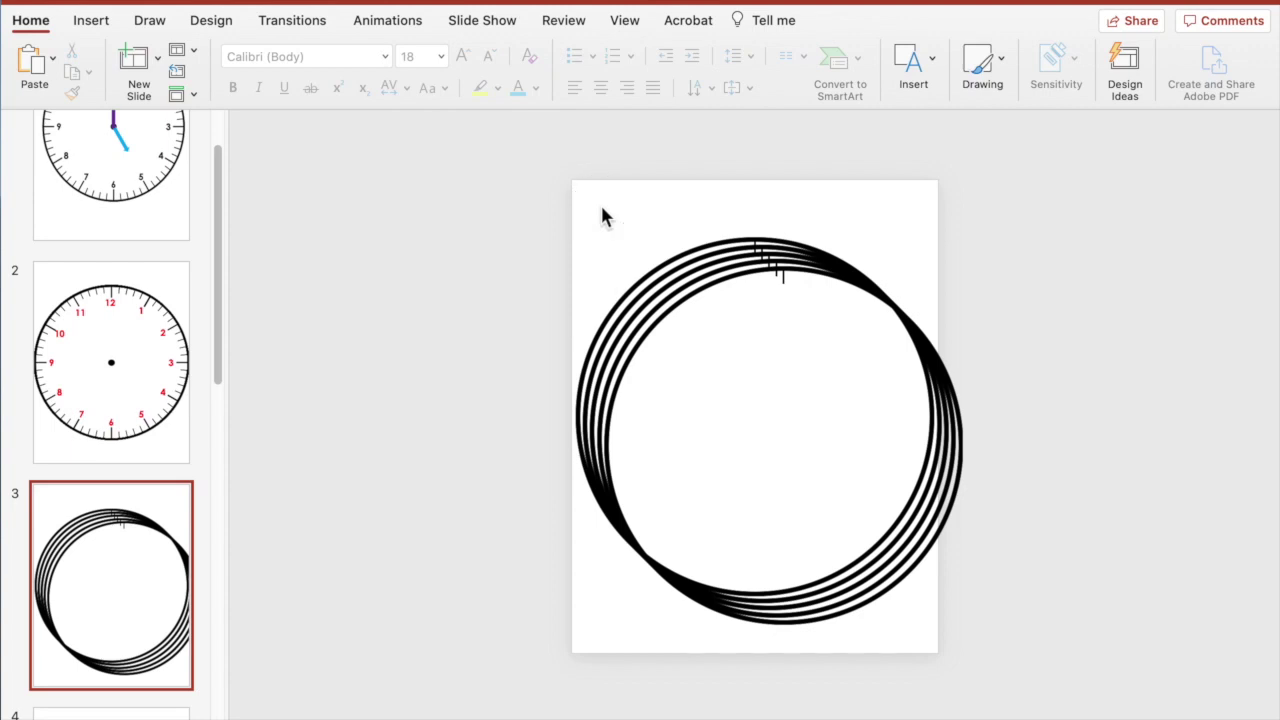
key("ctrl+a")
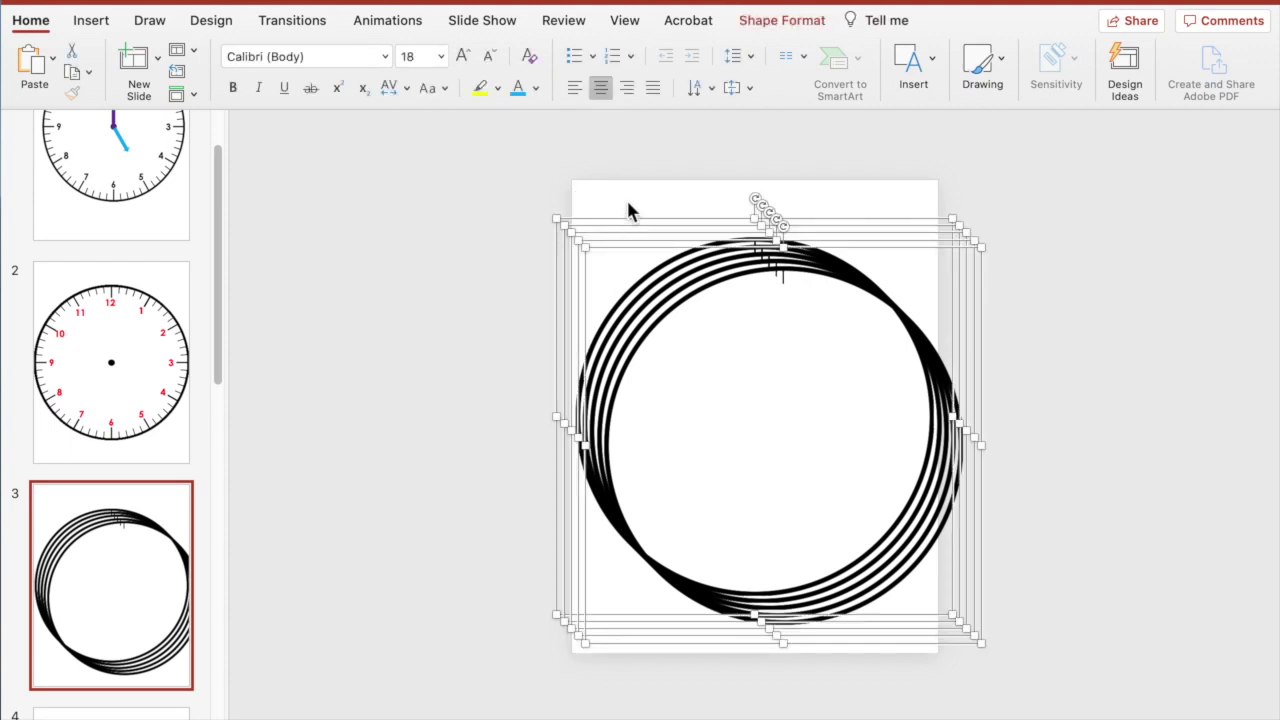
left_click(774, 22)
left_click(878, 62)
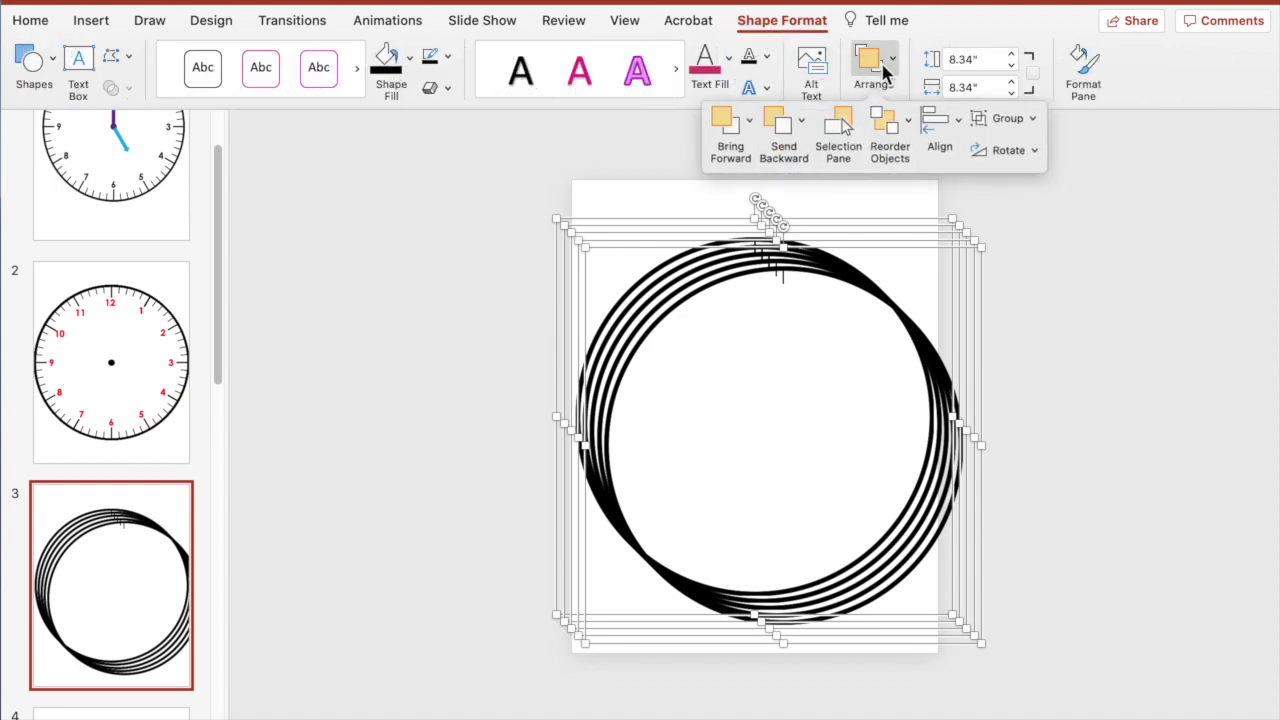
left_click(940, 125)
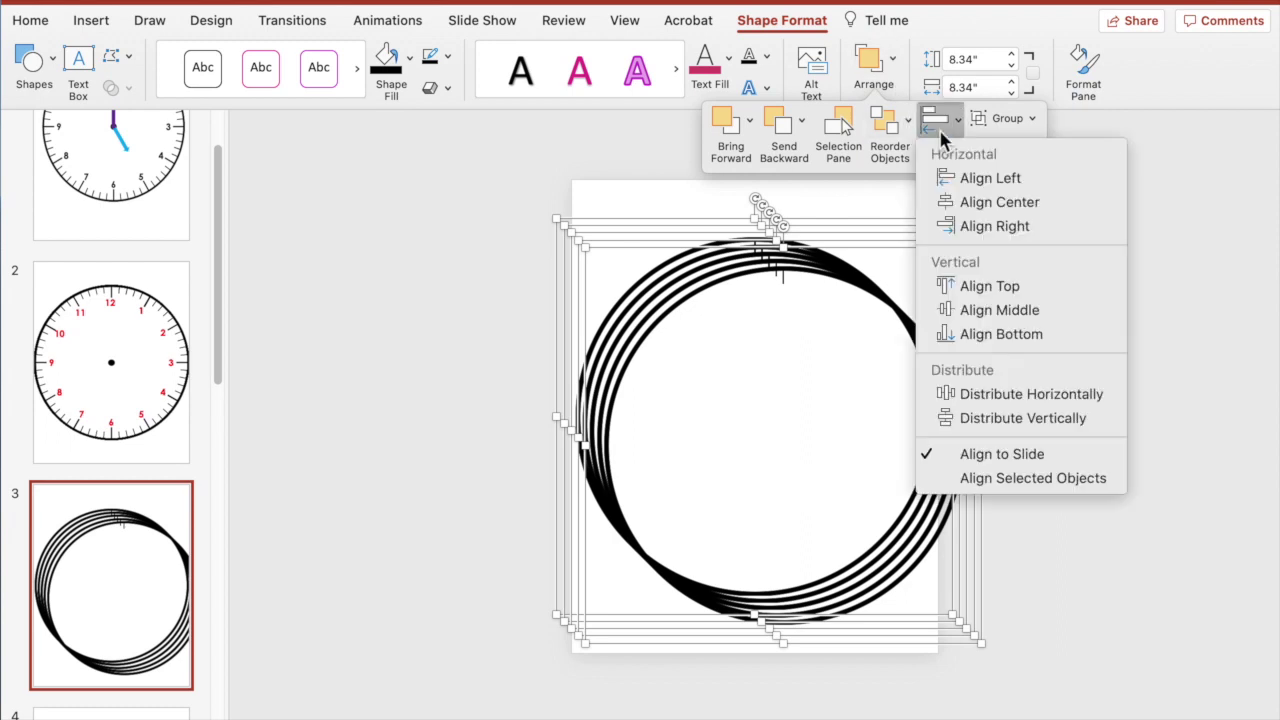
left_click(1012, 310)
left_click(878, 63)
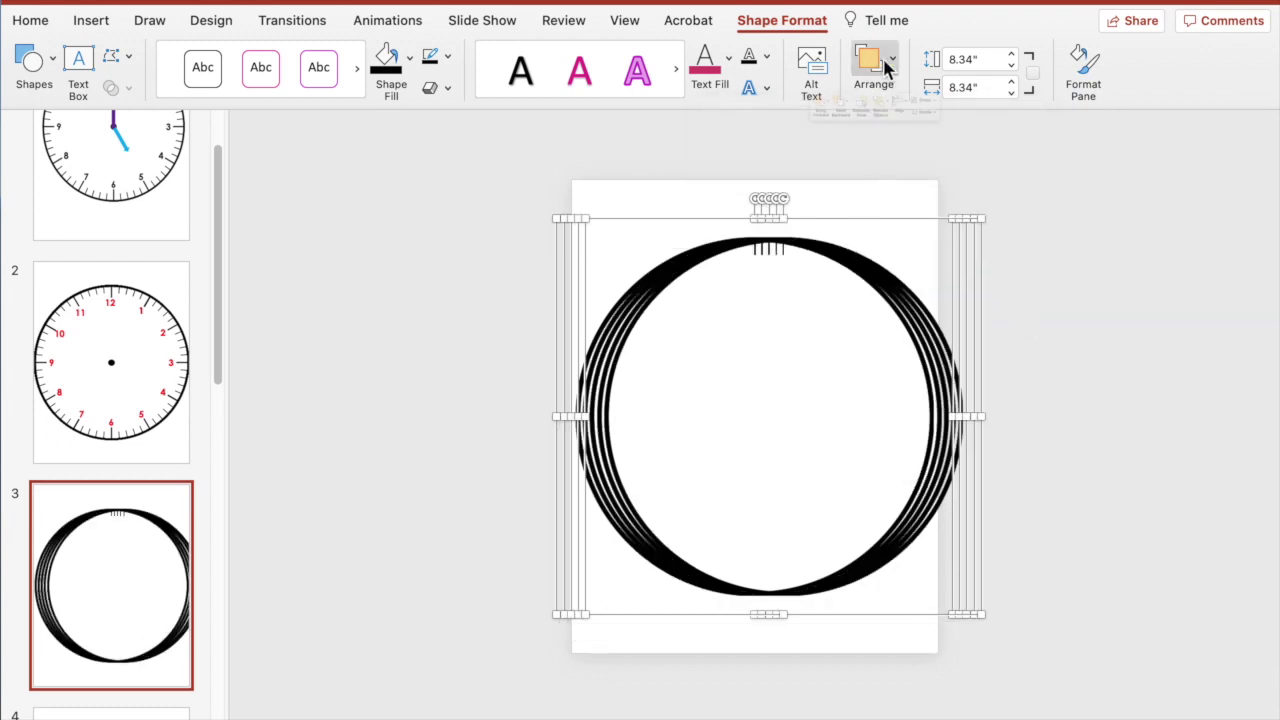
left_click(942, 125)
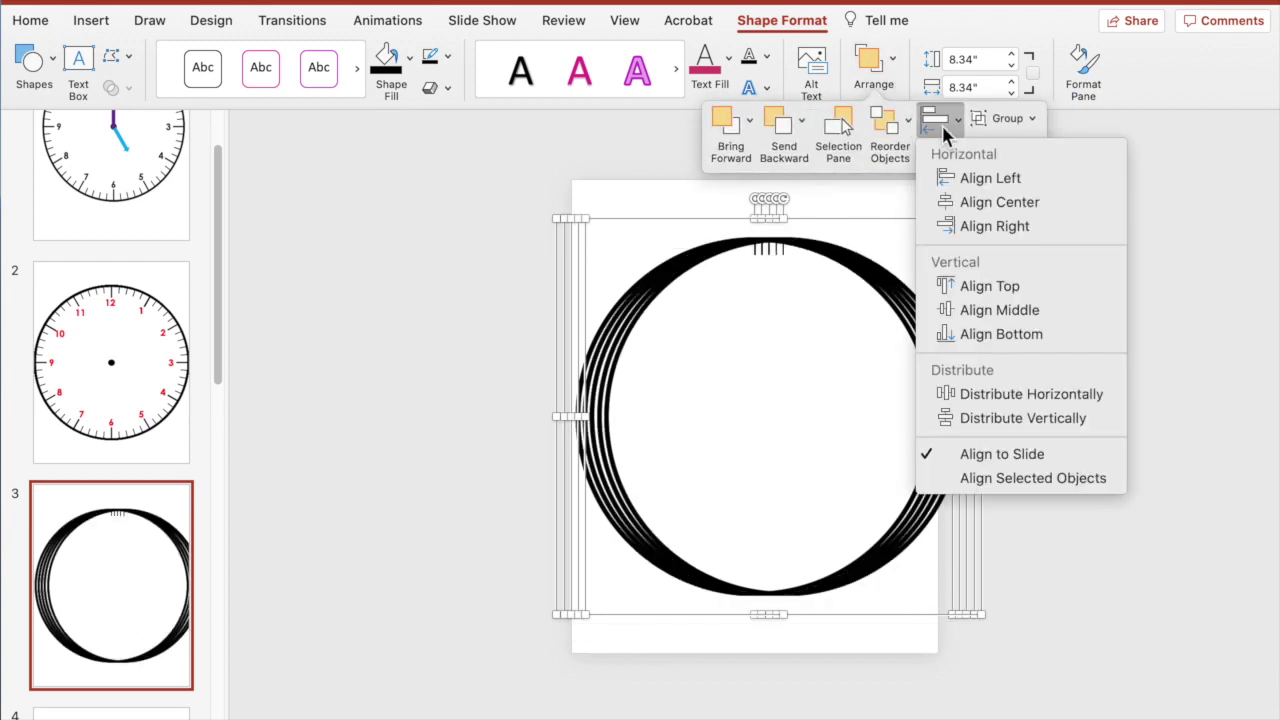
left_click(988, 204)
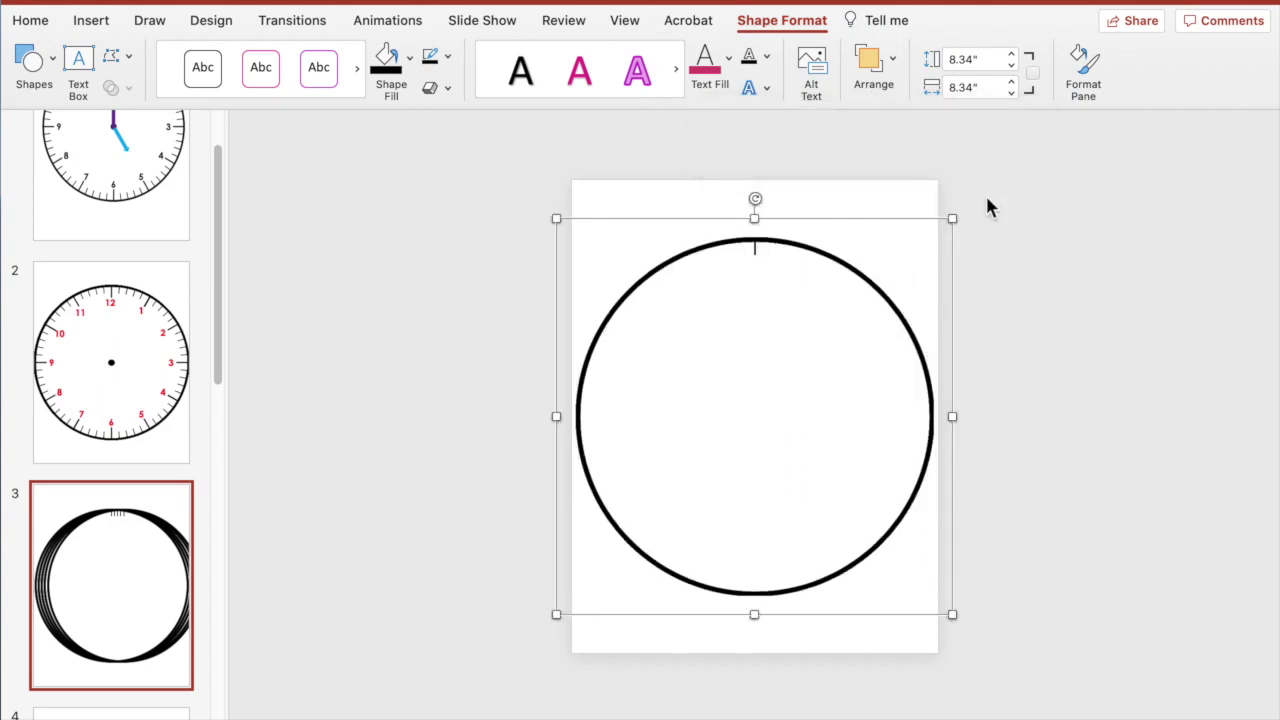
left_click(1064, 290)
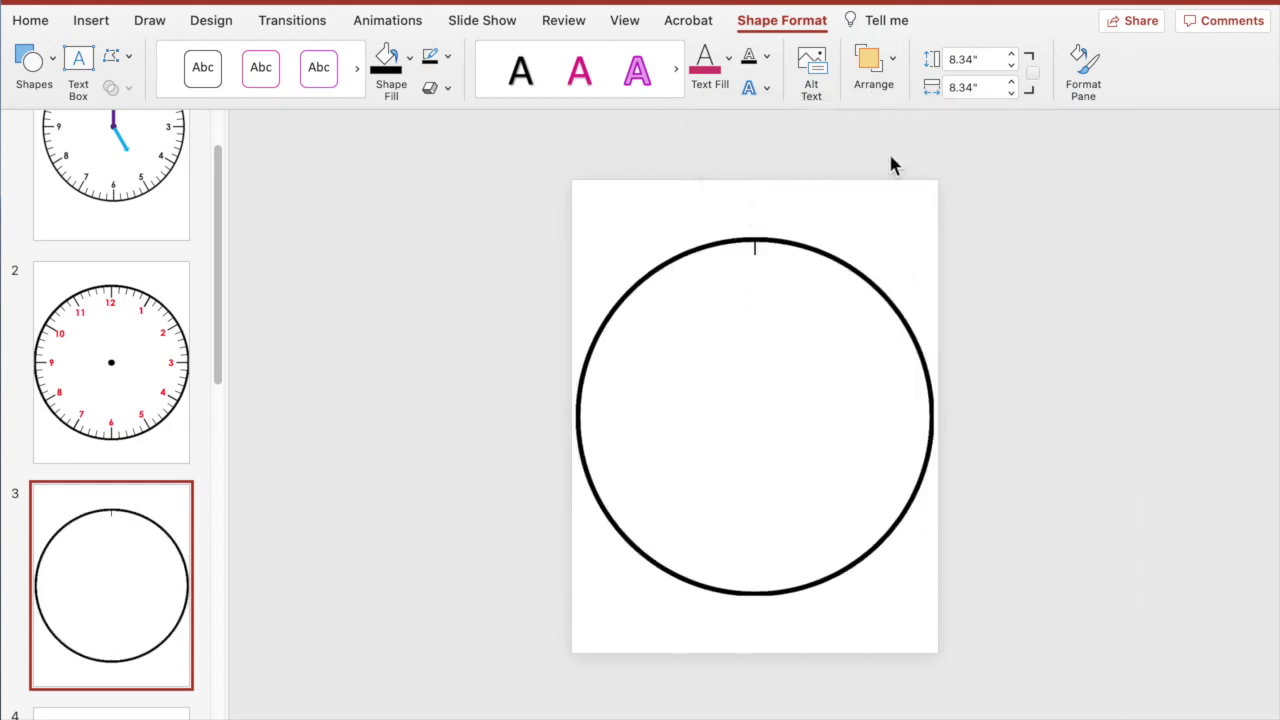
Display the shape formatting settings together with the list of objects on the slide
left_click(1088, 72)
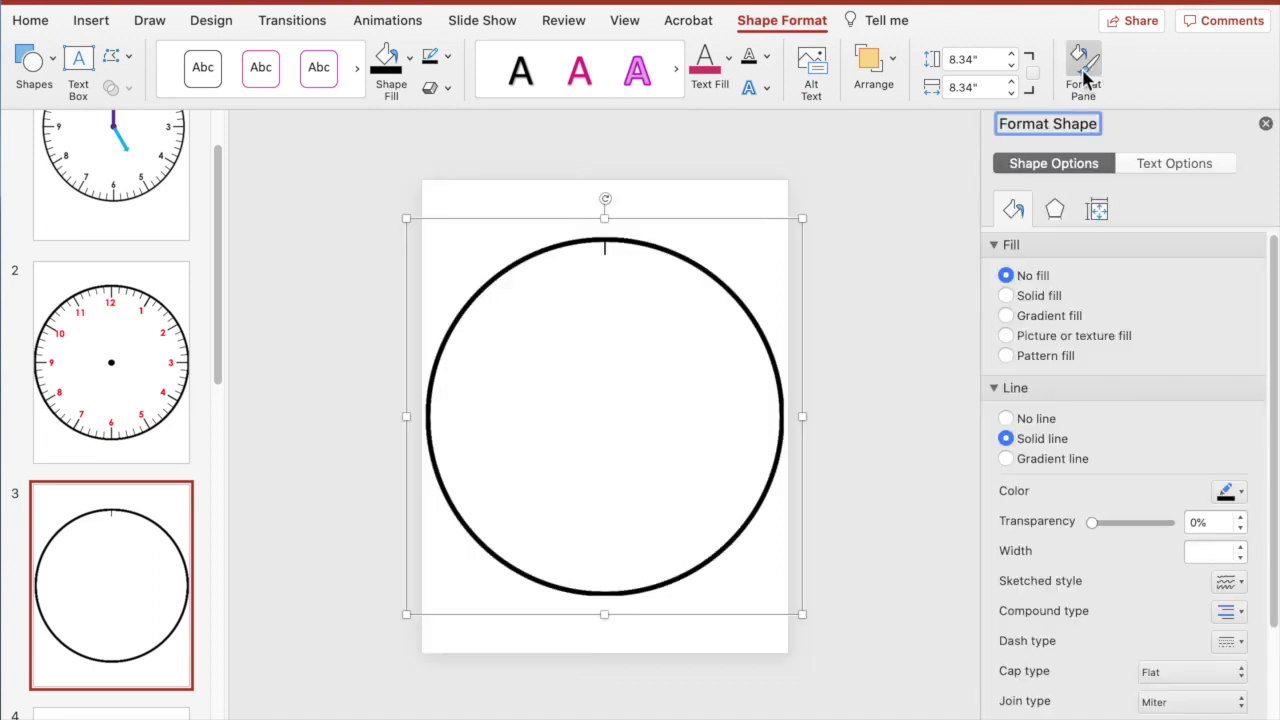
left_click(888, 64)
left_click(839, 127)
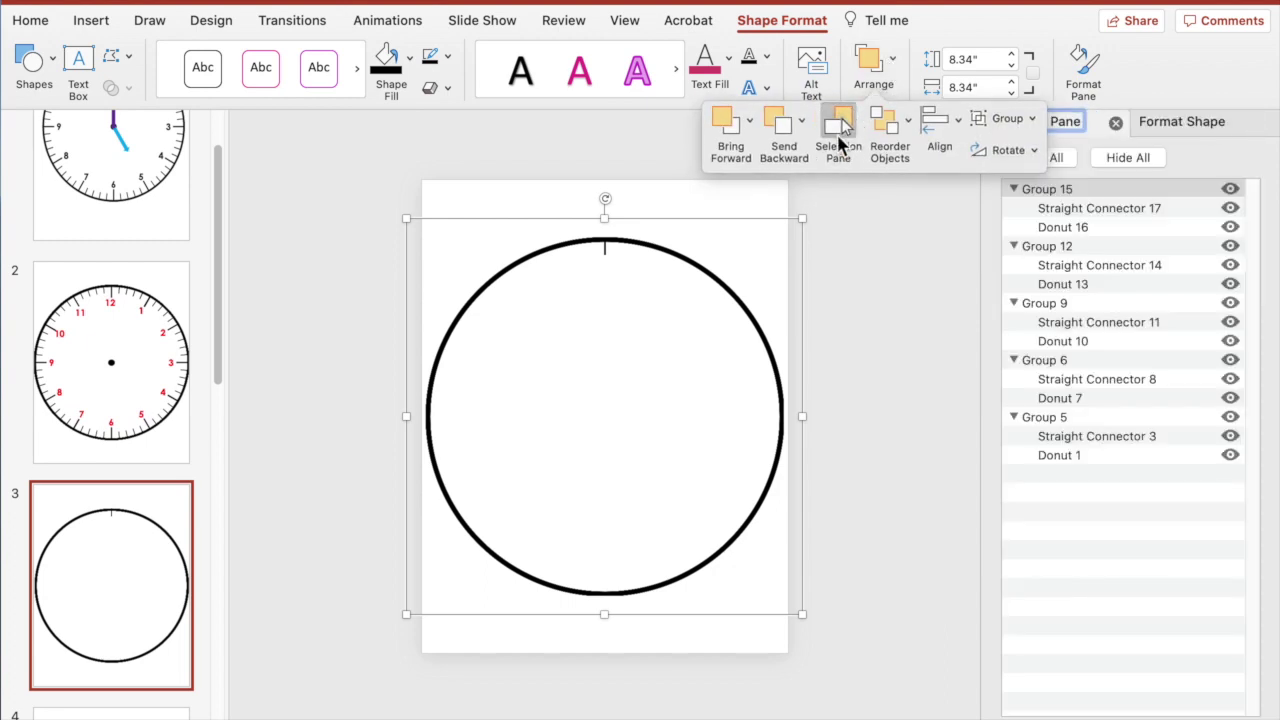
left_click(870, 62)
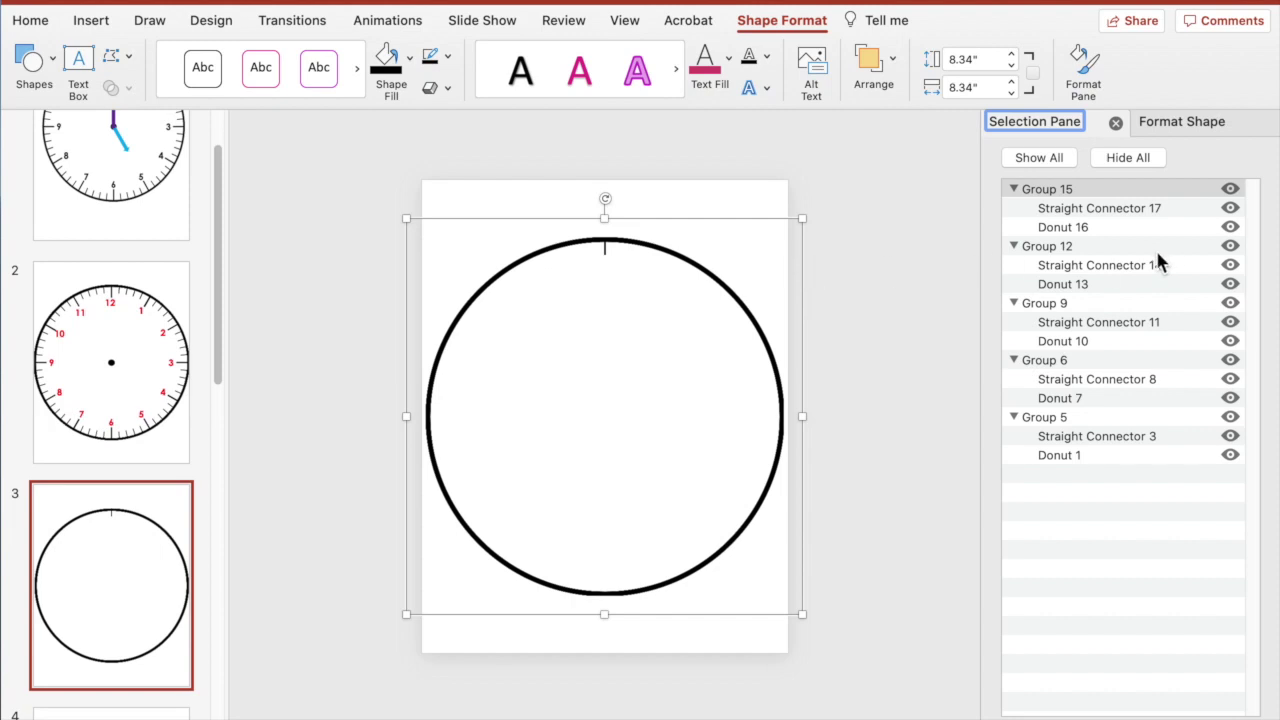
Set the rotation of the topmost group, Group 15, to 6°
left_click(1062, 192)
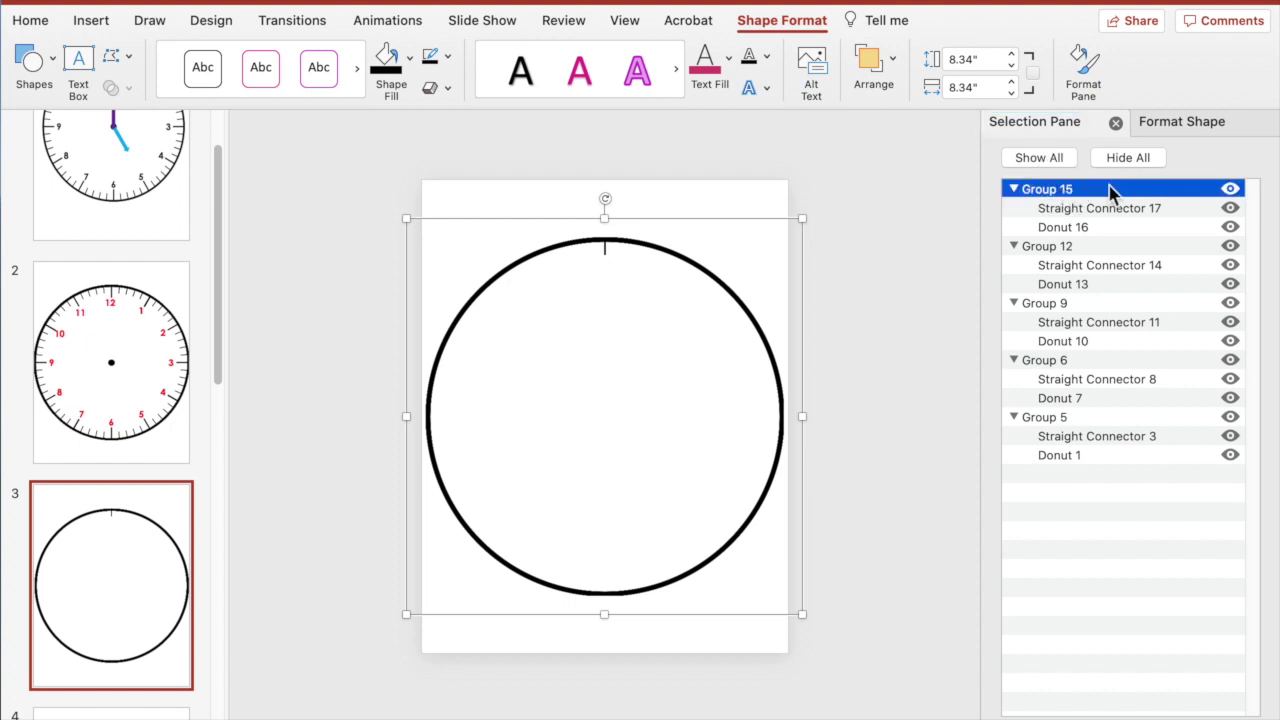
left_click(1194, 124)
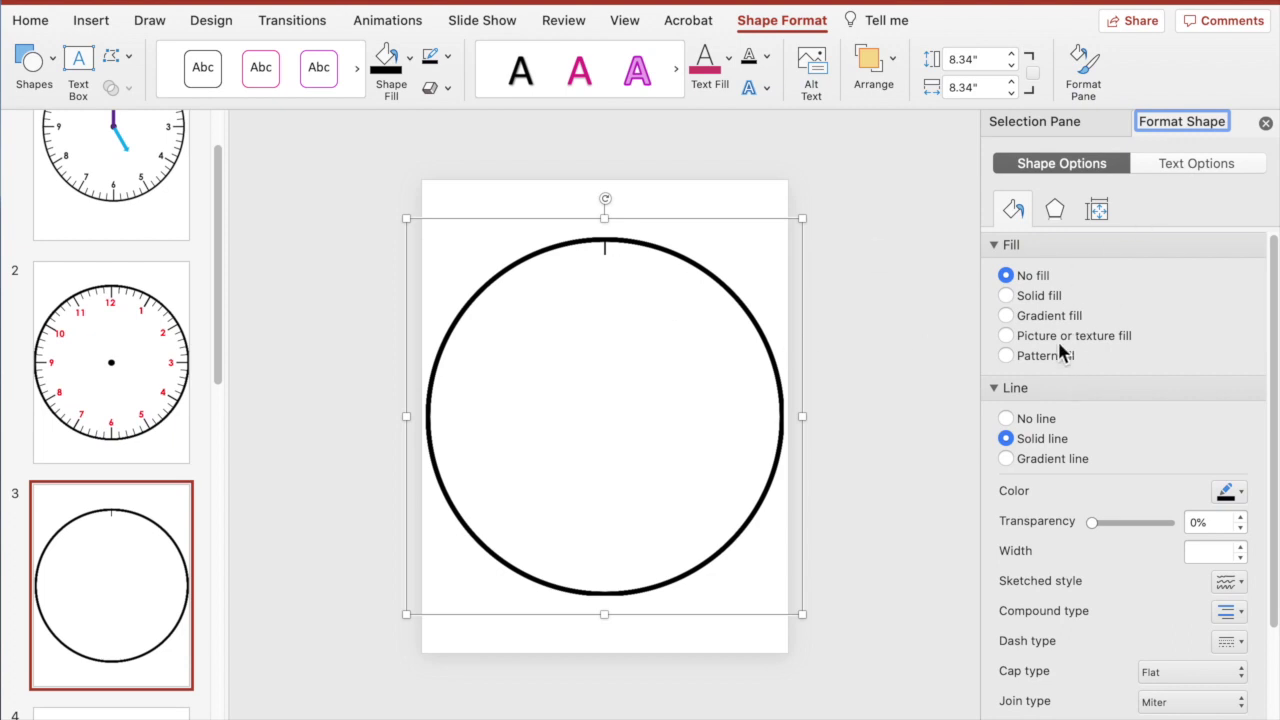
left_click(1099, 212)
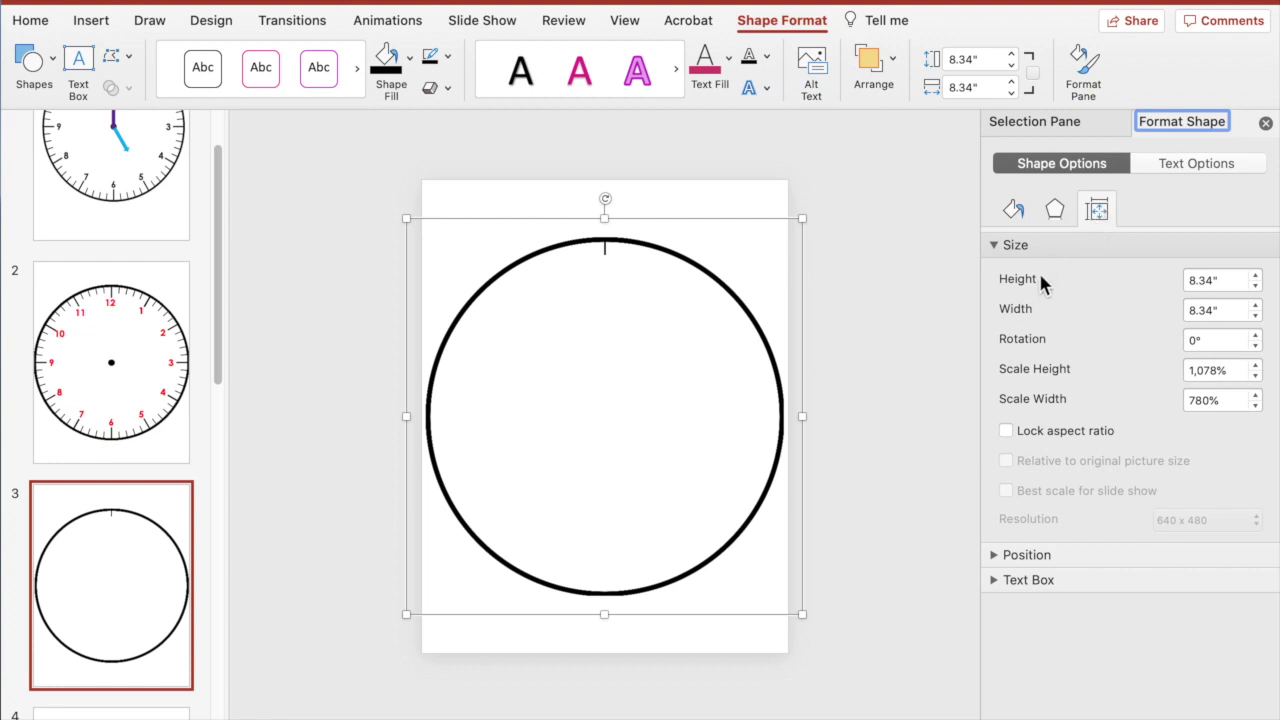
left_click(1194, 340)
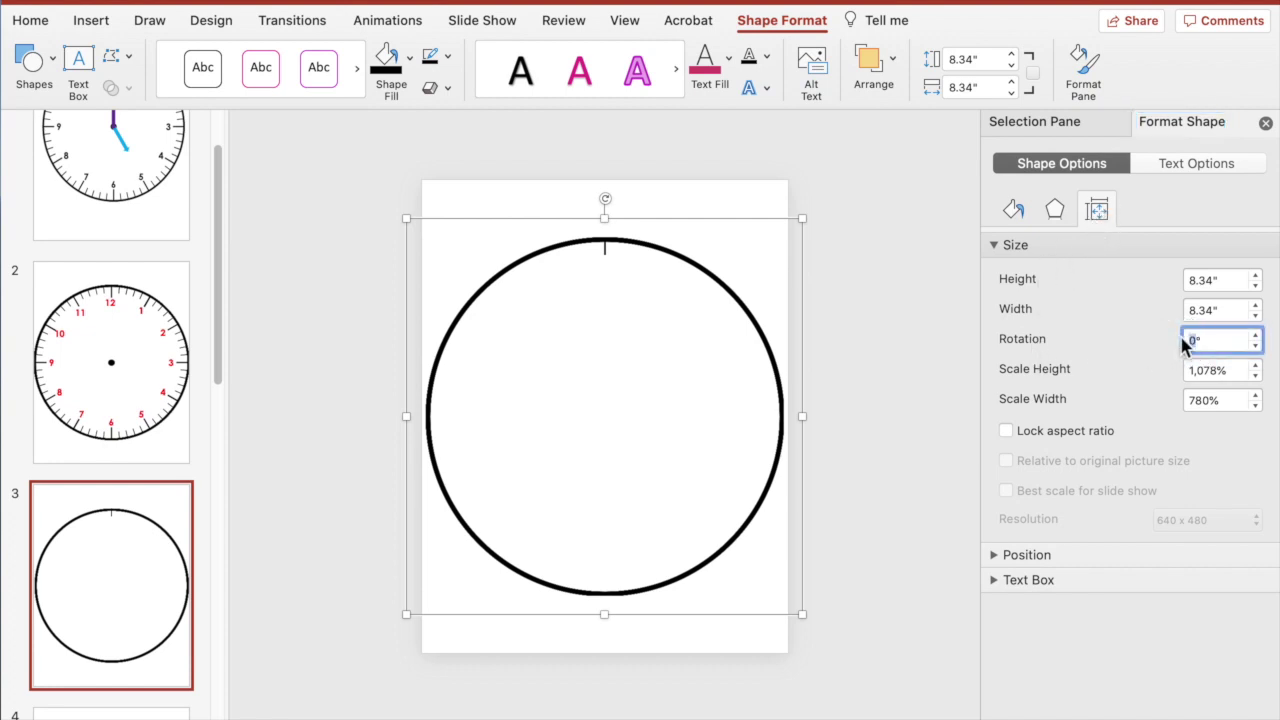
type("6")
key("Return")
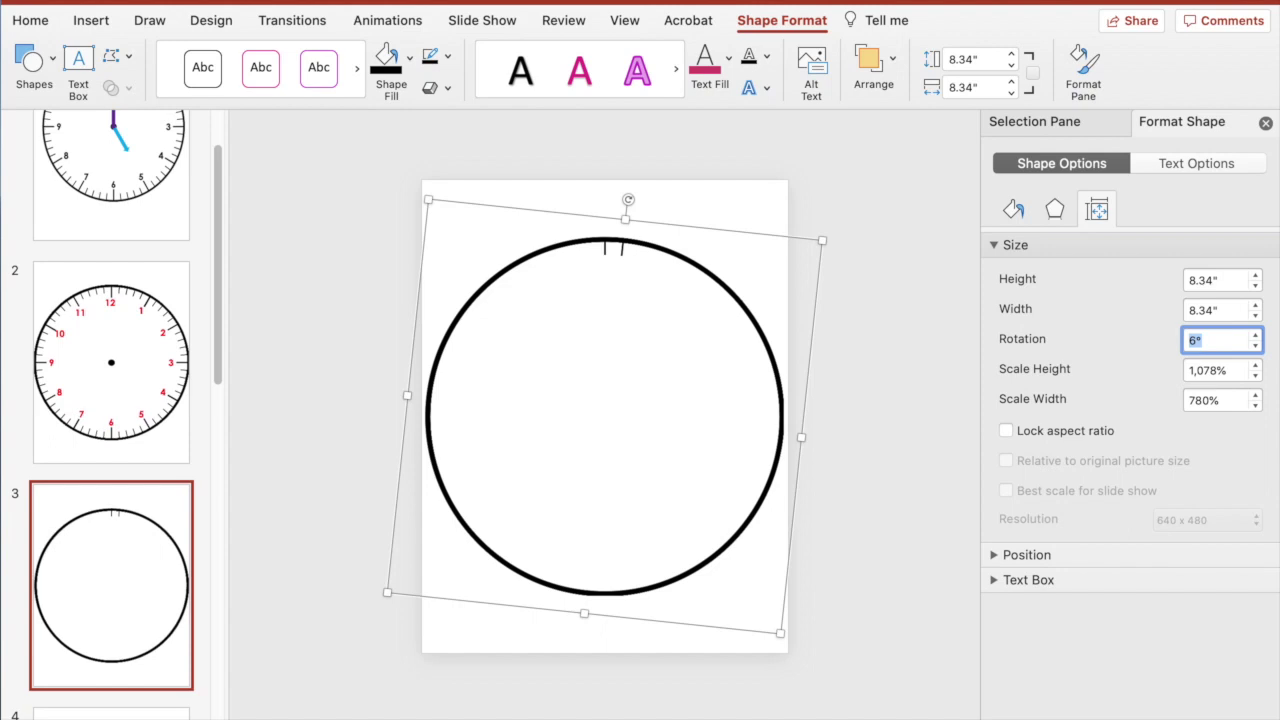
Collapse Group 15 in the object list and set the rotation of Group 12 to 12°
left_click(1060, 123)
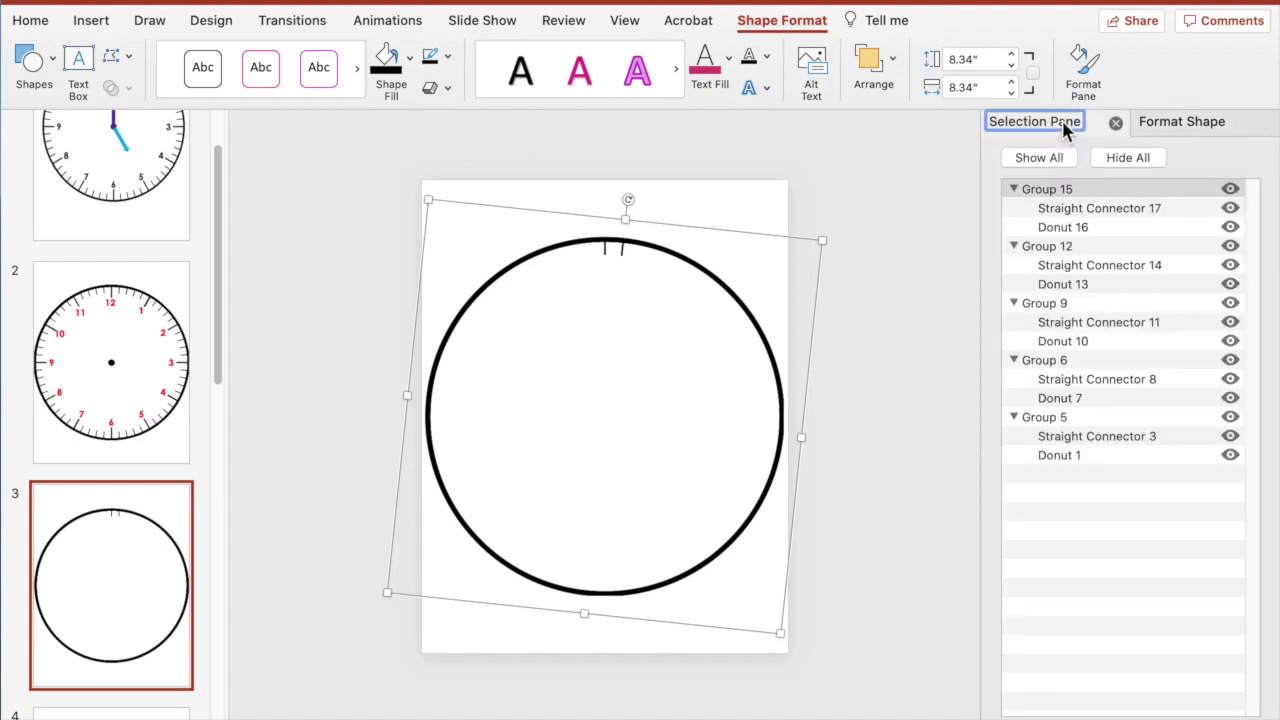
left_click(1014, 189)
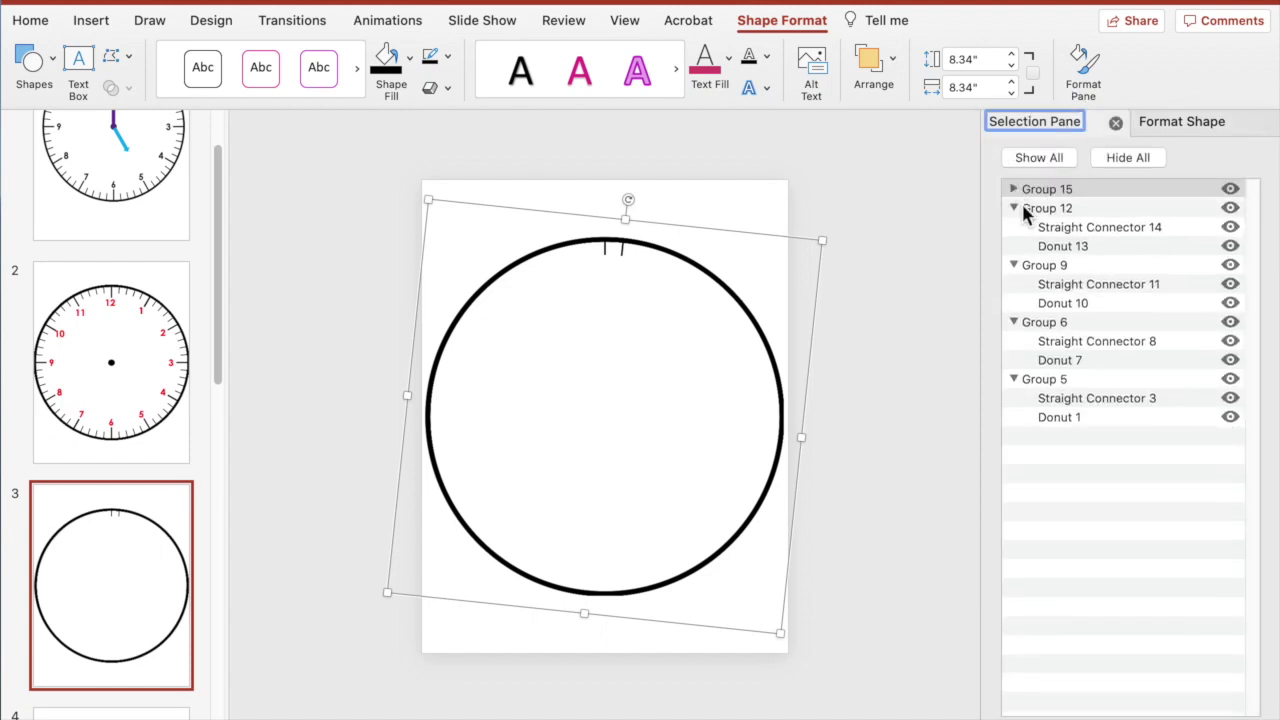
left_click(1040, 209)
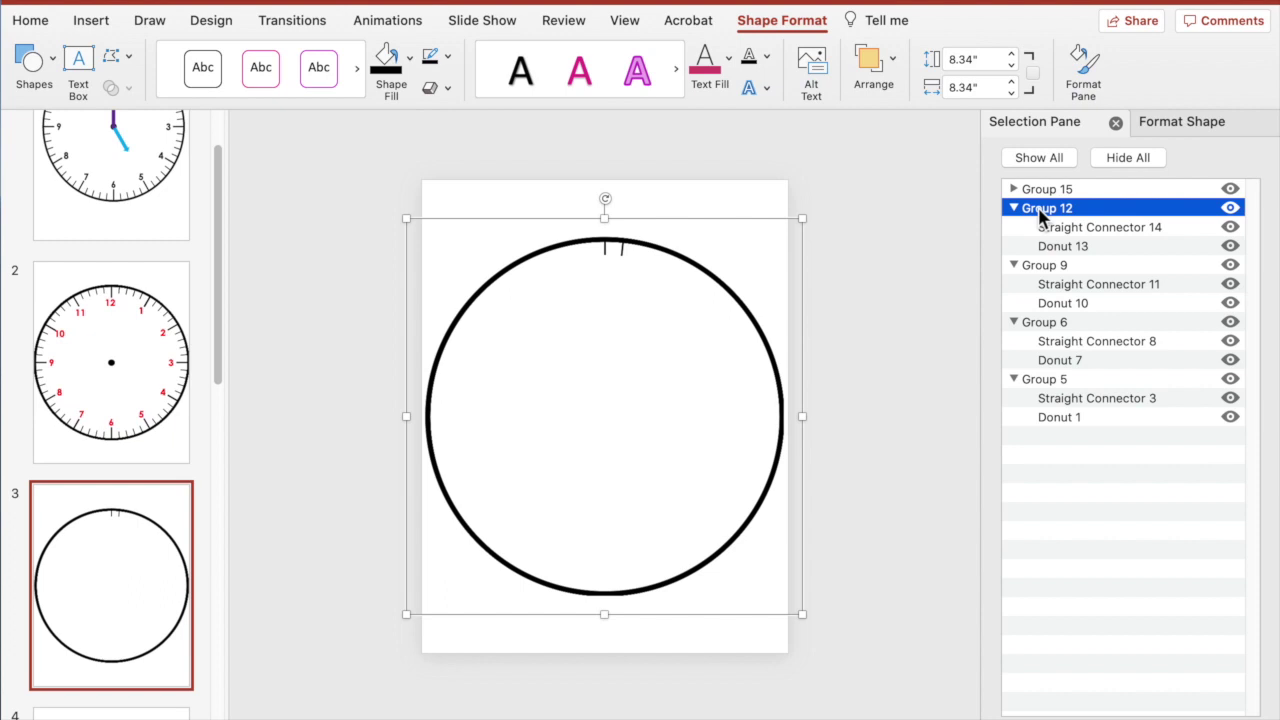
left_click(1160, 125)
left_click(1208, 343)
type("6")
key("Return")
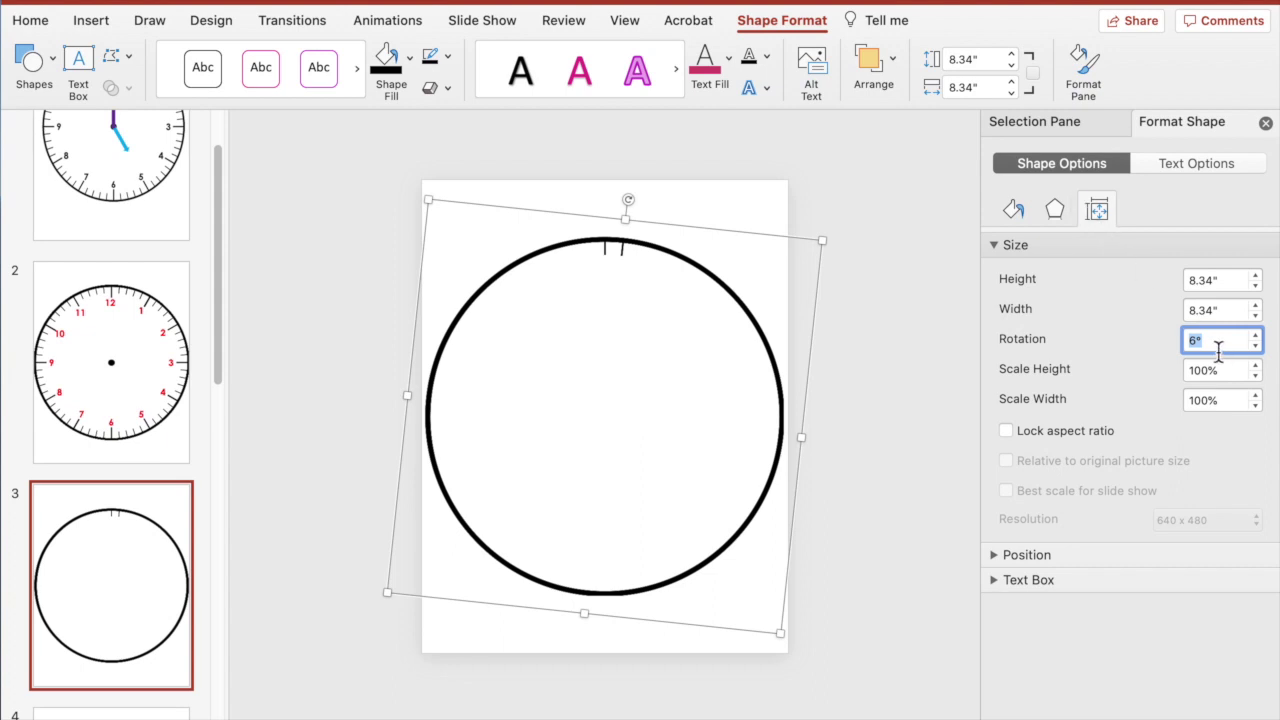
type("12")
key("Return")
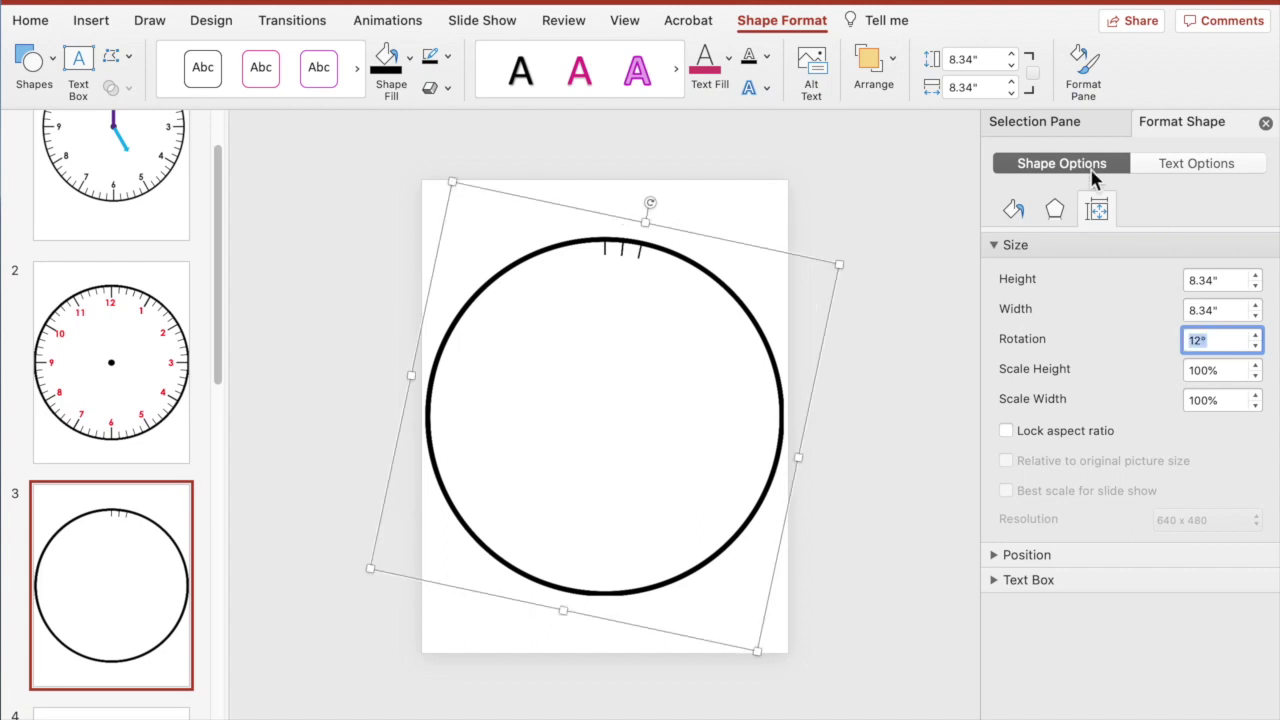
Collapse Group 12 in the object list and set the rotation of Group 9 to 18°
left_click(1050, 122)
left_click(1014, 208)
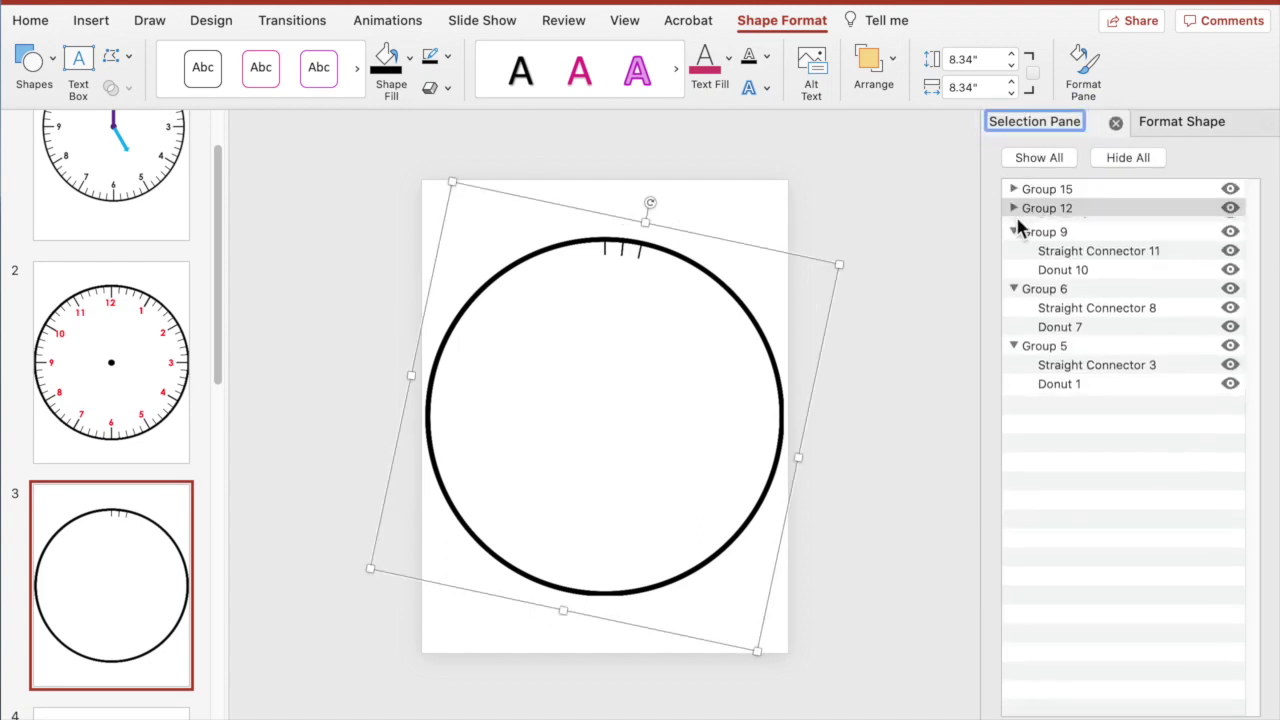
left_click(1062, 246)
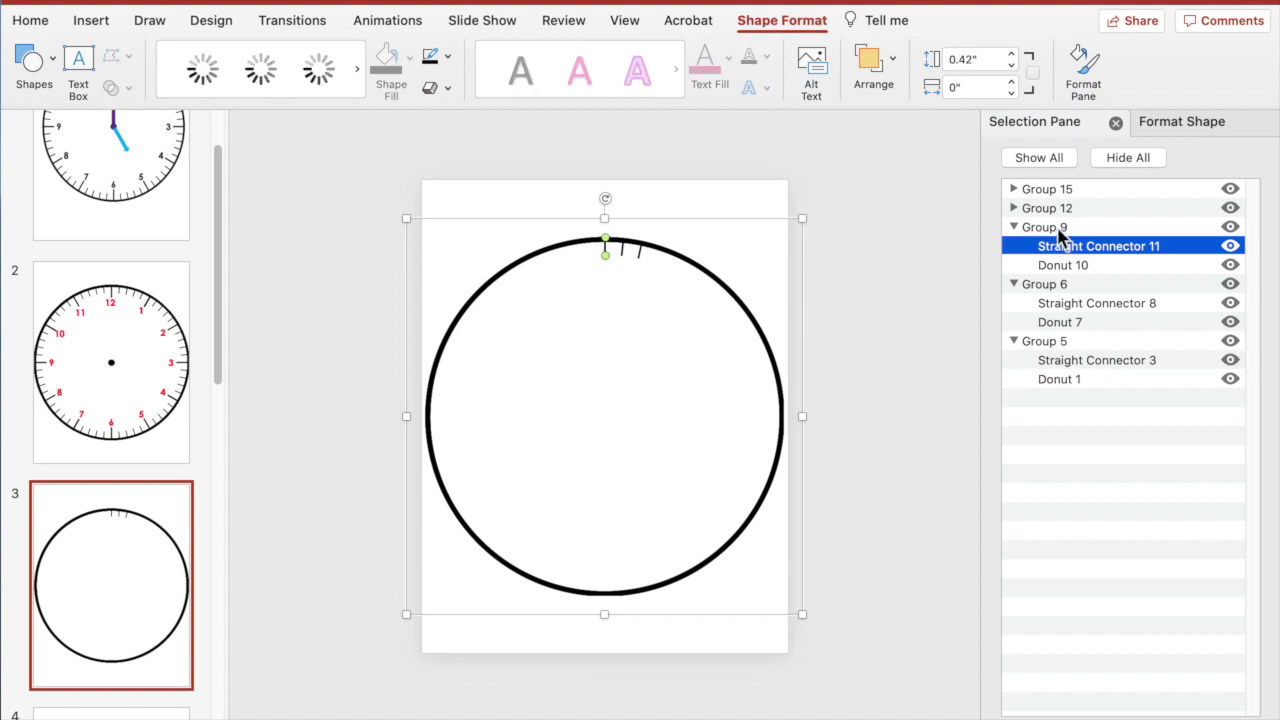
left_click(1060, 230)
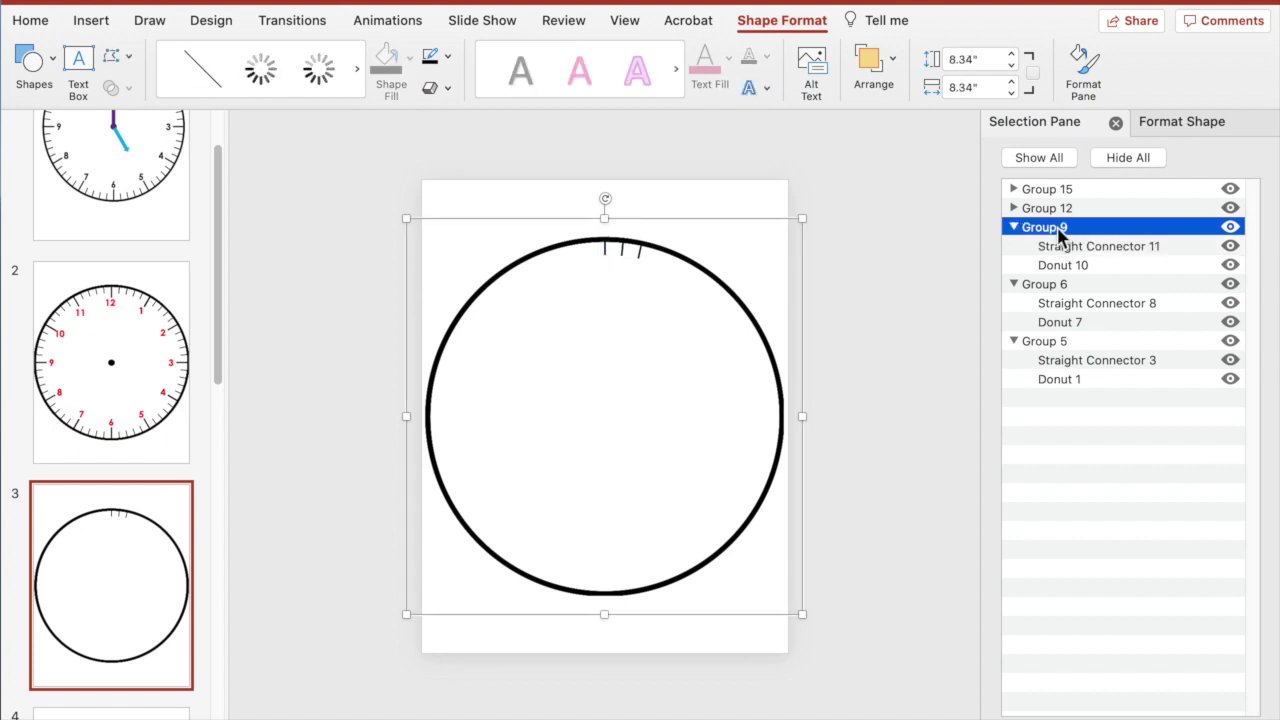
left_click(1180, 130)
left_click(1213, 340)
type("18")
key("Return")
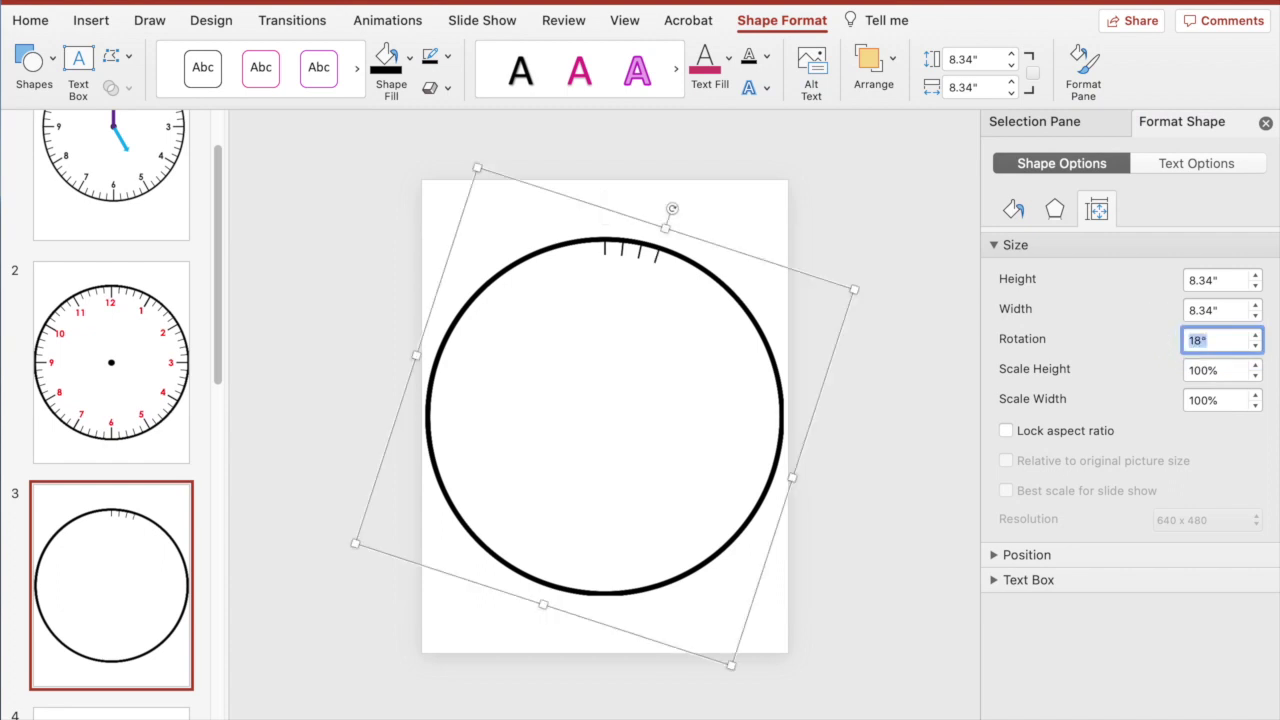
Collapse Group 9 in the object list and set the rotation of Group 6 to 24°
left_click(1035, 122)
left_click(1016, 232)
key("super+v")
left_click(1163, 122)
type("24")
key("Return")
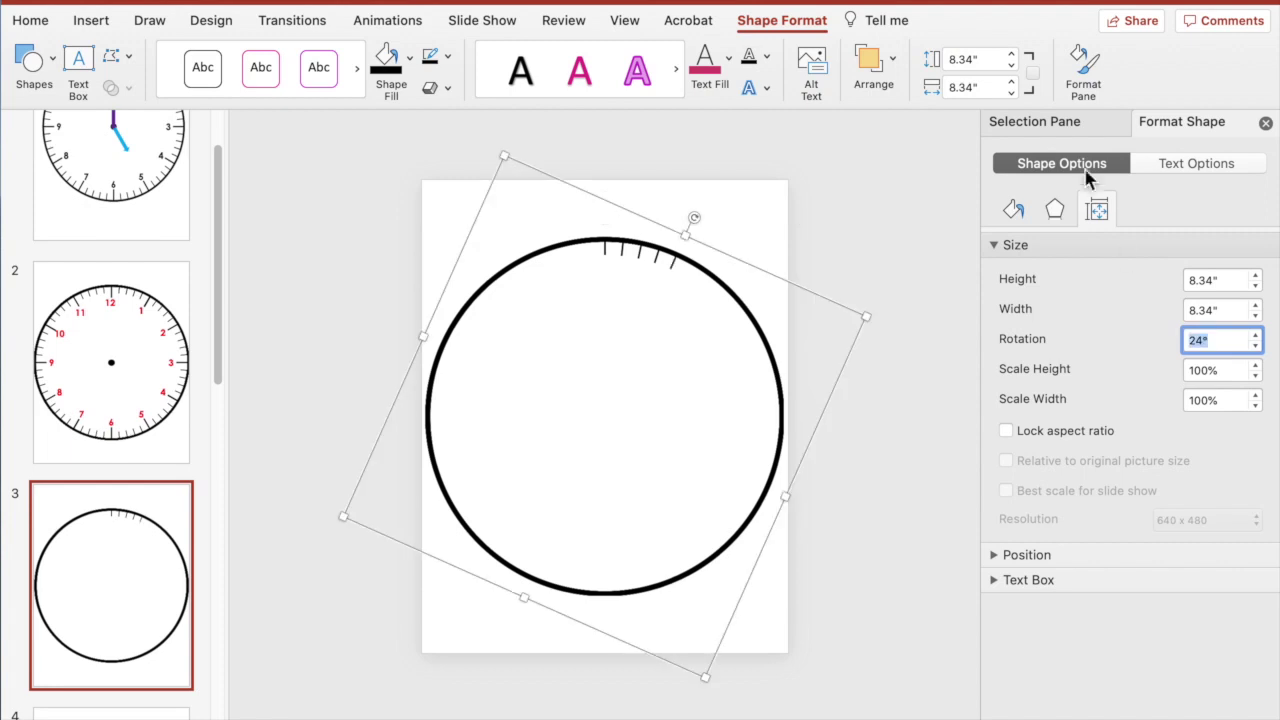
Collapse Group 6 in the object list and set the rotation of Group 5 to 30°
left_click(1035, 121)
left_click(1014, 246)
left_click(1036, 265)
left_click(1182, 121)
type("30")
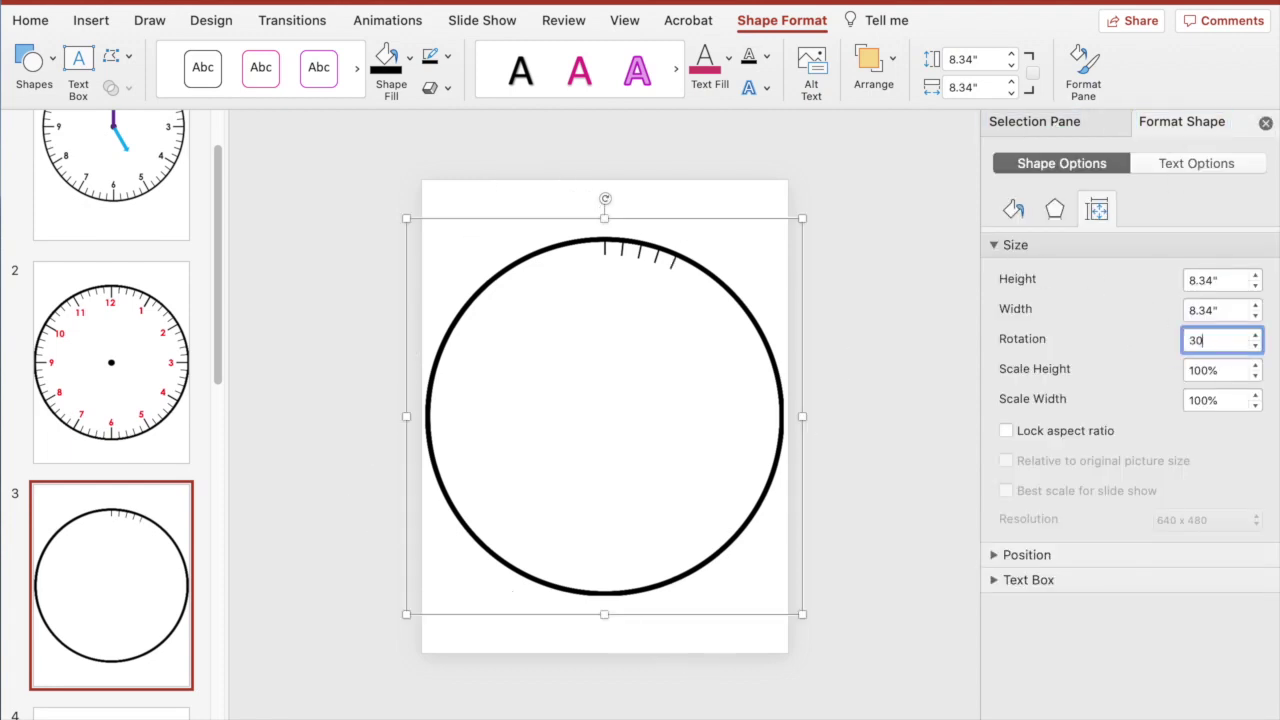
key("Return")
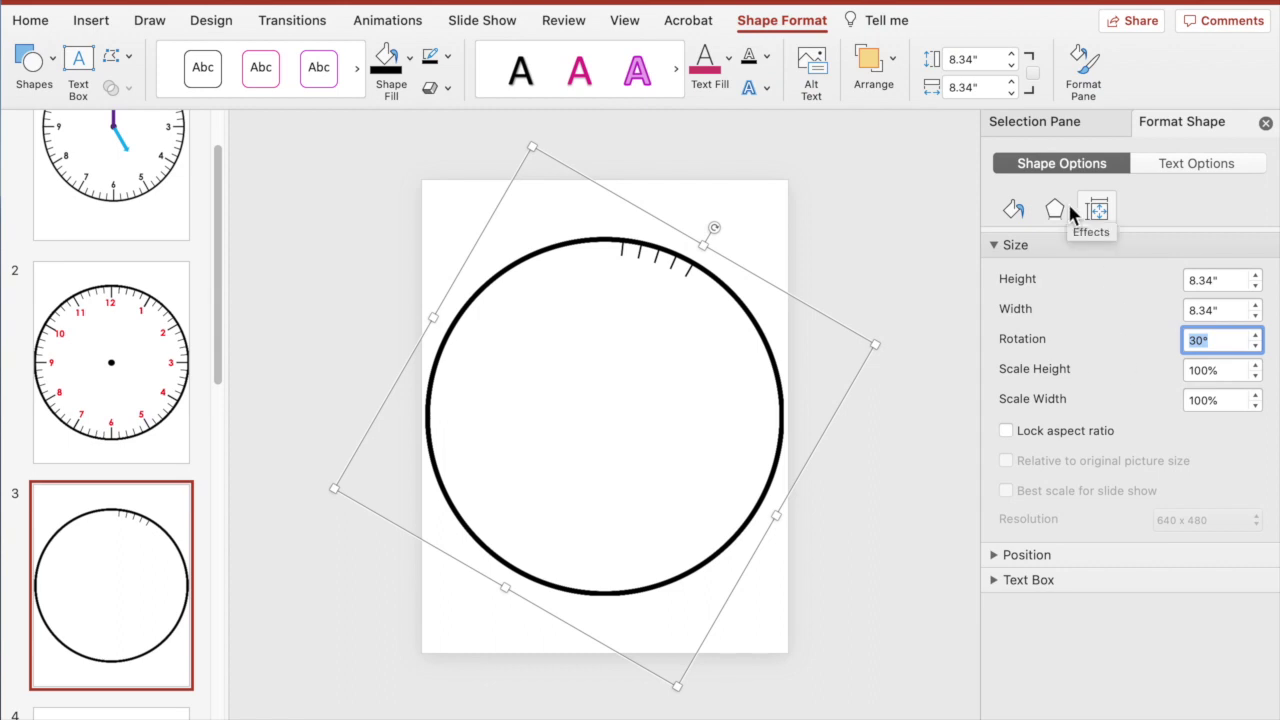
Collapse Group 5 in the object list and clear the selection on the slide
left_click(1032, 124)
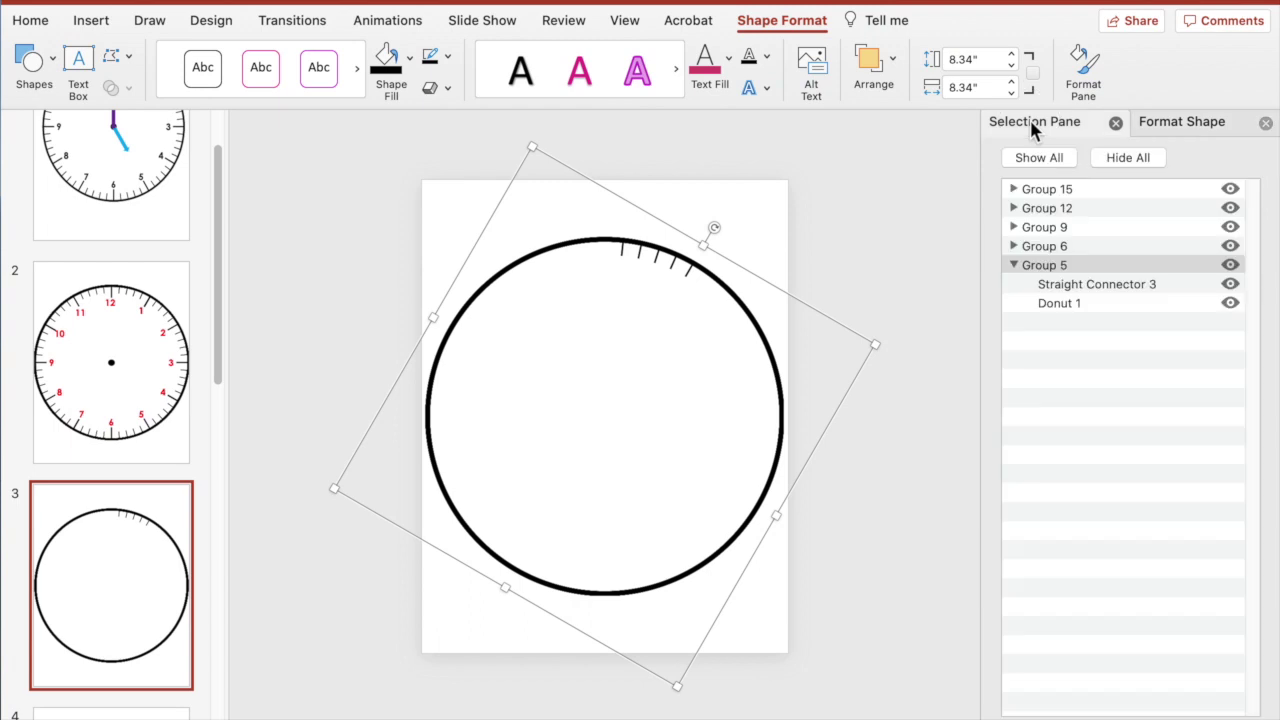
left_click(1014, 265)
left_click(833, 197)
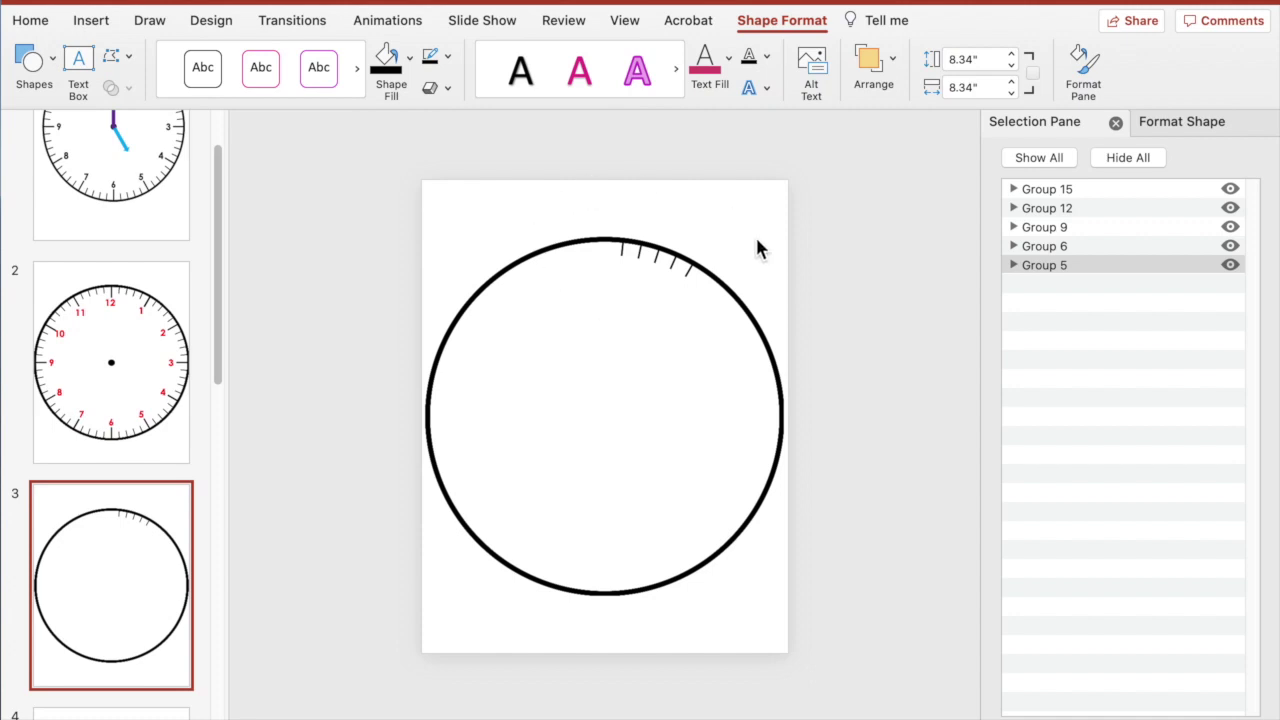
Lengthen the 30° tick inward so that the line spans about 0.69" in height and 0.4" in width
left_click(690, 282)
left_click(690, 282)
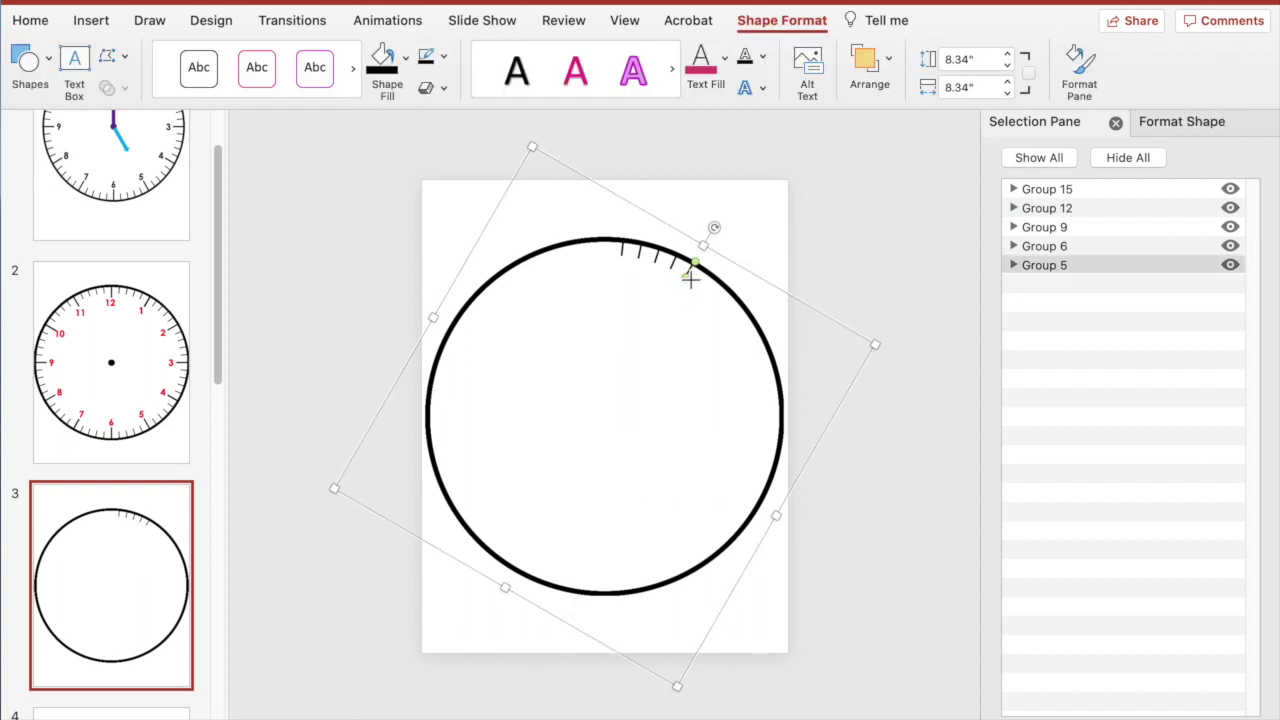
double_click(690, 282)
left_click_drag(683, 292, 677, 291)
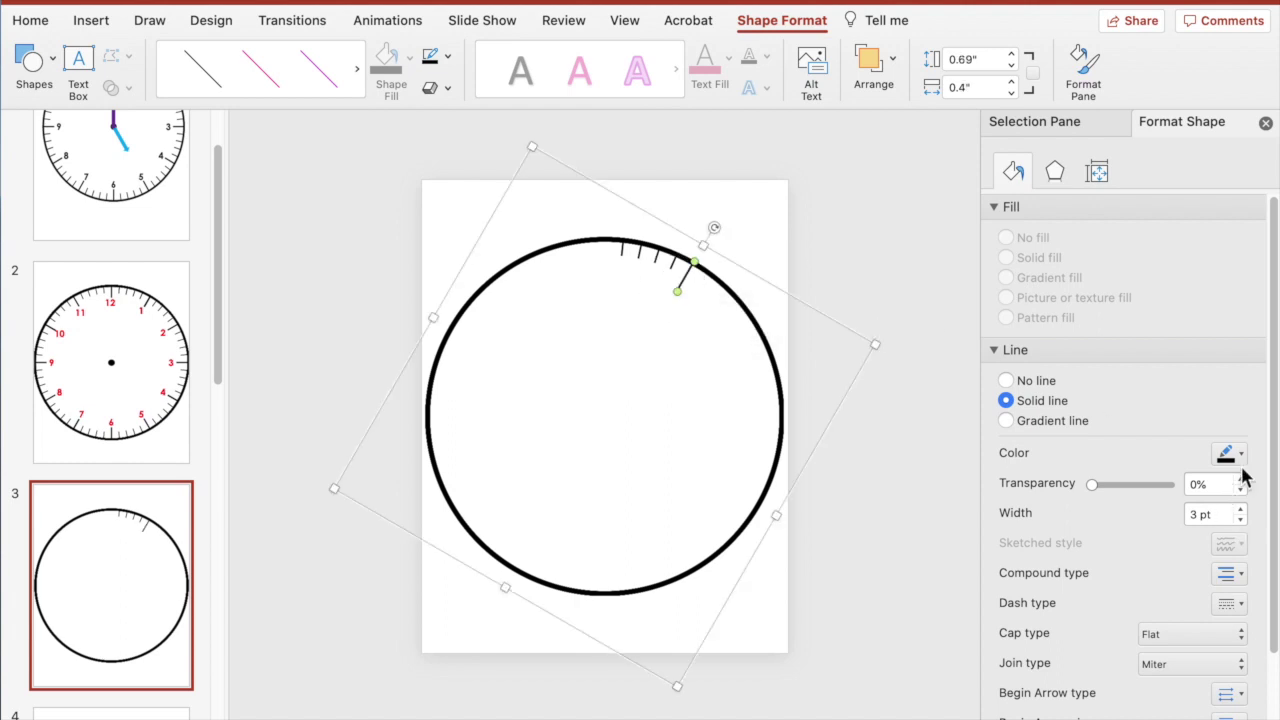
Set the line width of the lengthened 30° tick to 5 pt
left_click(1241, 509)
left_click(1241, 509)
left_click(1241, 509)
left_click(1241, 509)
left_click(1241, 509)
left_click(1241, 509)
left_click(1241, 509)
left_click(1241, 509)
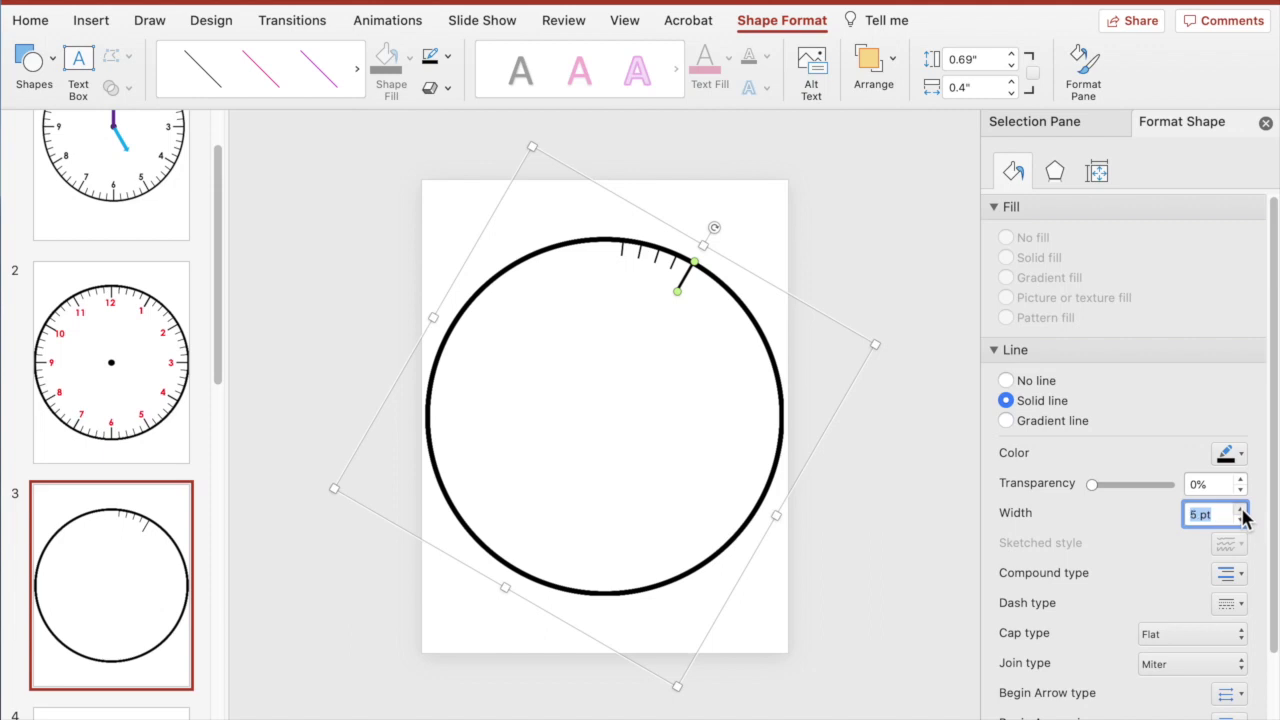
left_click(679, 325)
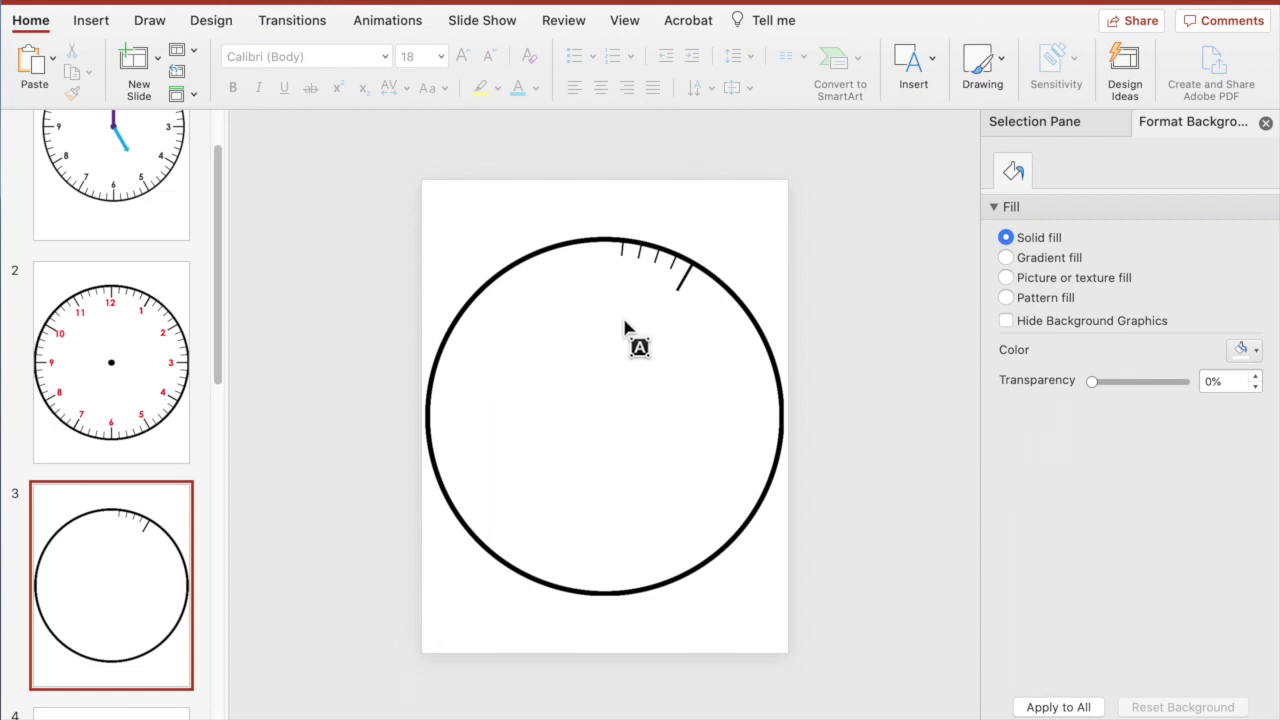
Add a small text box beside the slide containing a centered "1"
left_click_drag(872, 282, 914, 327)
type("1")
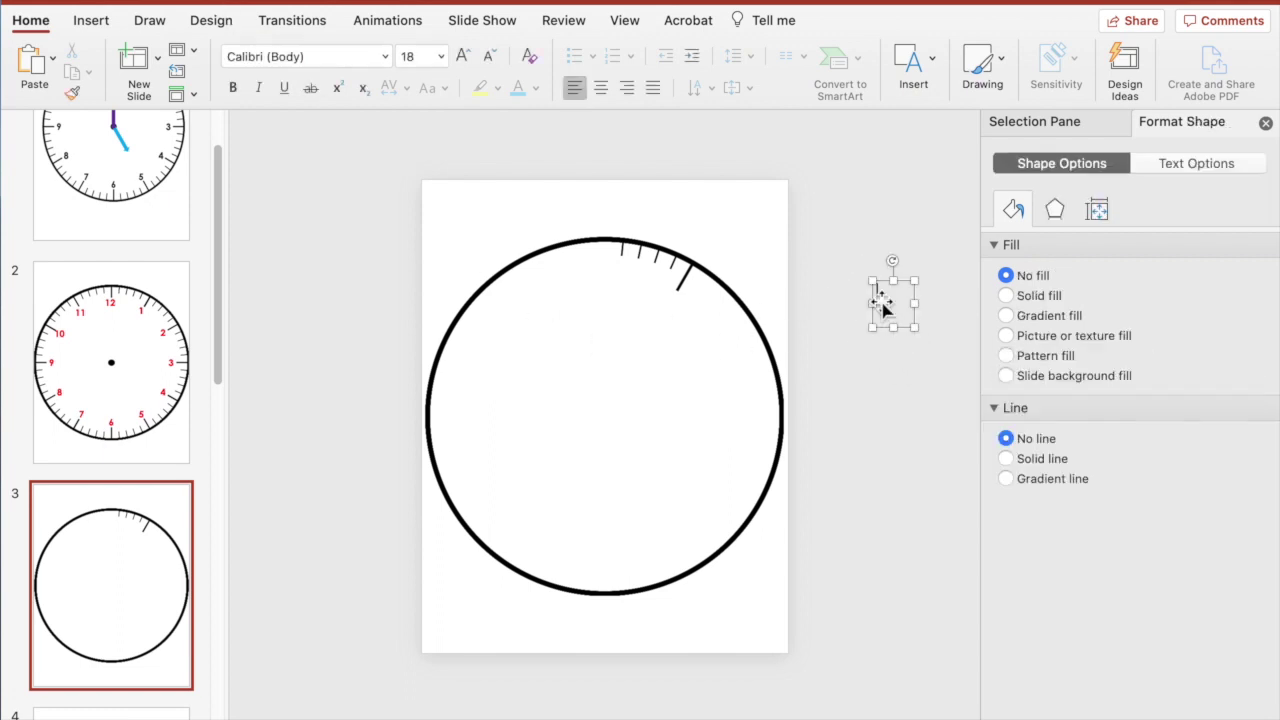
left_click(601, 88)
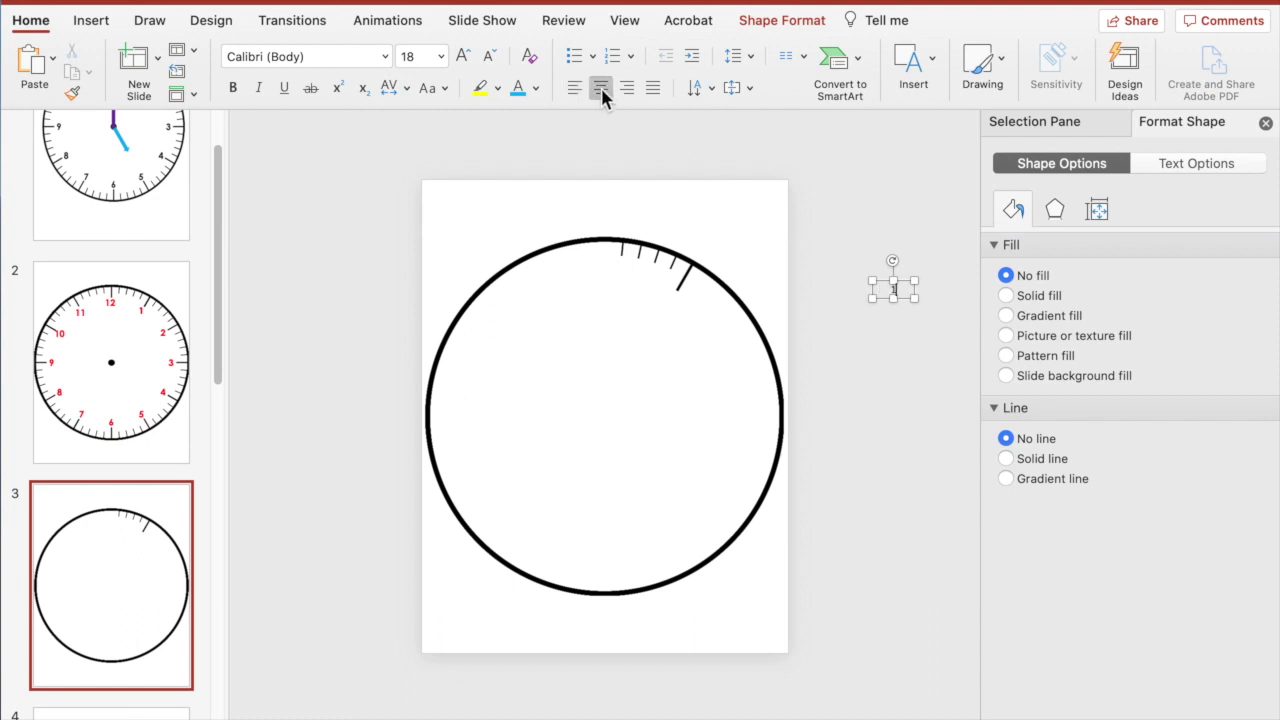
Format the 1 in Century Gothic Bold at 40 pt and place it just inside the long 30° tick
left_click(385, 56)
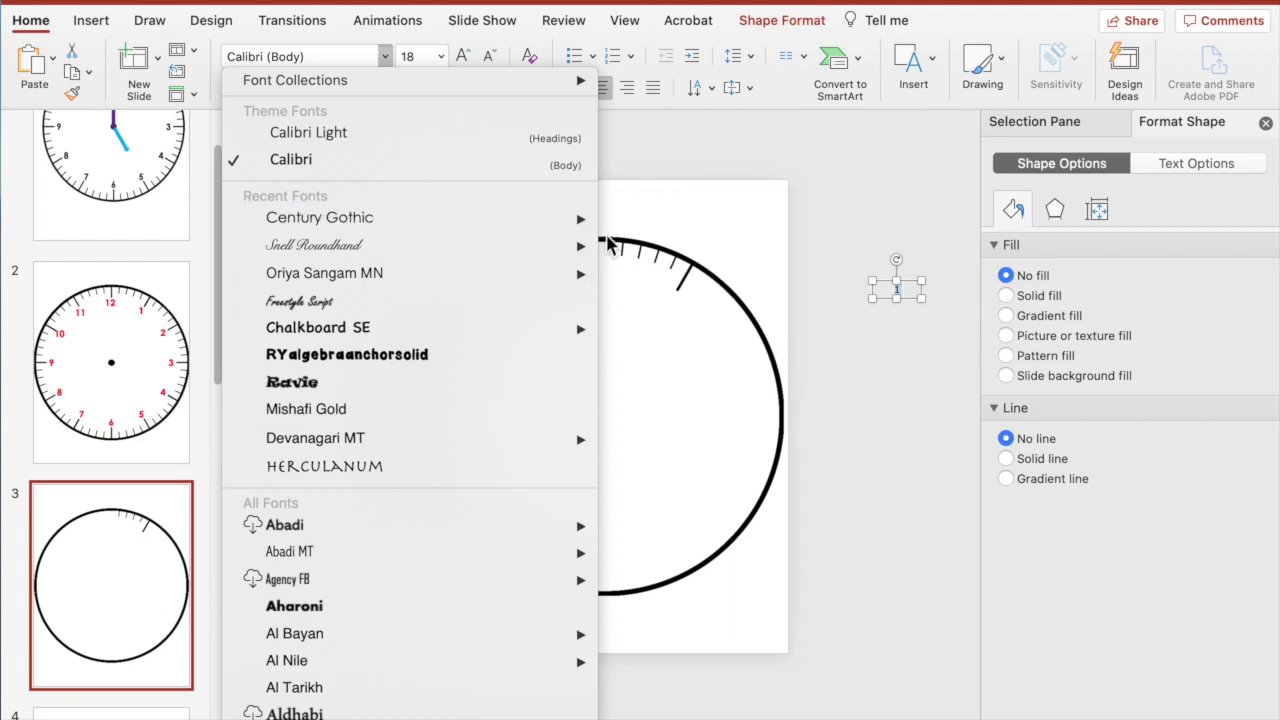
mouse_move(578, 224)
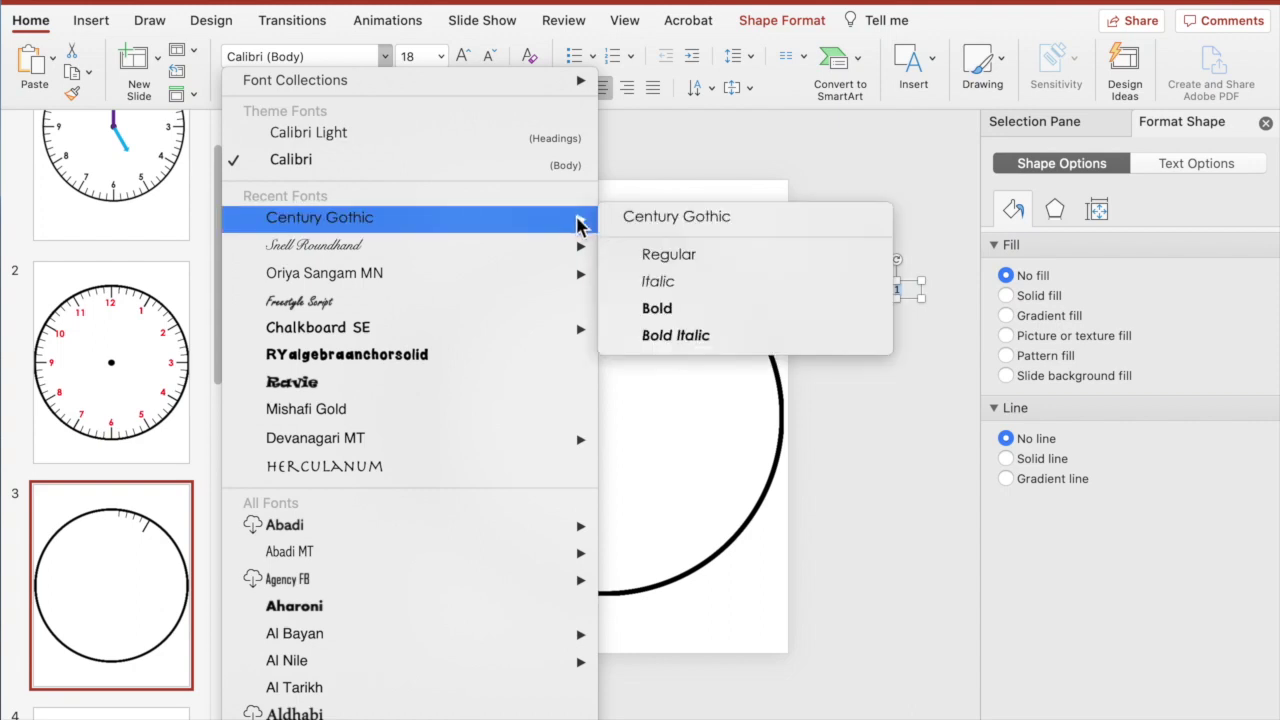
left_click(640, 308)
left_click(463, 57)
left_click(463, 57)
left_click(463, 57)
left_click(463, 57)
left_click(463, 57)
left_click(463, 57)
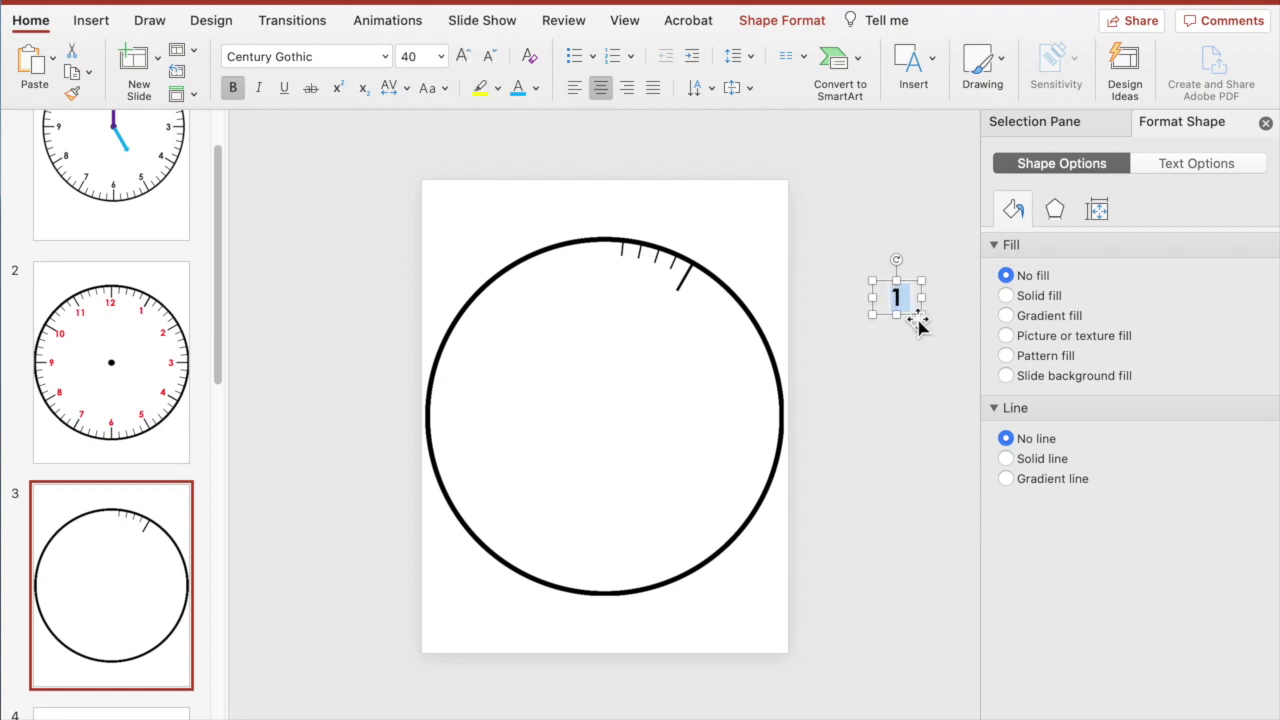
left_click_drag(902, 304, 684, 320)
Group the number 1 with all five tick groups on the slide
left_click(820, 258)
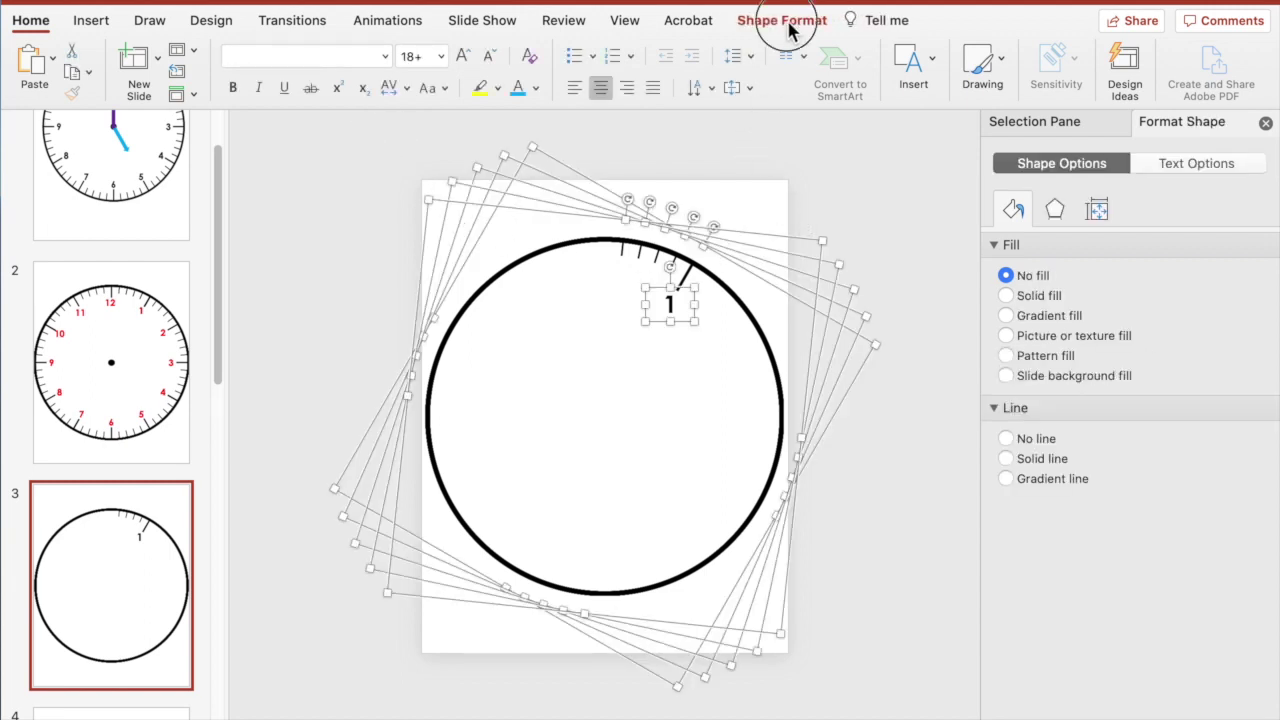
left_click(782, 20)
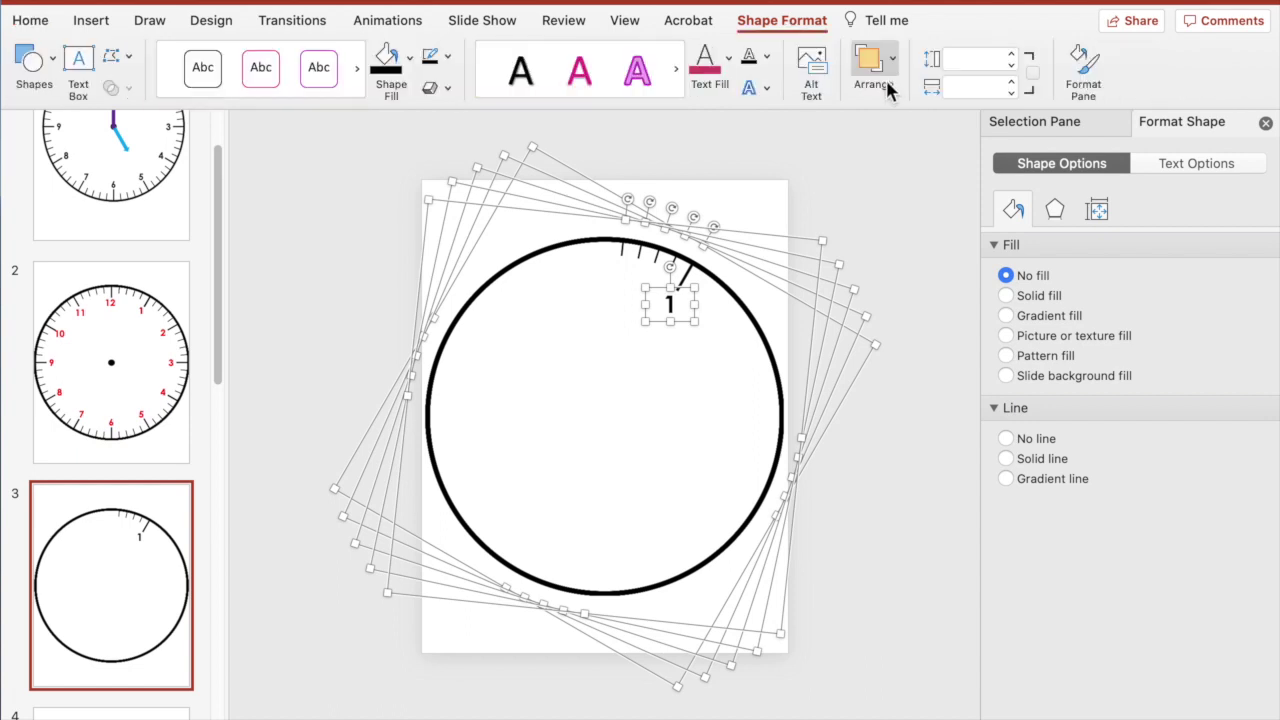
left_click(889, 66)
left_click(1000, 118)
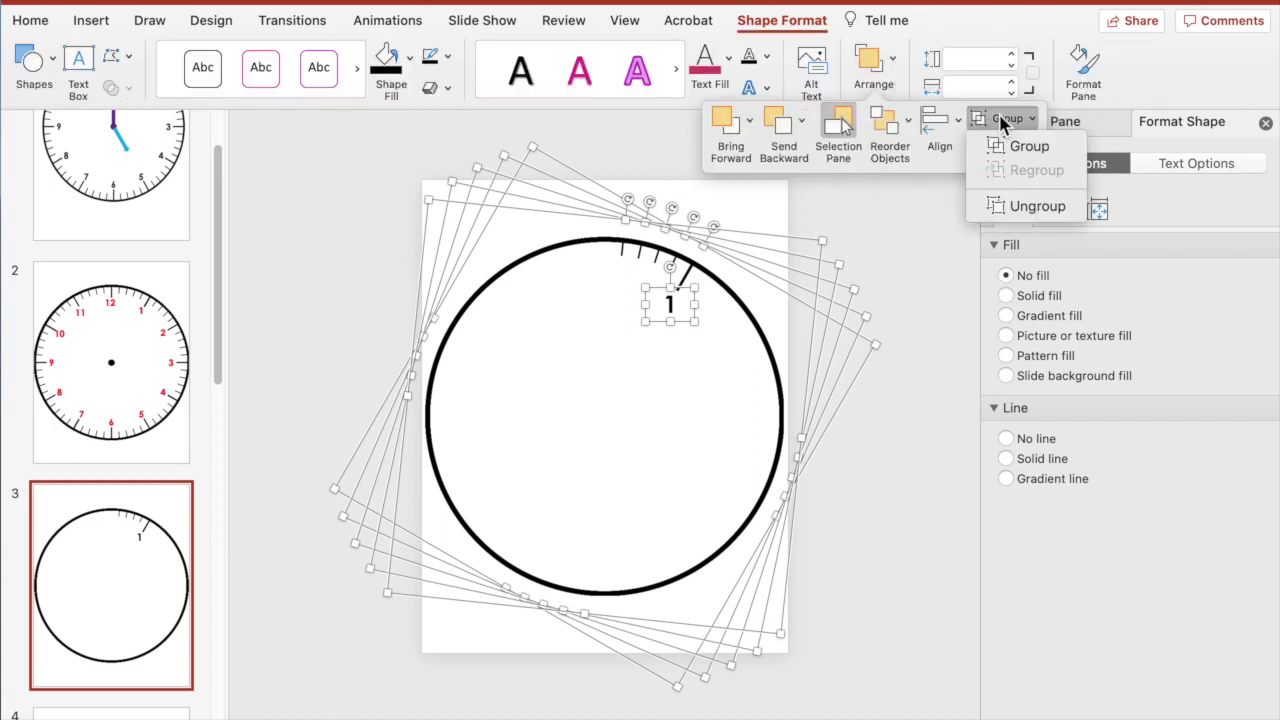
left_click(1012, 146)
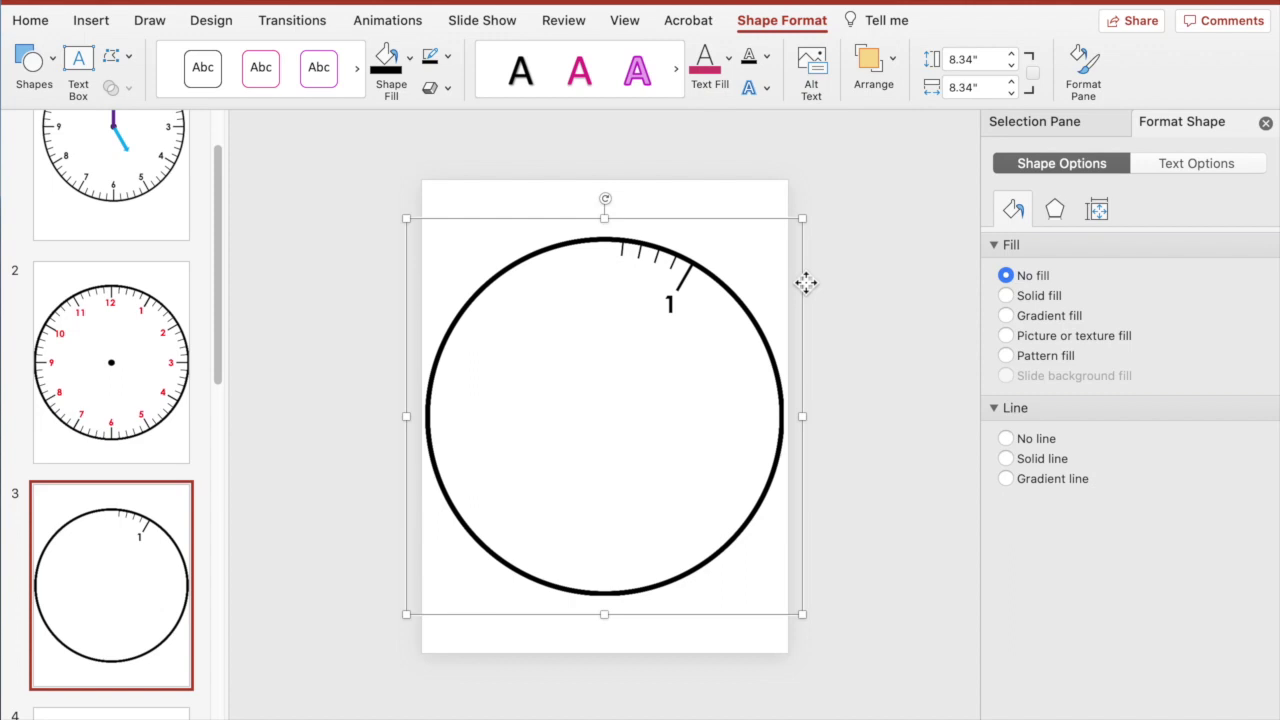
Paste 11 copies of the grouped clock section onto the slide
key("super+v")
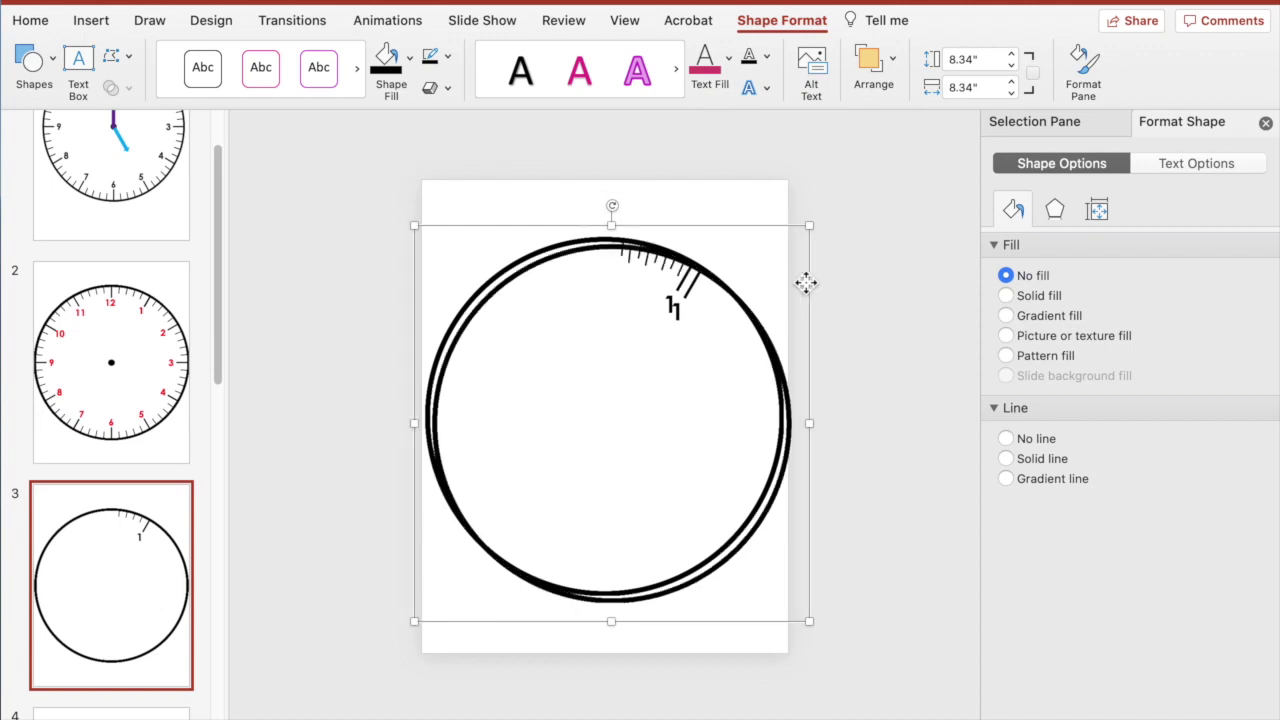
key("super+v")
key("super+v")
key("super+v")
key("super+v")
key("super+v")
key("super+v")
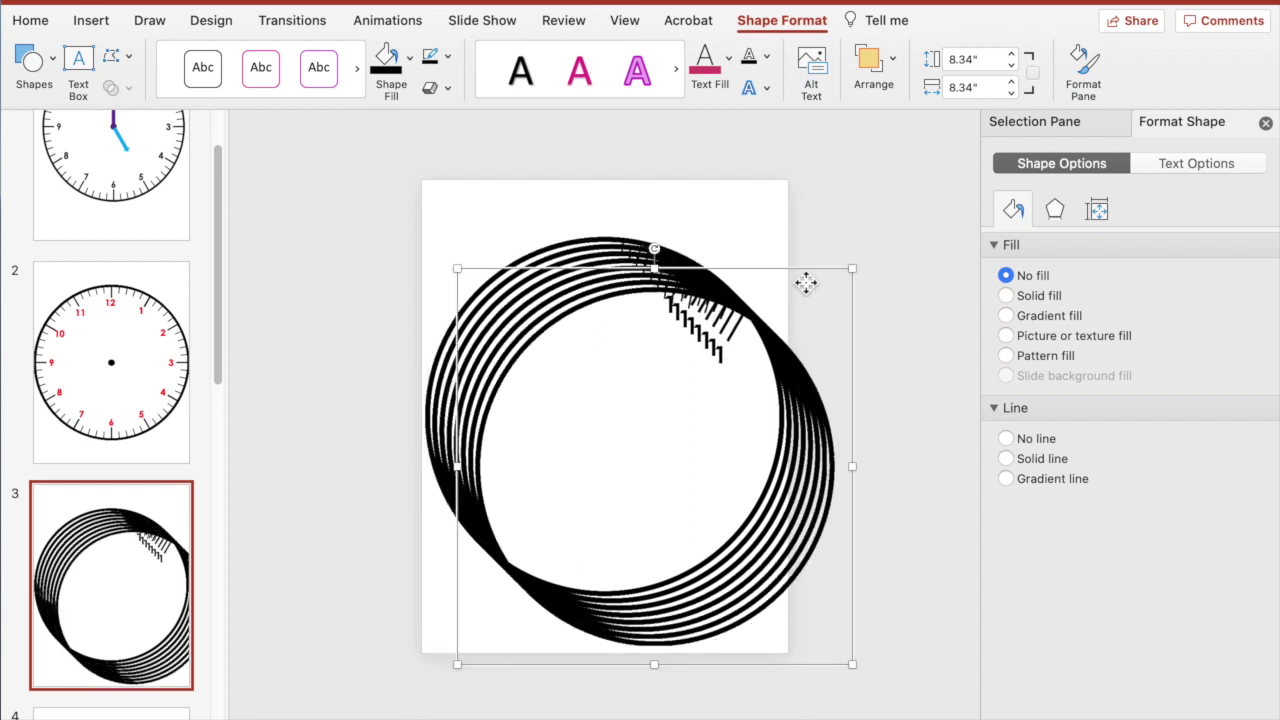
key("super+v")
left_click(869, 228)
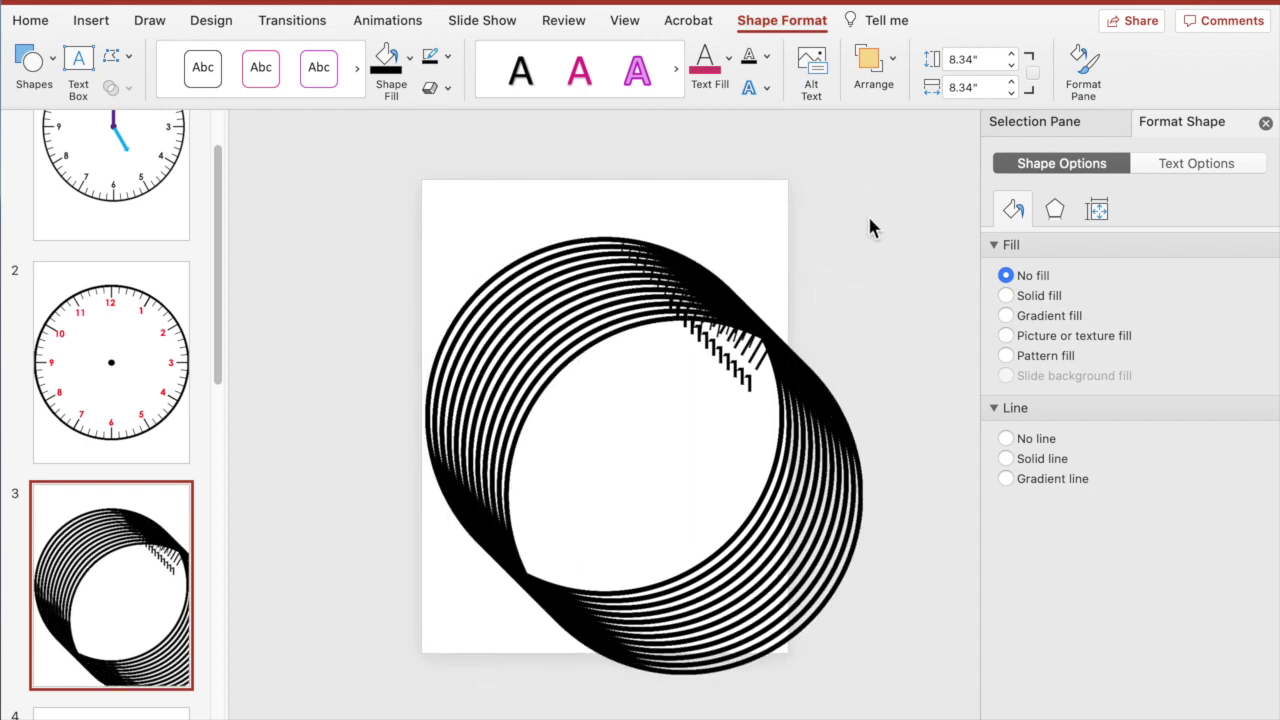
Align all the clock section groups to the vertical middle and horizontal center of the slide
left_click(510, 195)
key("super+a")
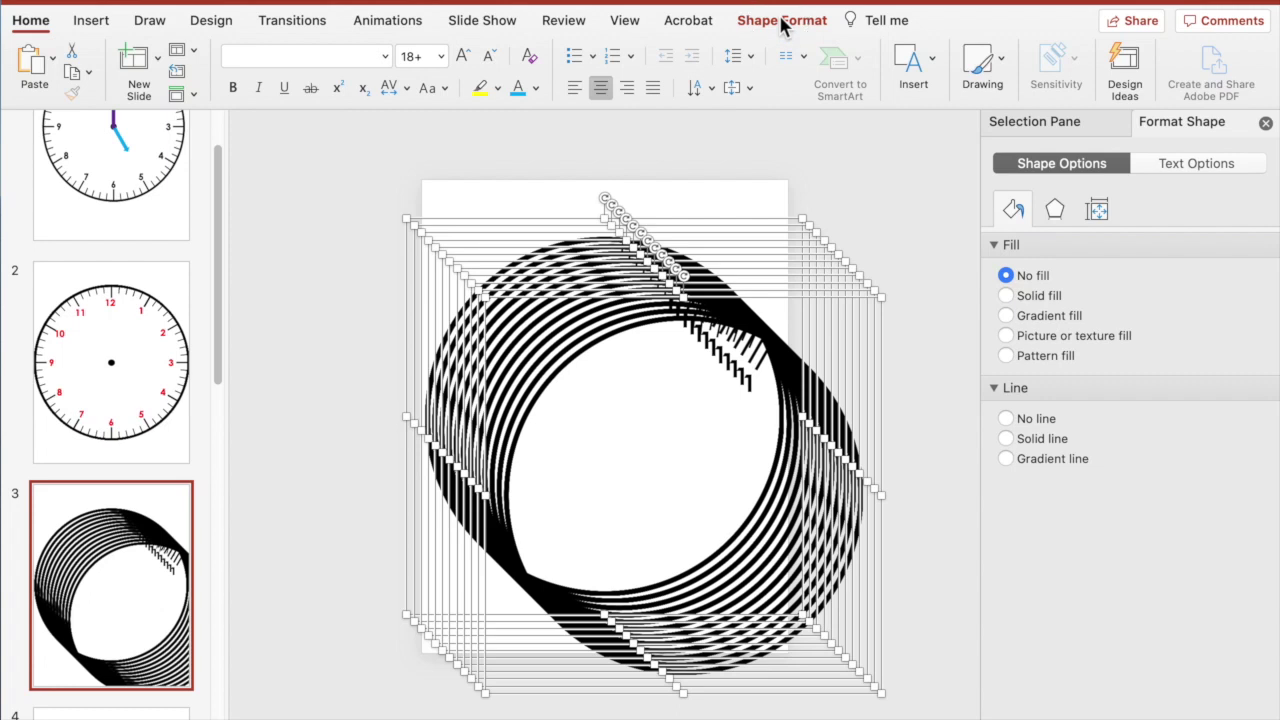
left_click(783, 22)
left_click(887, 62)
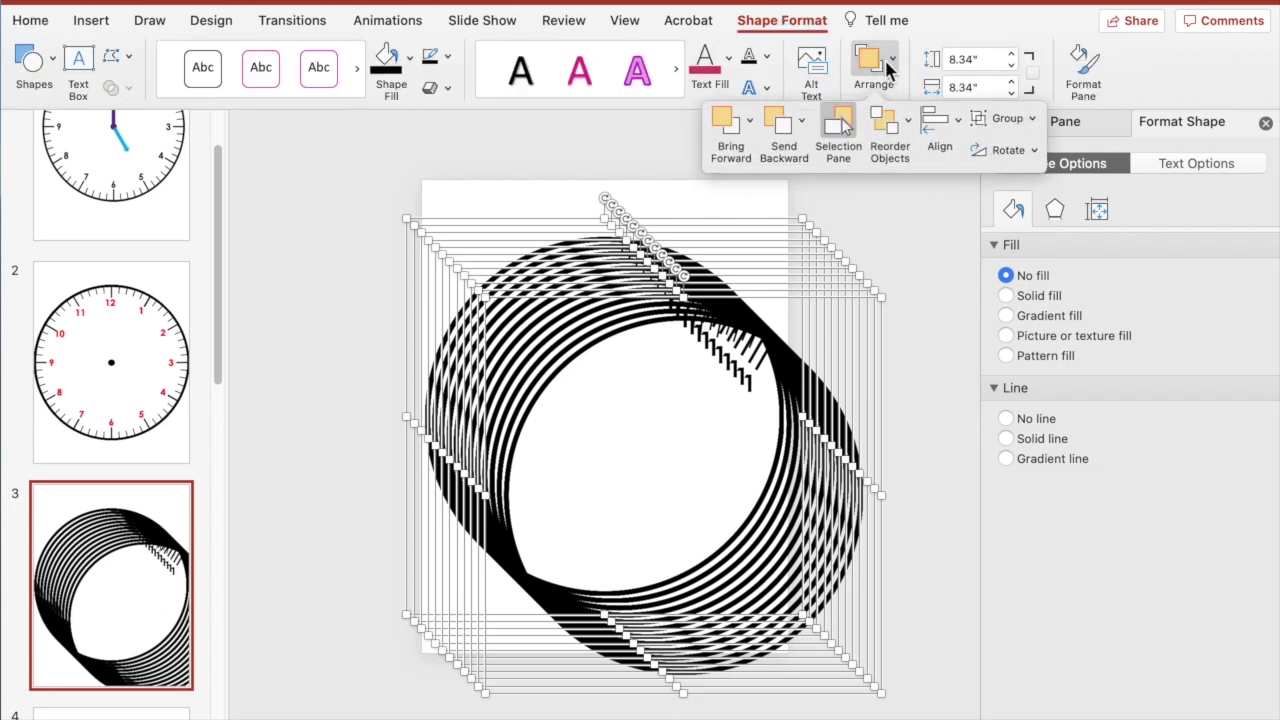
left_click(935, 122)
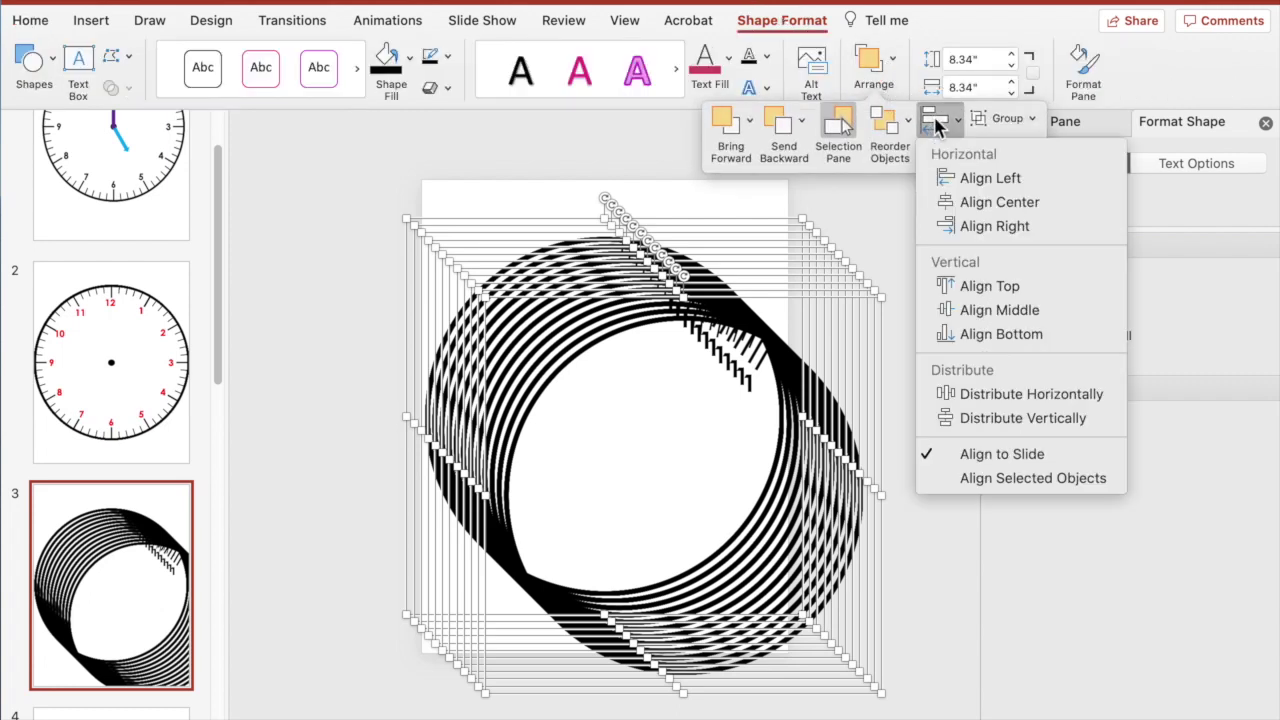
left_click(990, 312)
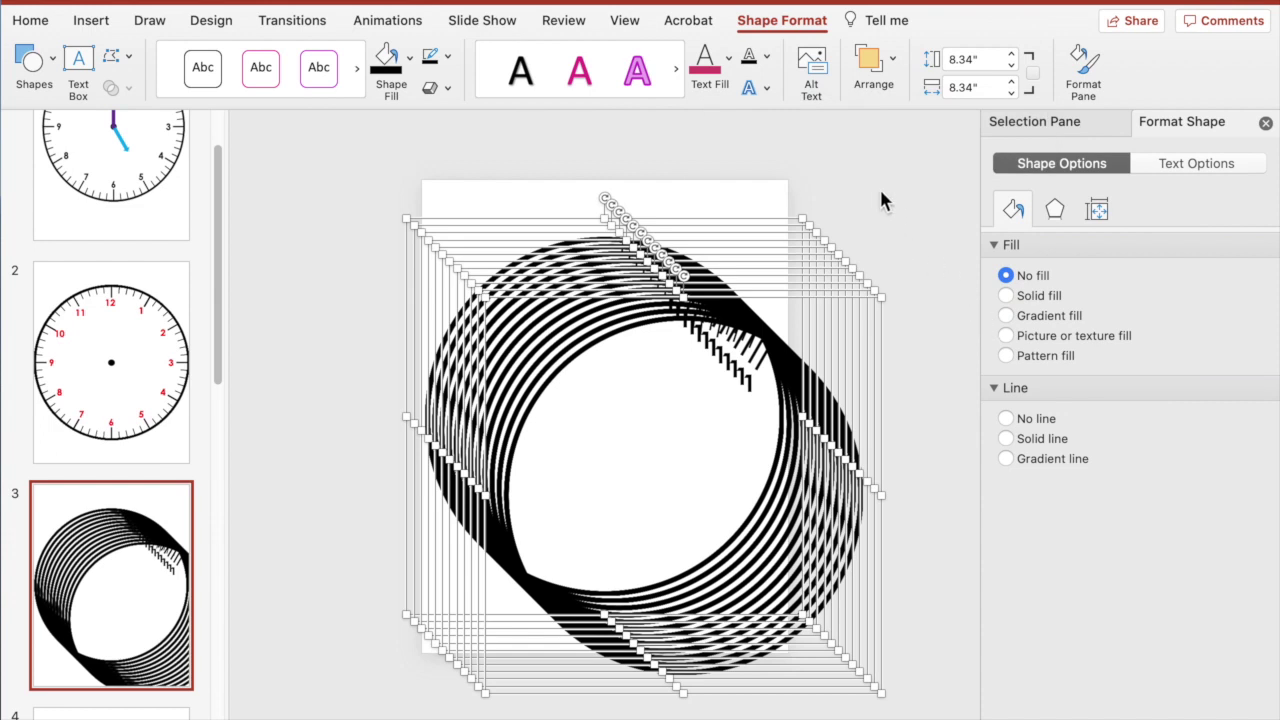
left_click(888, 64)
left_click(937, 120)
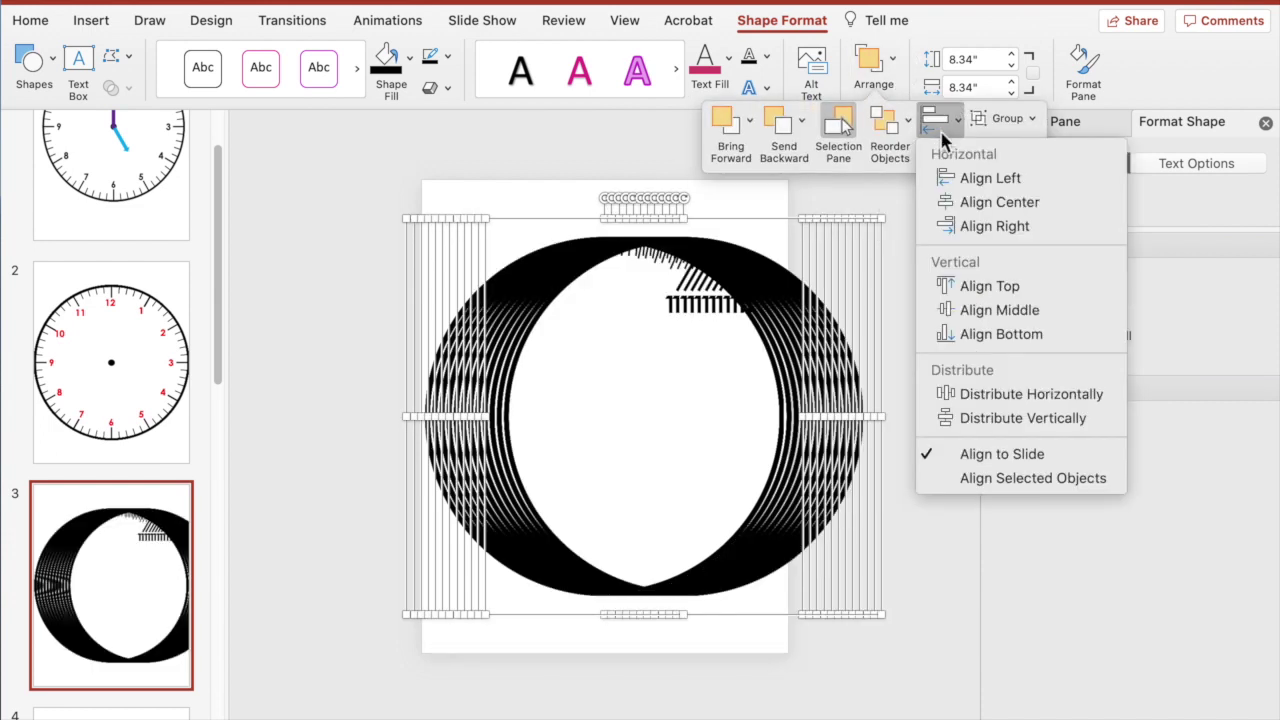
left_click(975, 203)
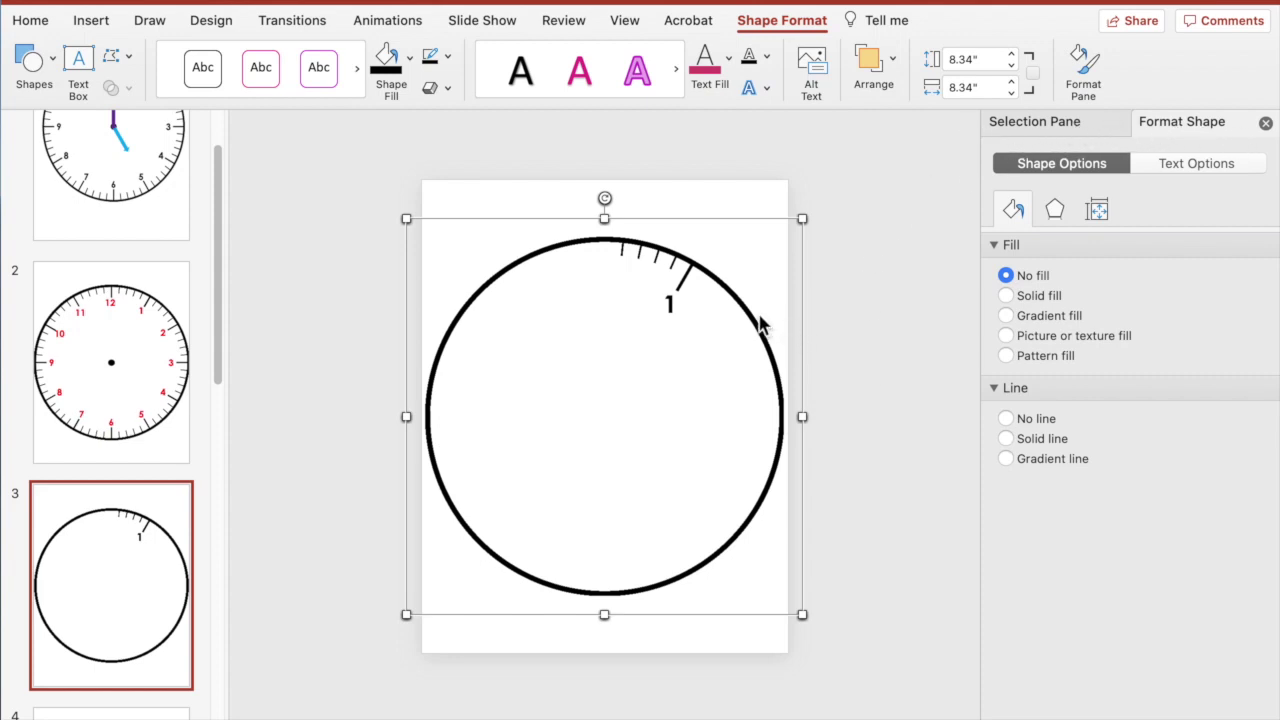
Select Group 191 in the object list and set its rotation to 30°
left_click(1040, 122)
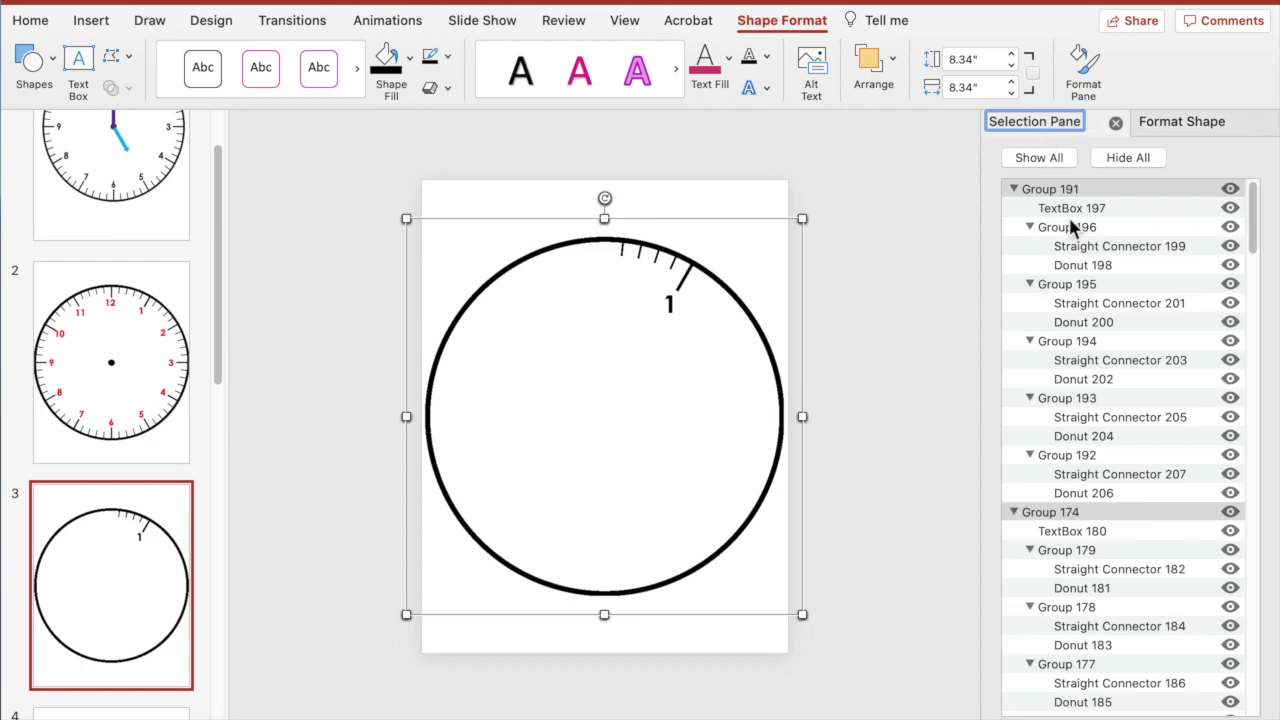
scroll(1255, 240, "down", 3)
left_click_drag(1255, 240, 1255, 190)
left_click(1068, 190)
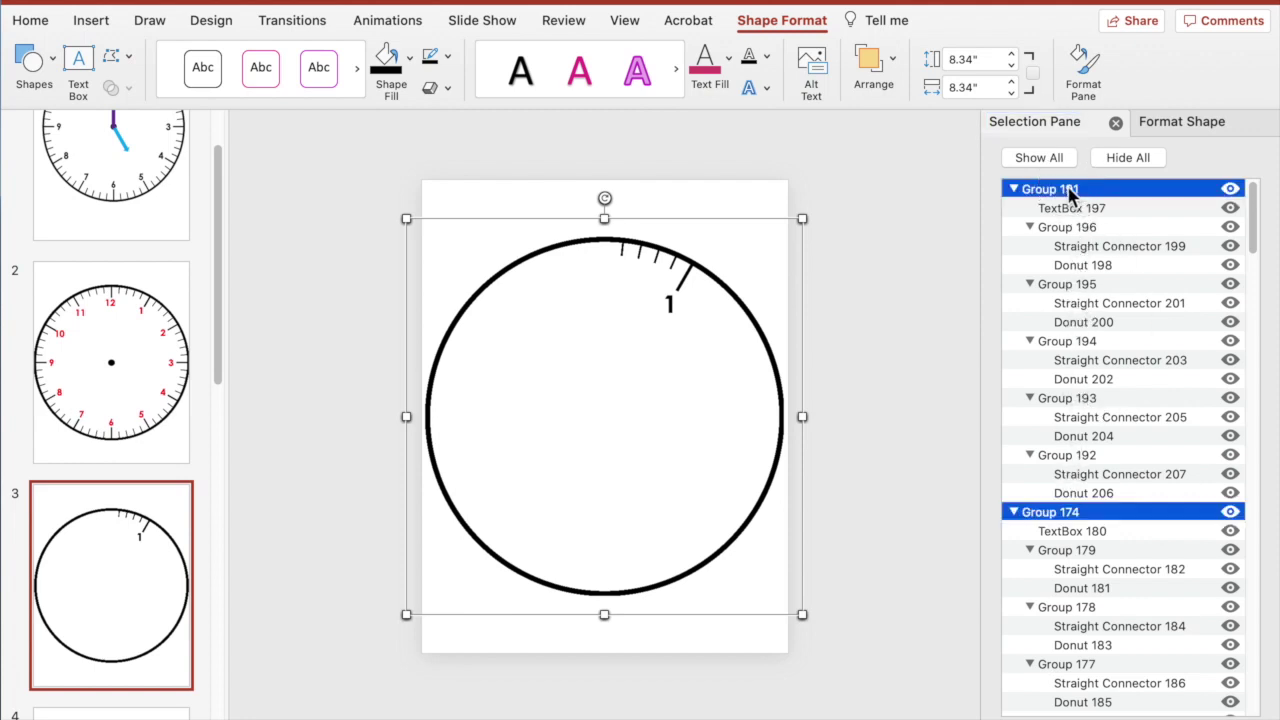
left_click(1170, 124)
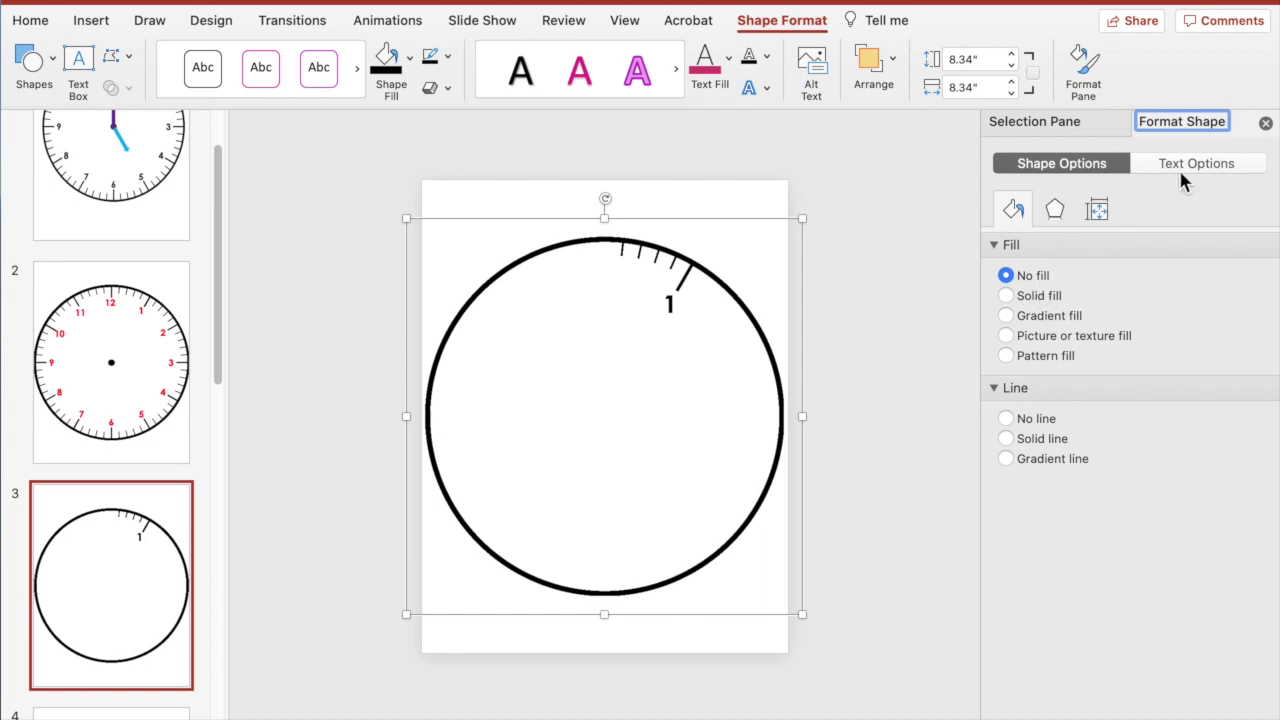
left_click(1097, 211)
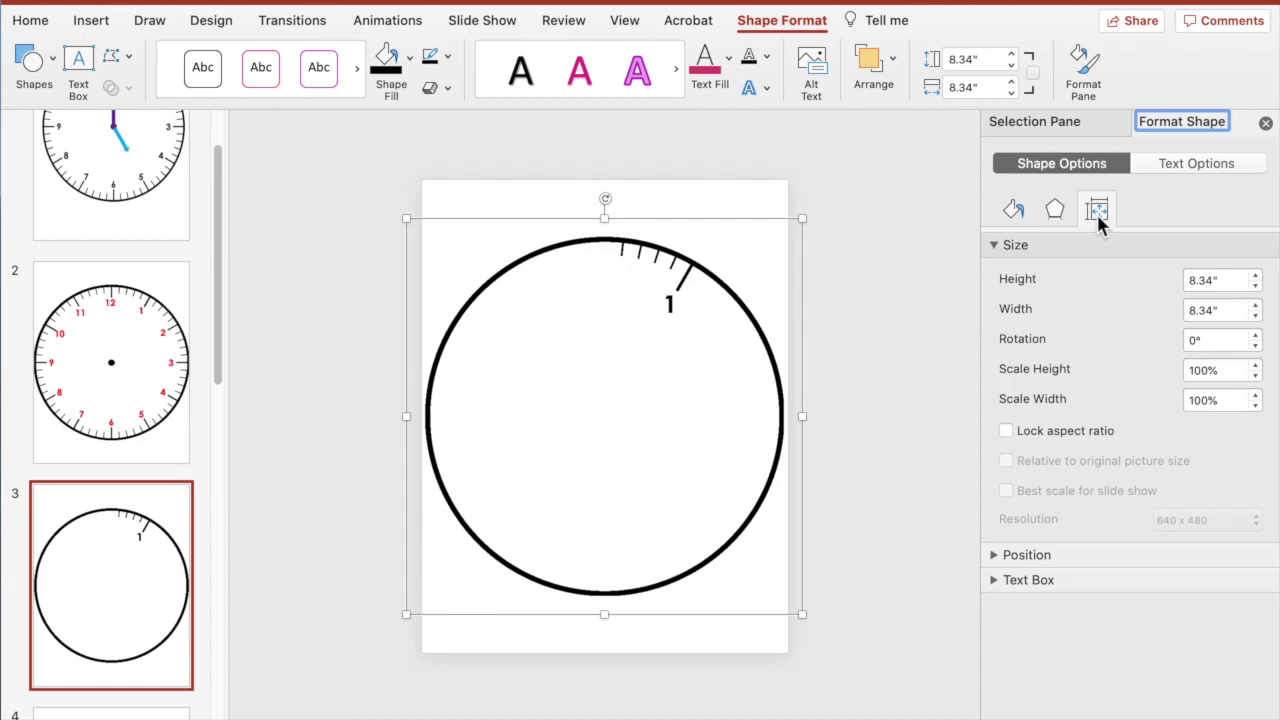
left_click(1191, 341)
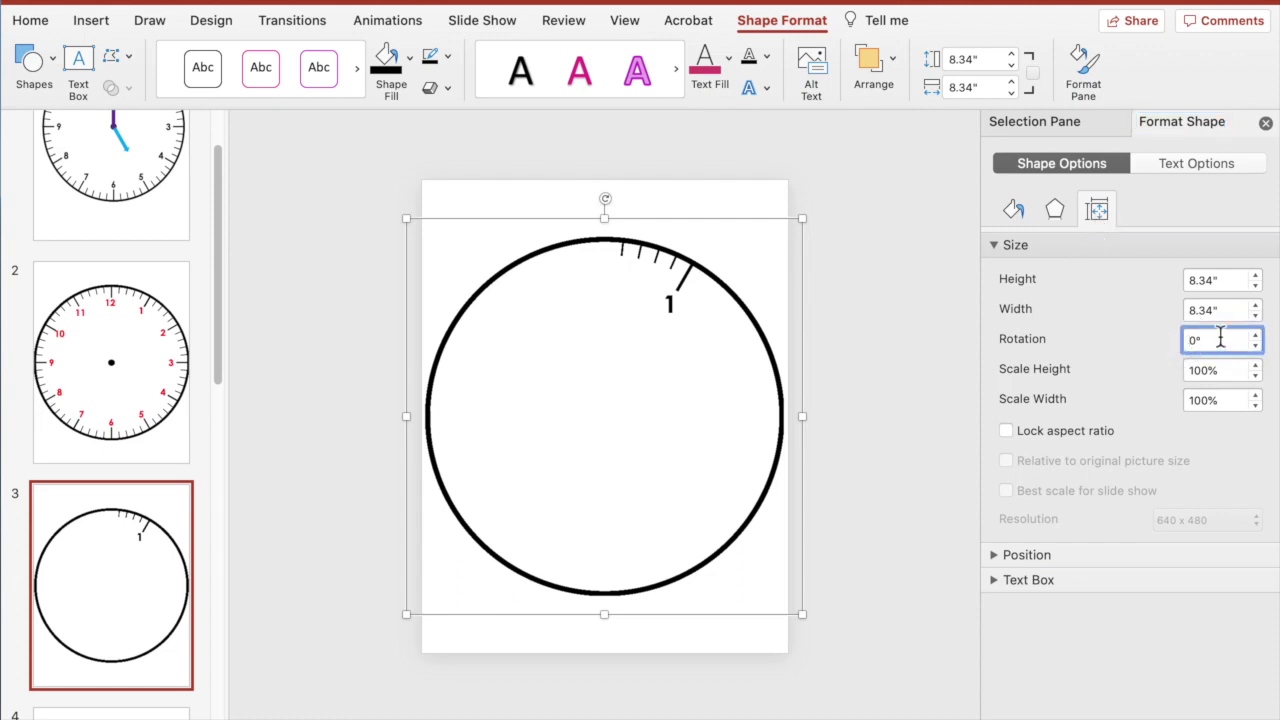
type("3")
key("Return")
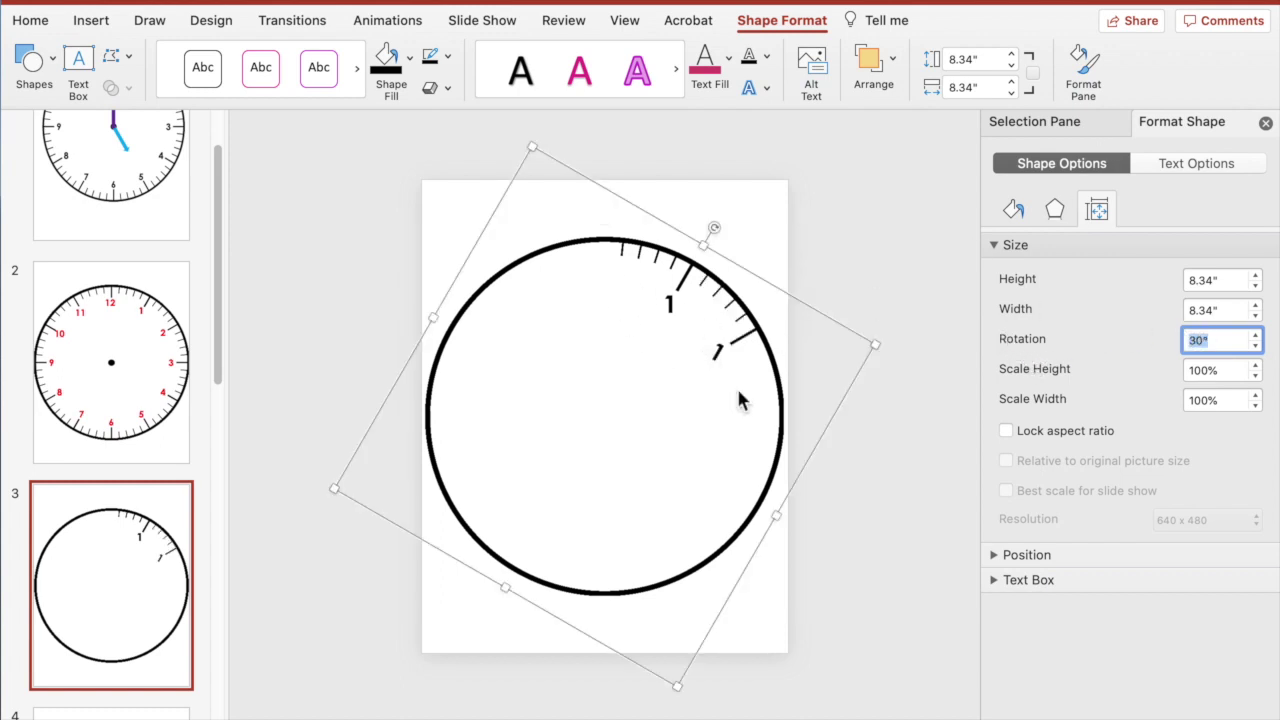
Select Group 174 in the object list and set its rotation to 60°
left_click(1062, 122)
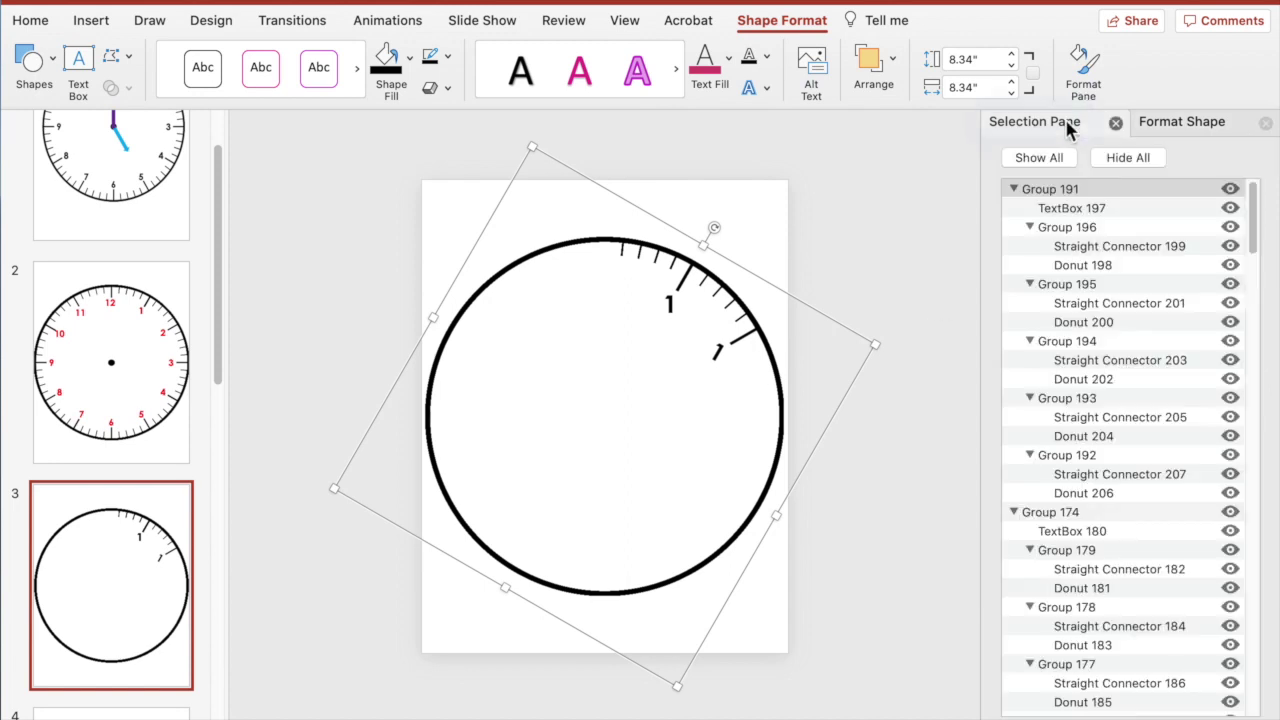
left_click(1013, 189)
left_click(1064, 210)
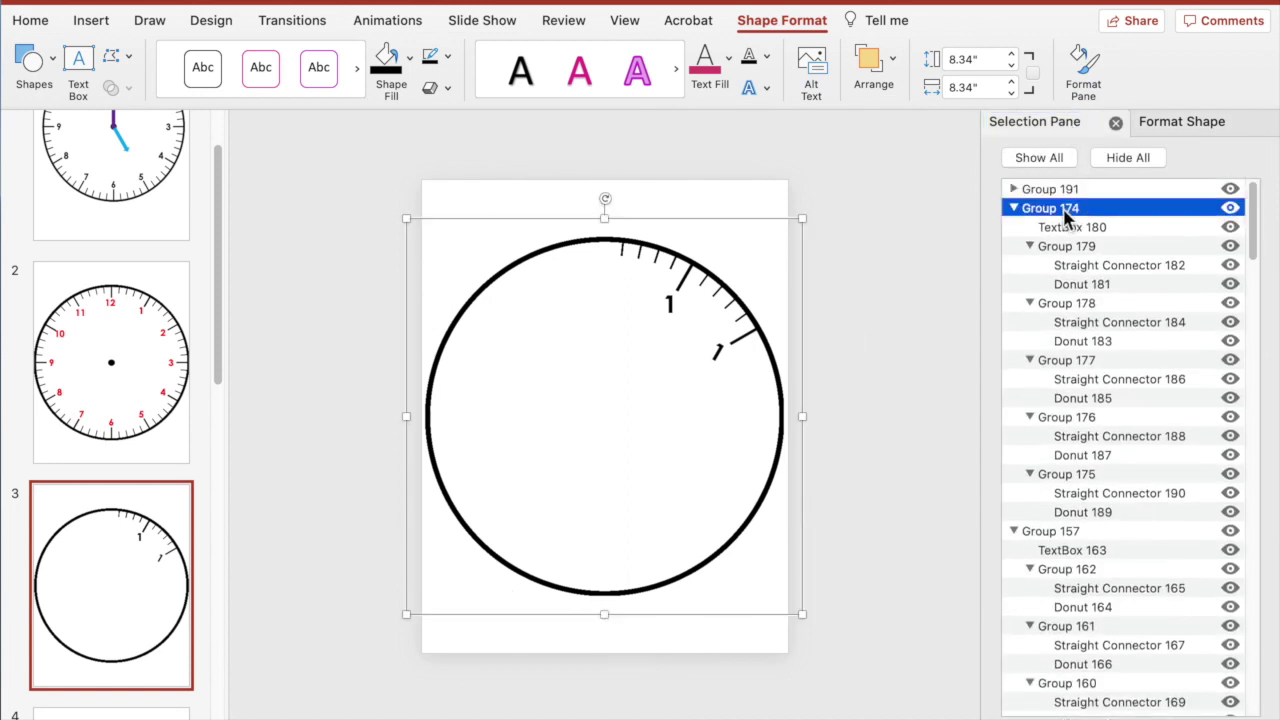
left_click(1180, 124)
left_click(1192, 342)
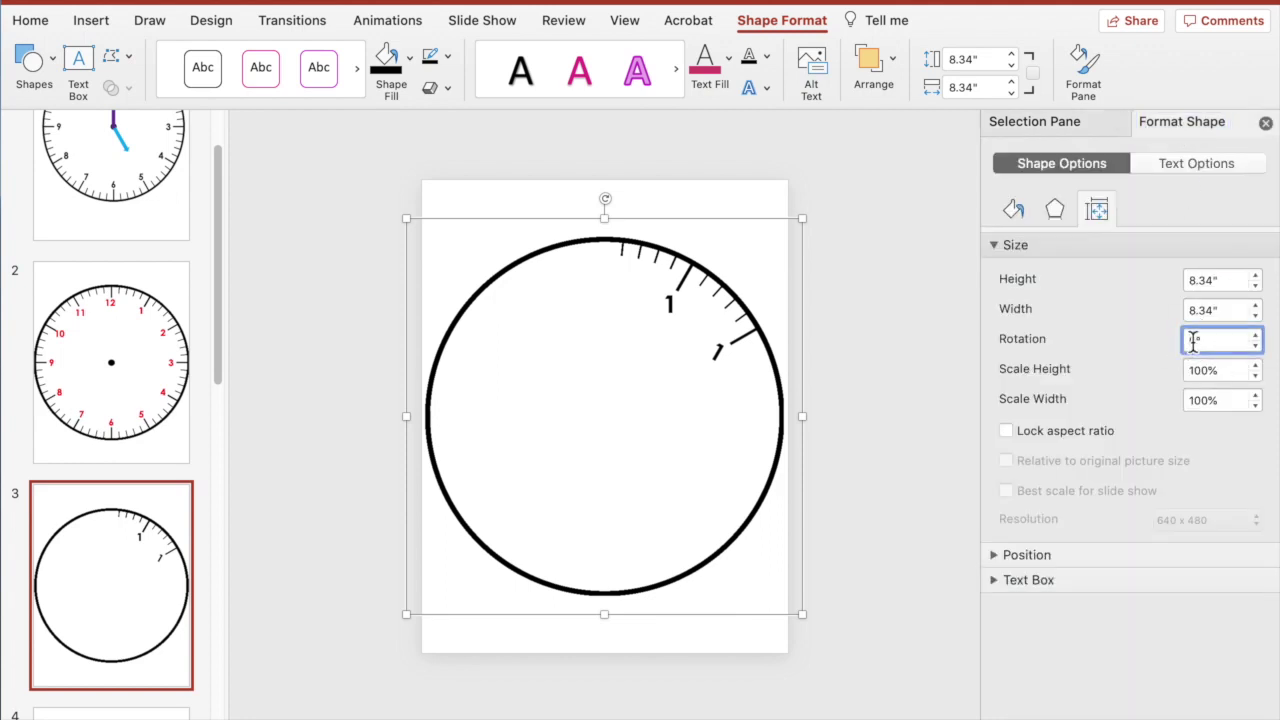
type("60")
key("Return")
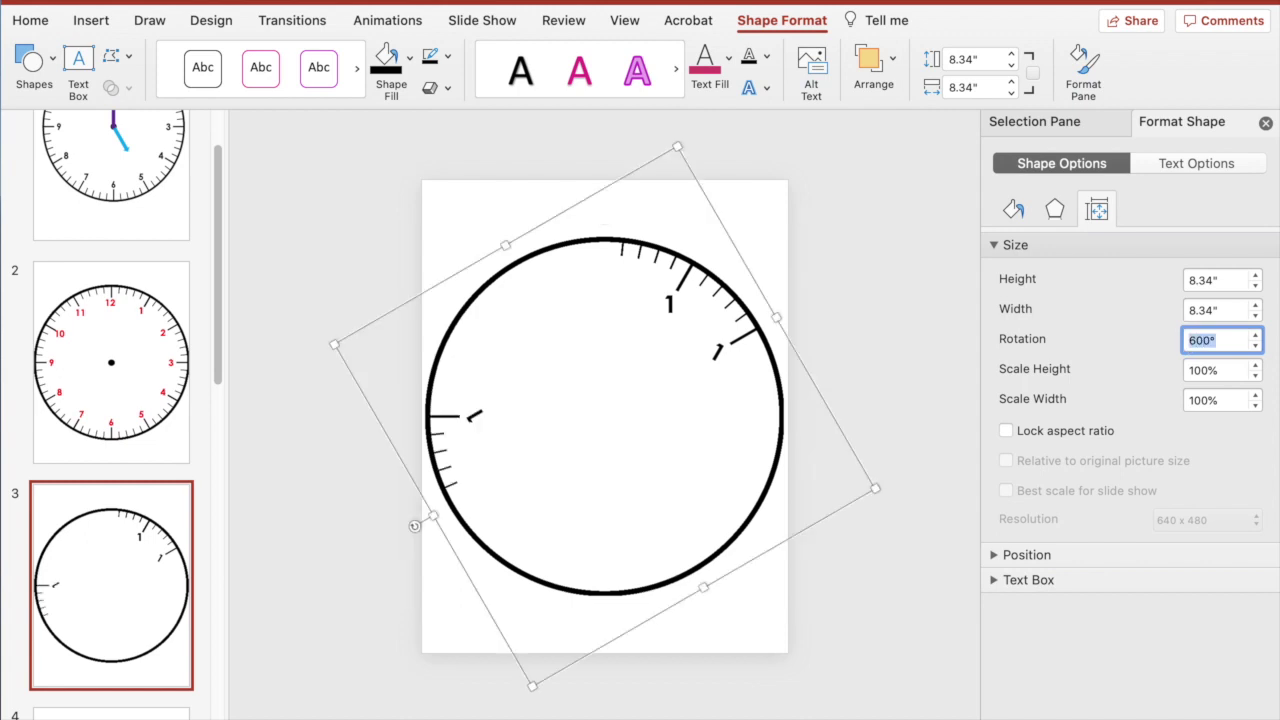
type("0")
key("Return")
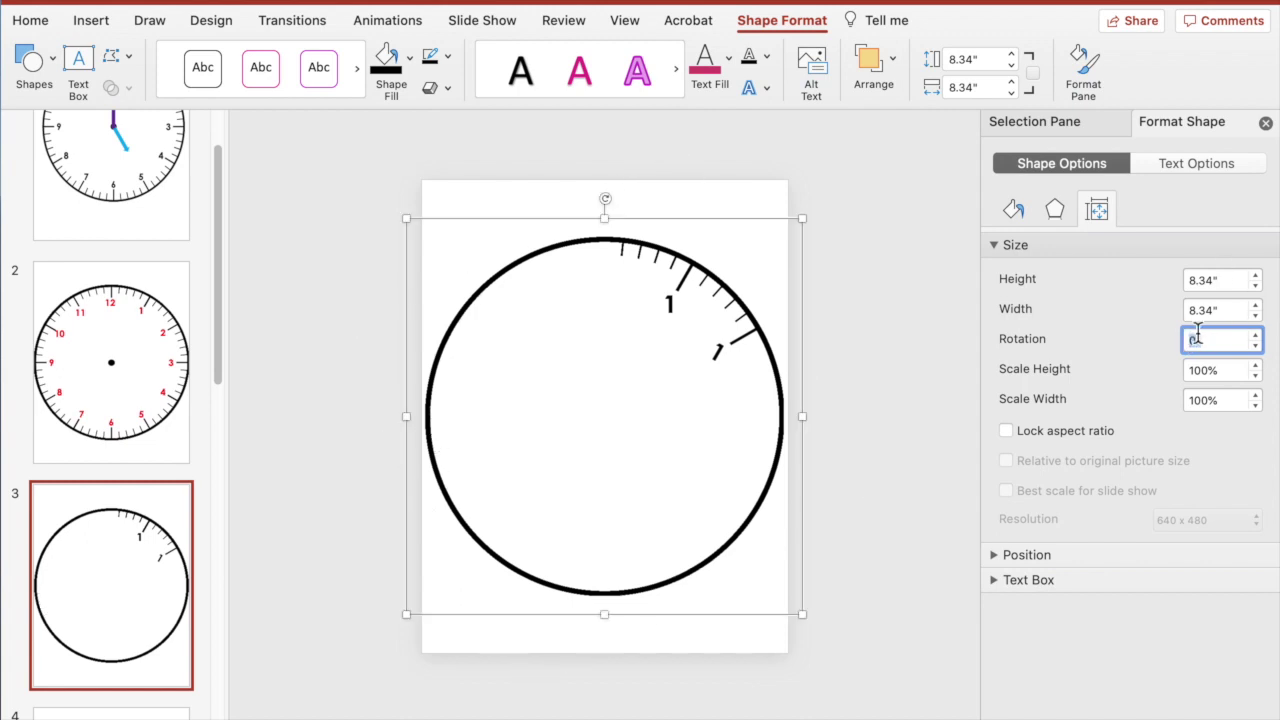
key("Return")
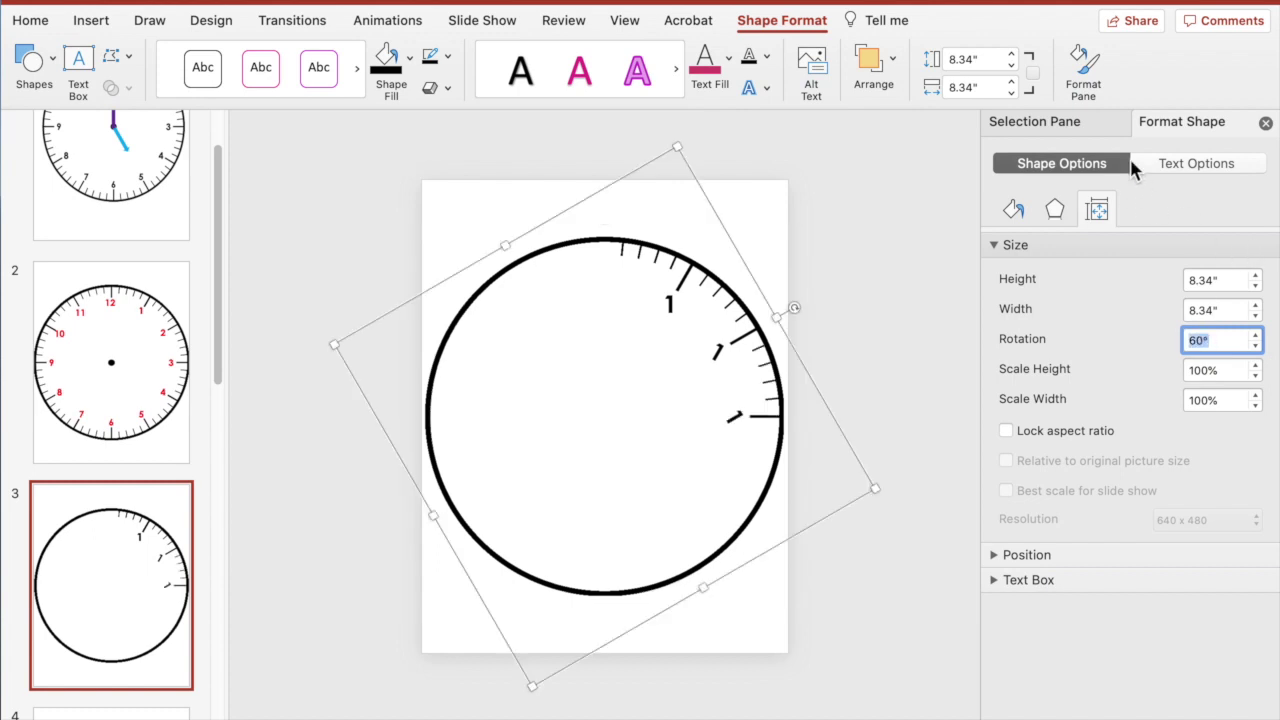
Collapse Group 174 in the object list, select Group 157 and set its rotation to 90°
left_click(1035, 121)
left_click(1014, 208)
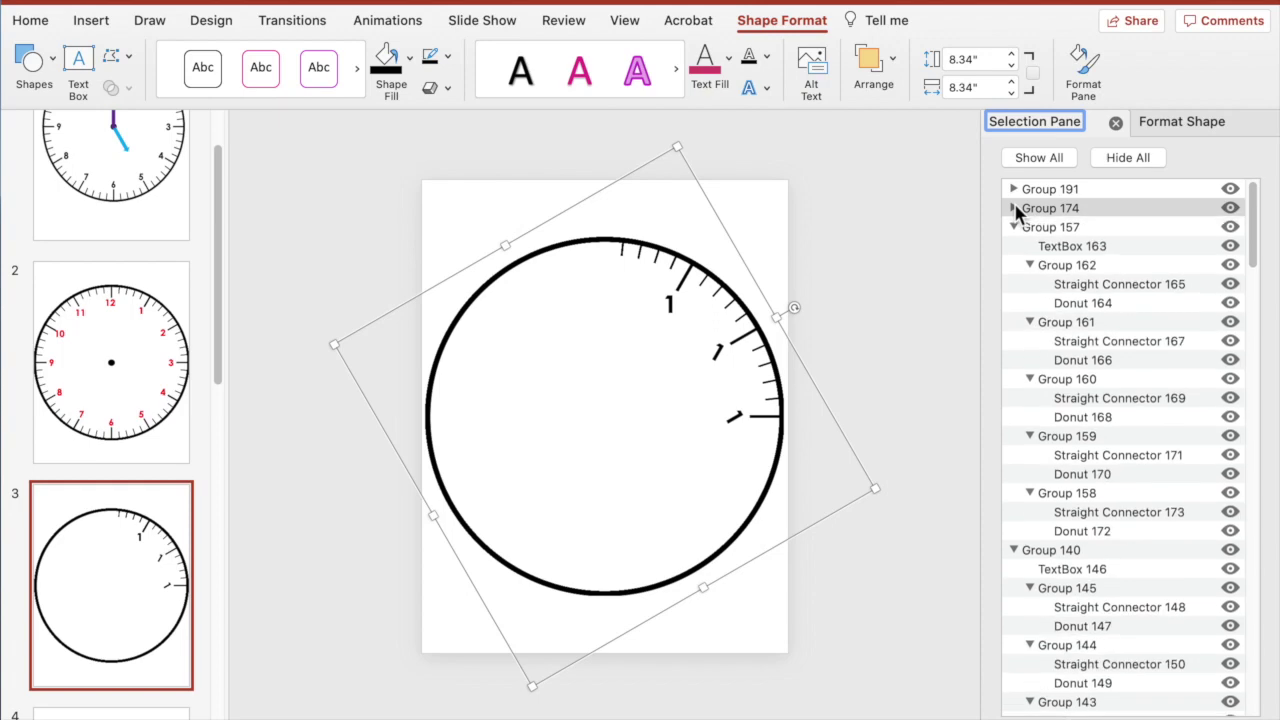
left_click(1047, 232)
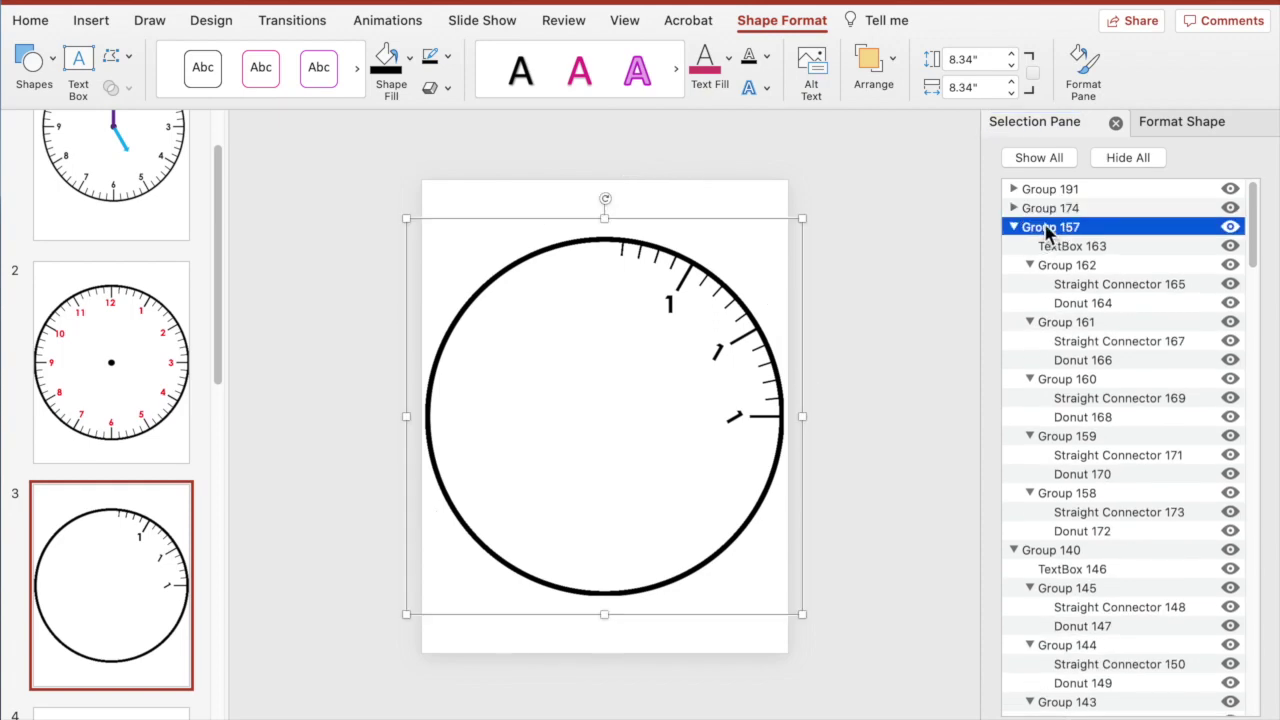
left_click(1182, 121)
left_click(1200, 337)
type("90")
key("Return")
Collapse Group 157 in the object list, select Group 140 and set its rotation to 120°
left_click(1035, 121)
left_click(1014, 227)
left_click(1050, 246)
left_click(1182, 121)
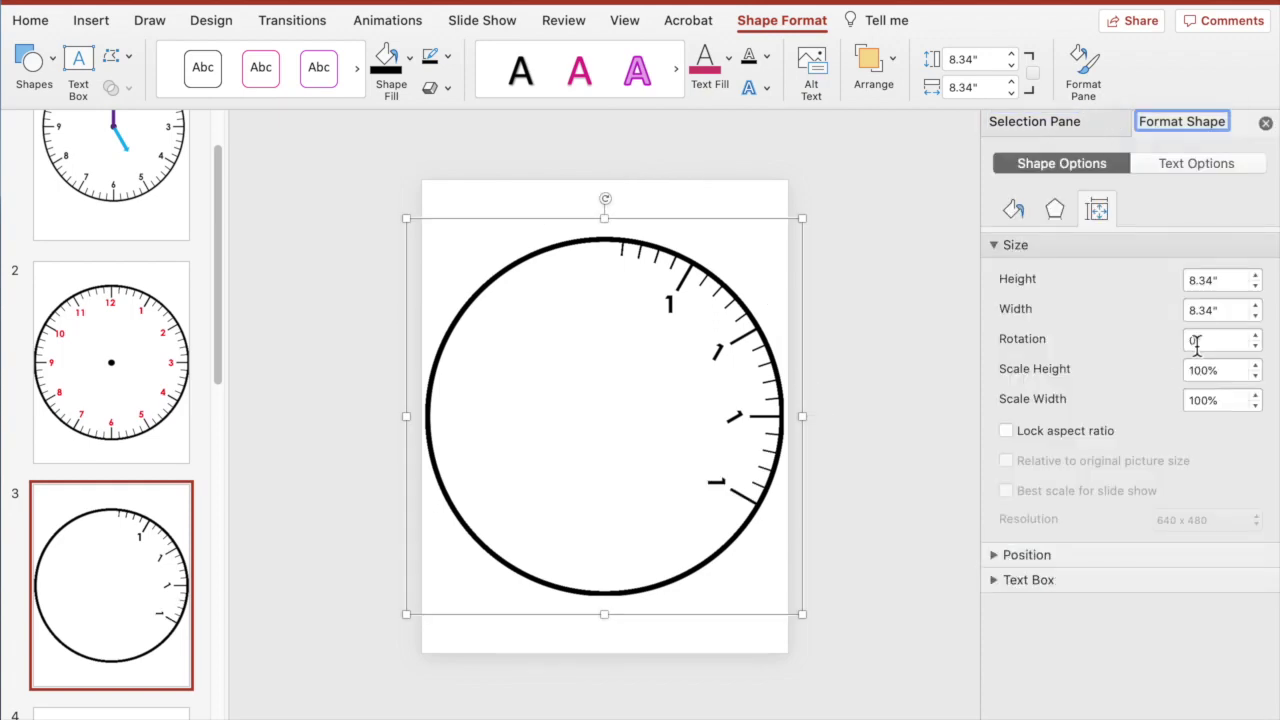
type("12")
Select Group 123 in the object list and set its rotation to 150°
left_click(1035, 121)
left_click(1050, 265)
left_click(1182, 121)
left_click(1200, 340)
type("15")
Collapse Group 123 in the object list, select Group 106 and set its rotation to 180°
left_click(1035, 121)
left_click(1014, 265)
left_click(1050, 284)
left_click(1182, 121)
left_click(1200, 340)
type("18")
Select Group 89 in the object list and set its rotation to 210°
left_click(1035, 121)
left_click(1040, 305)
left_click(1182, 121)
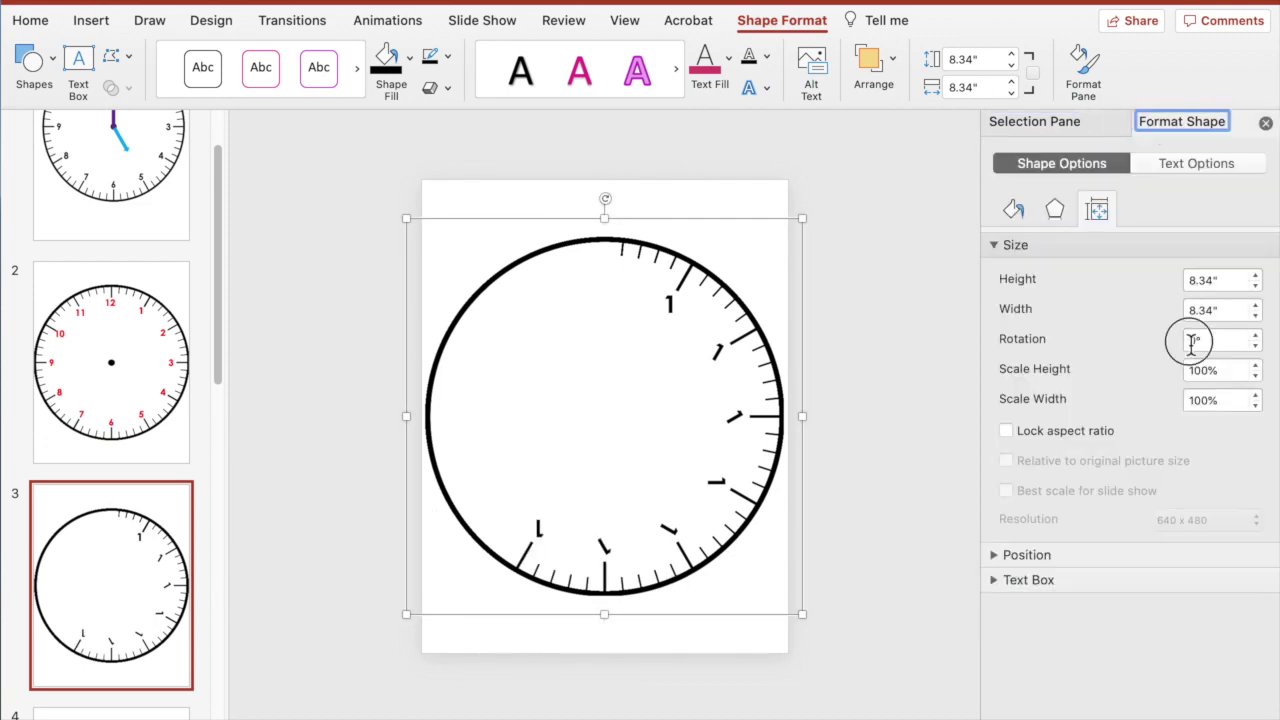
left_click(1194, 340)
type("21")
Collapse Group 89 in the object list, select Group 72 and set its rotation to 240°
left_click(1035, 121)
left_click(1014, 303)
left_click(1040, 322)
left_click(1182, 121)
left_click(1193, 340)
type("24")
Collapse Group 72 in the object list, select Group 55 and set its rotation to 270°
left_click(1035, 121)
left_click(993, 322)
left_click(1040, 340)
left_click(1182, 121)
left_click(1193, 340)
type("27")
Collapse Group 55 in the object list, select Group 38 and set its rotation to 300°
left_click(1035, 121)
left_click(993, 340)
left_click(1040, 360)
left_click(1182, 121)
left_click(1193, 340)
type("30")
Collapse Group 38 in the object list, select Group 21 and set its rotation to 330°
left_click(1035, 121)
left_click(993, 360)
left_click(1040, 380)
left_click(1182, 121)
left_click(1193, 340)
type("33")
left_click(1035, 121)
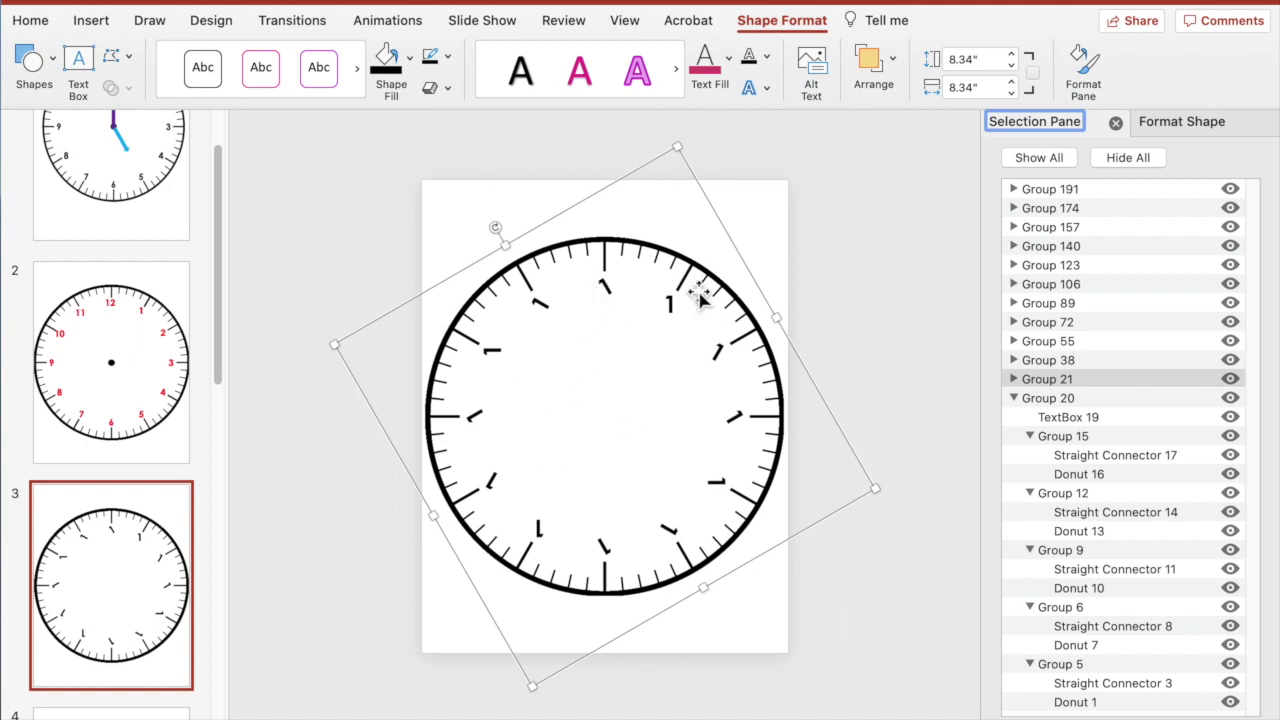
Change the number at the top of the clock to 12 and the numbers clockwise after 1 to 2, 3, 4, 5 and 6
left_click(607, 289)
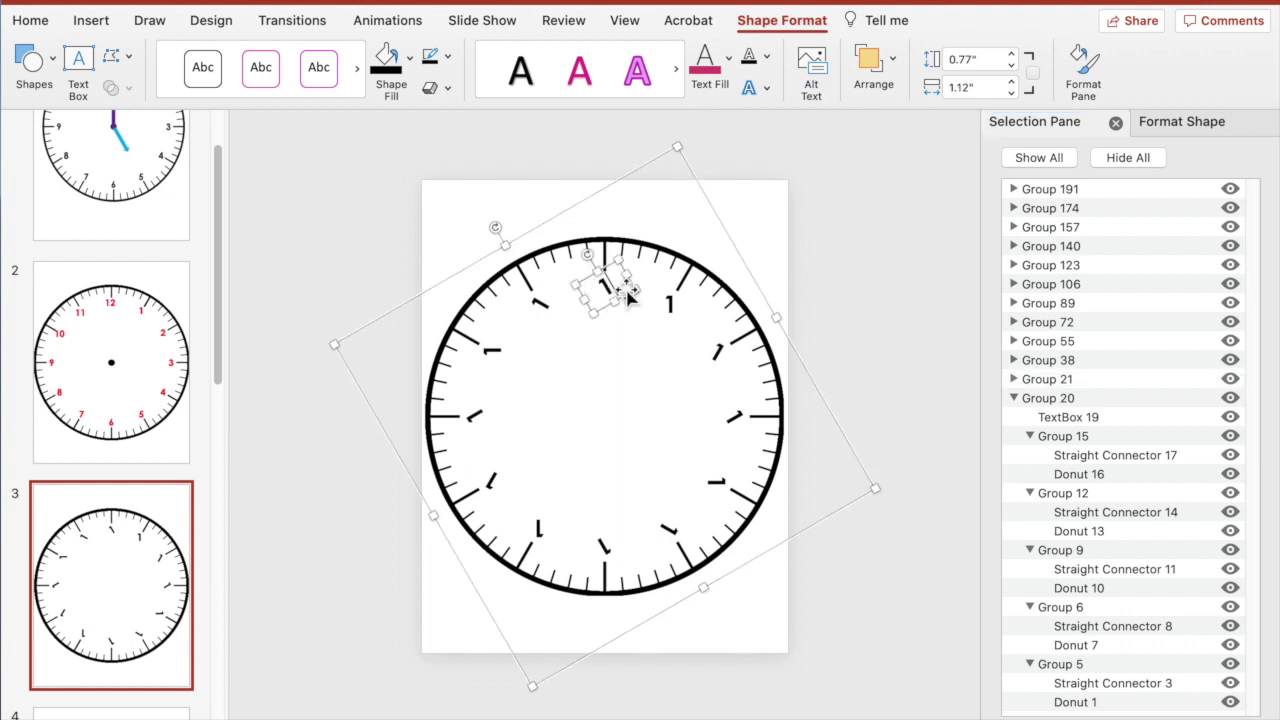
type("2")
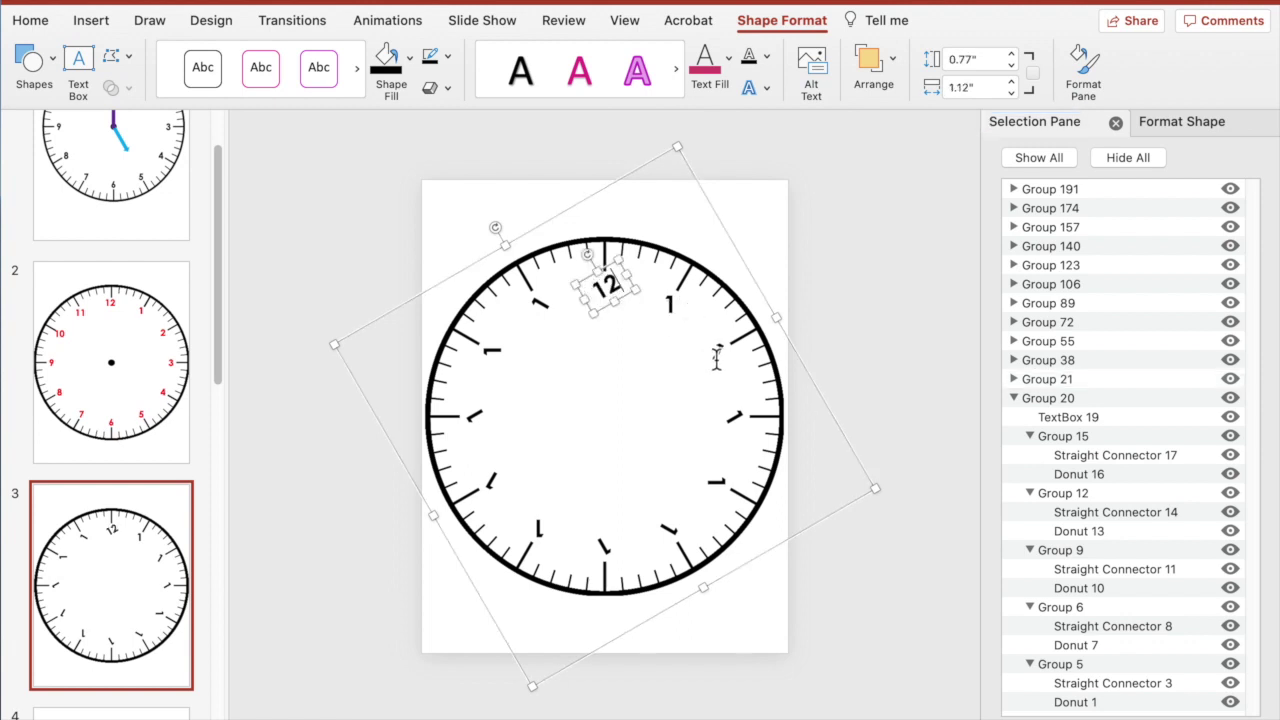
left_click(718, 355)
type("2")
left_click(736, 419)
type("3")
left_click(716, 485)
type("4")
left_click(668, 530)
type("56")
Change the remaining hour numbers, clockwise after 6, to 7, 8, 9, 10 and 11
left_click(540, 528)
type("7")
left_click(490, 478)
type("8")
left_click(474, 415)
left_click(472, 415)
type("9")
left_click(502, 348)
type("0")
left_click(540, 303)
type("1")
left_click(607, 288)
key("Escape")
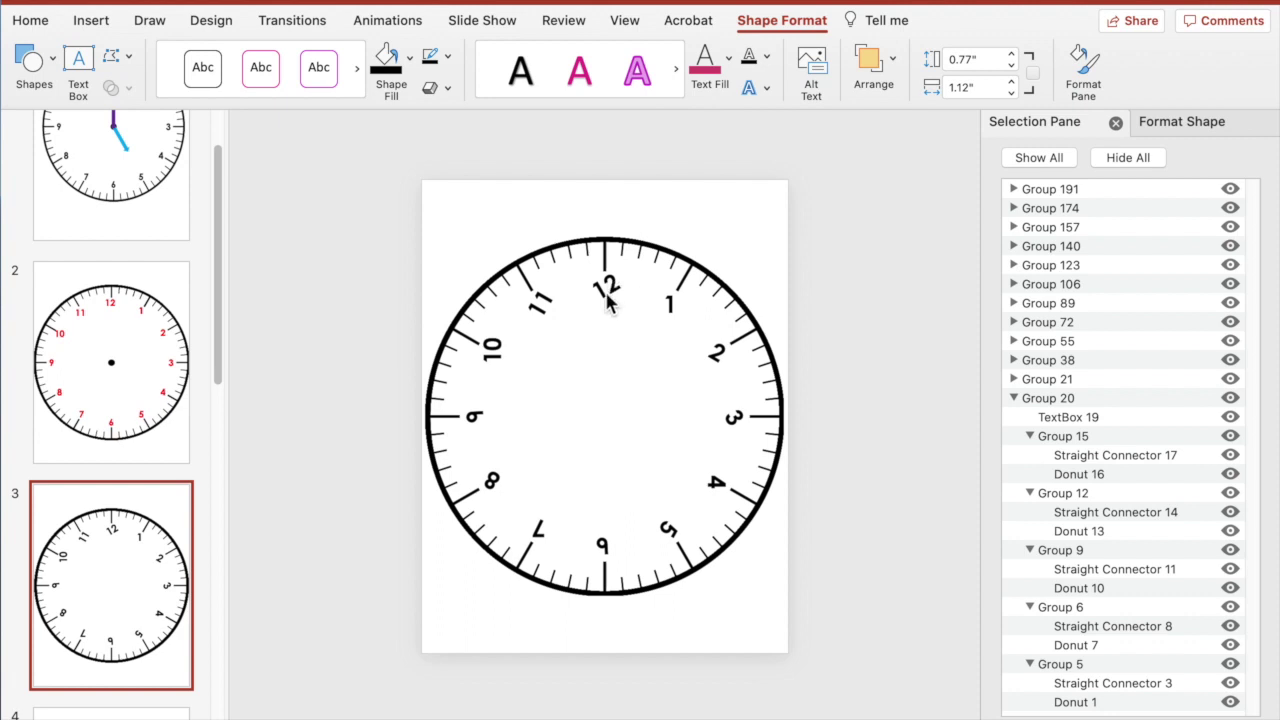
Set the rotation of the number 12 text box to 0° so it stands upright
left_click(607, 293)
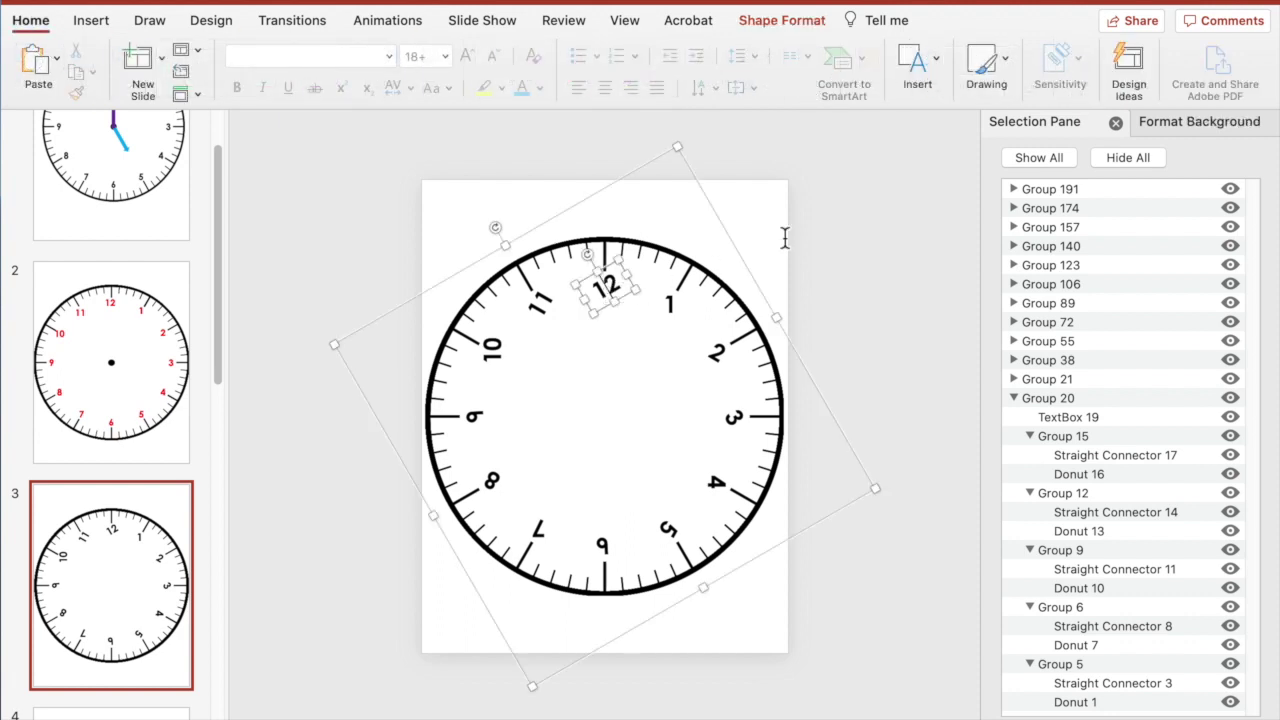
left_click(1186, 122)
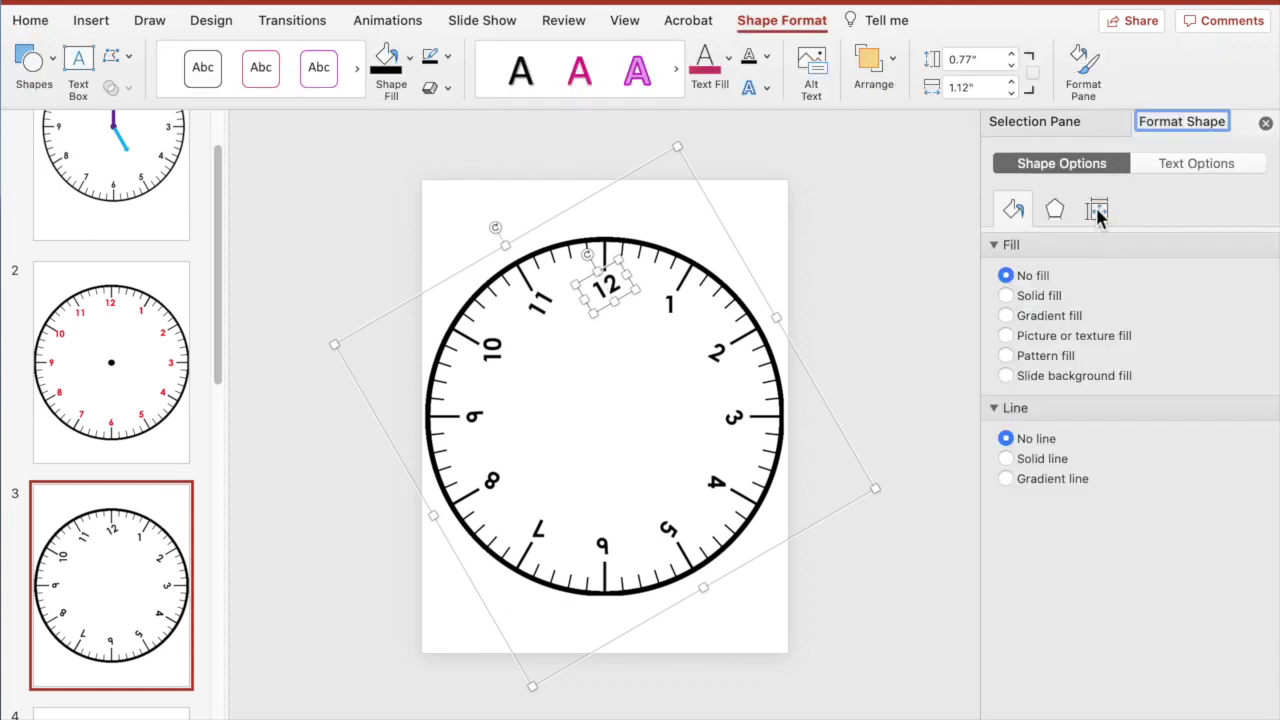
left_click(1096, 208)
left_click_drag(1222, 341, 1167, 338)
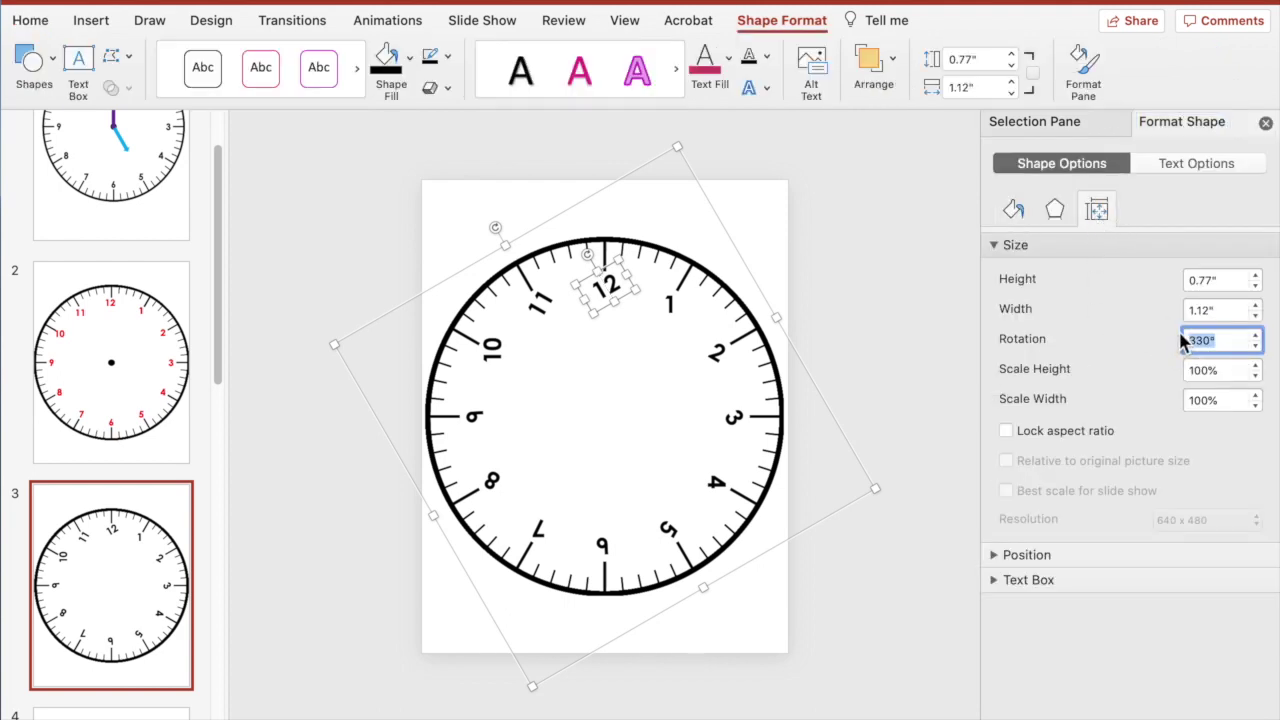
type("0")
key("Return")
Set the rotation of the number 2, 3, 4, 5 and 6 text boxes to 0°
left_click(713, 350)
left_click_drag(1207, 342, 1168, 347)
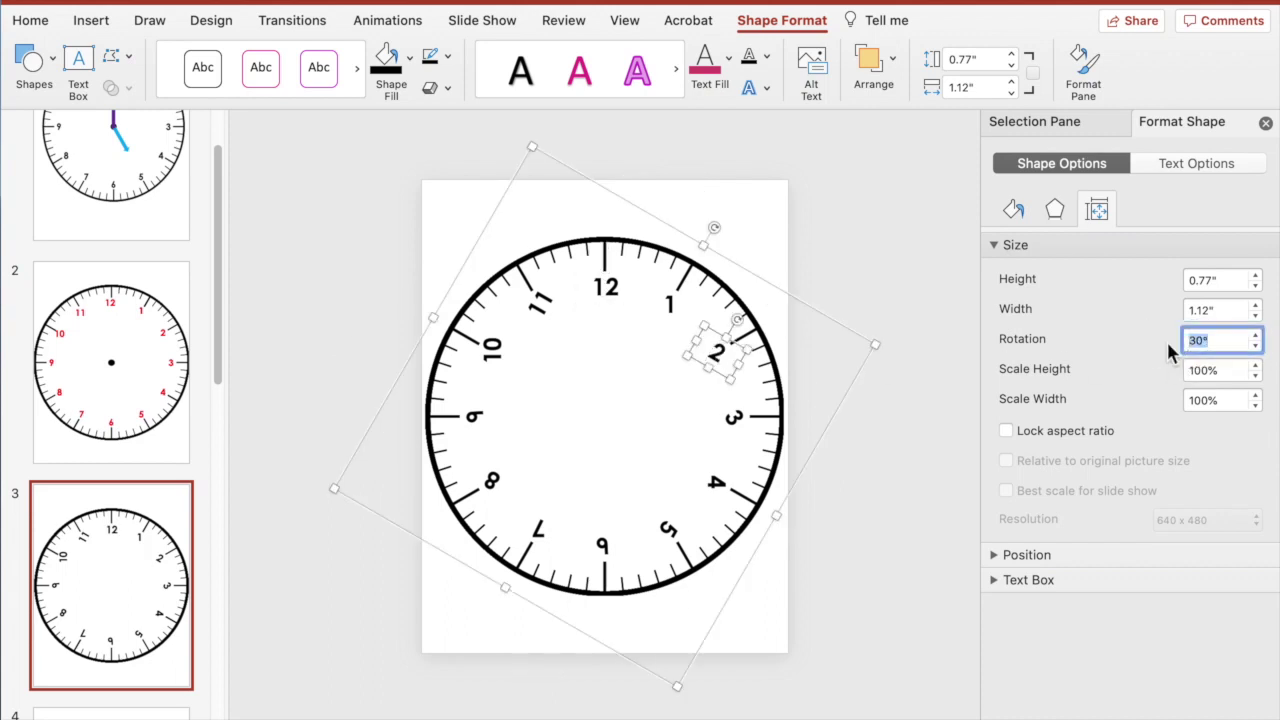
type("0")
key("Return")
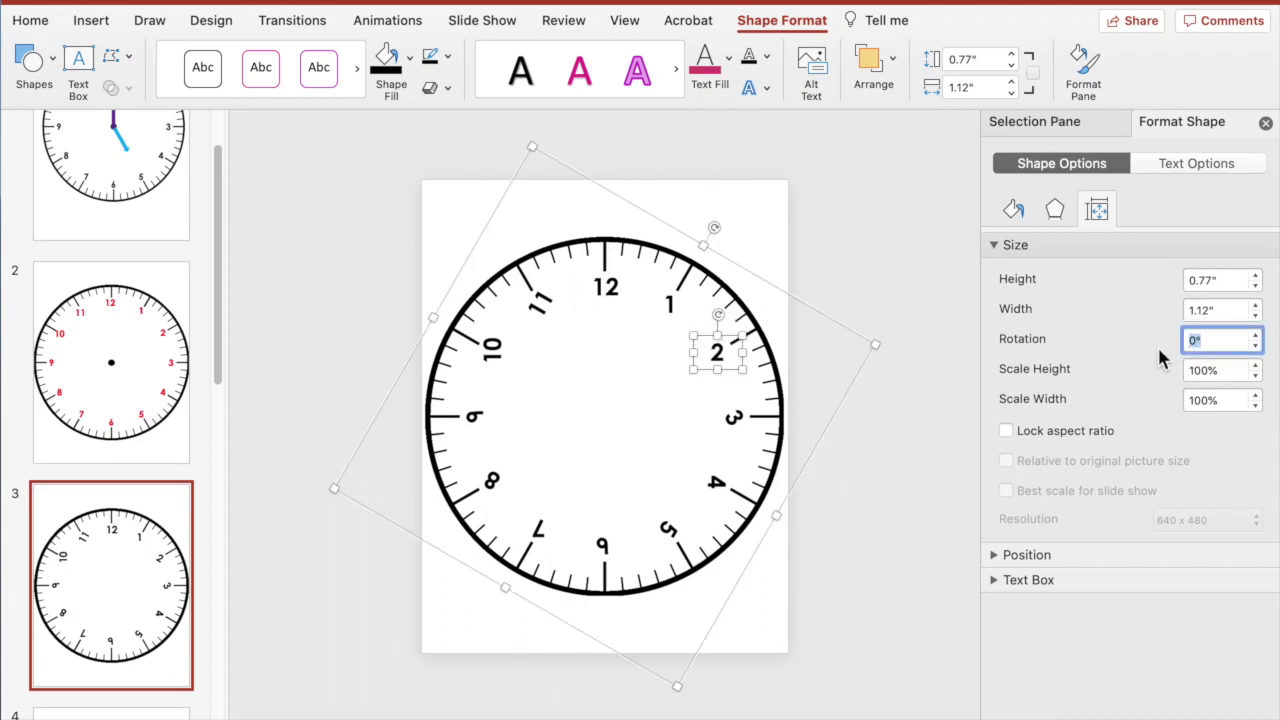
left_click(740, 418)
type("0")
key("Return")
left_click(716, 482)
left_click(668, 530)
type("0")
key("Return")
left_click(603, 546)
type("0")
key("Return")
Set the rotation of the number 7, 8, 9, 10 and 11 text boxes to 0°
left_click(538, 528)
key("0")
key("Return")
left_click(491, 481)
type("0")
key("Return")
left_click(474, 416)
type("0")
key("Return")
left_click(492, 348)
type("0")
key("Return")
left_click(540, 303)
left_click(1203, 340)
type("0")
key("Return")
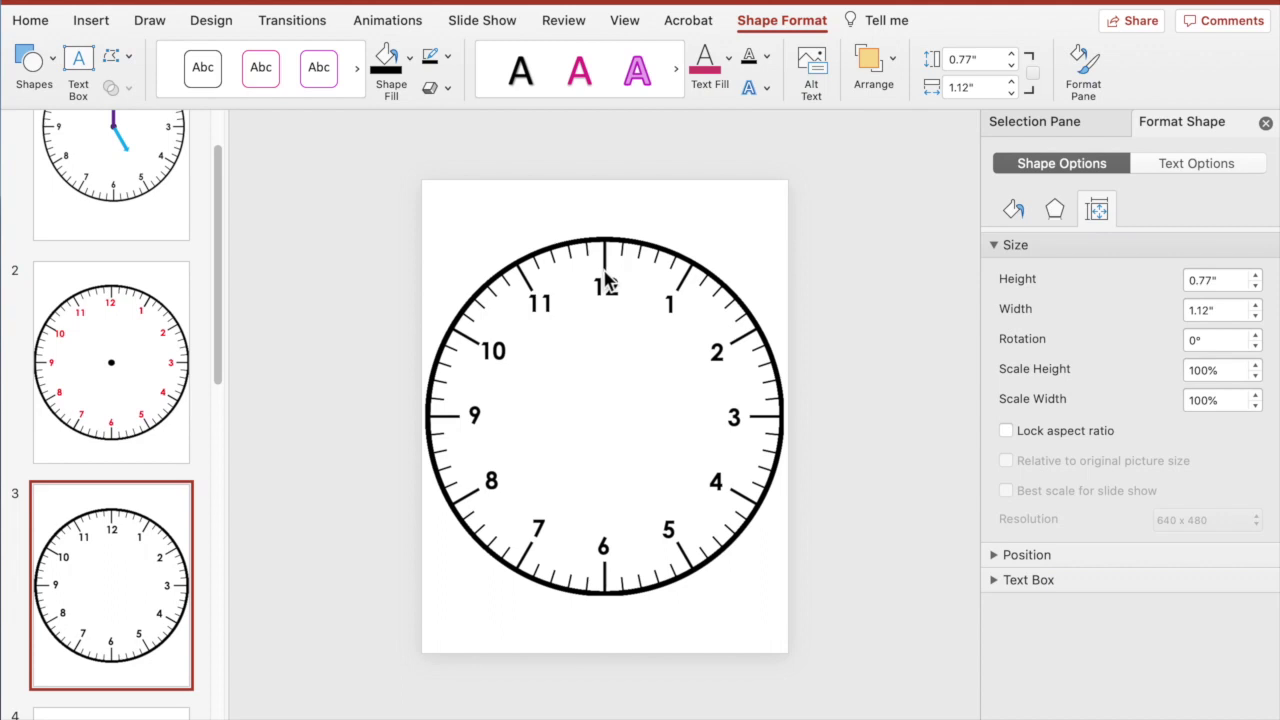
left_click(644, 280)
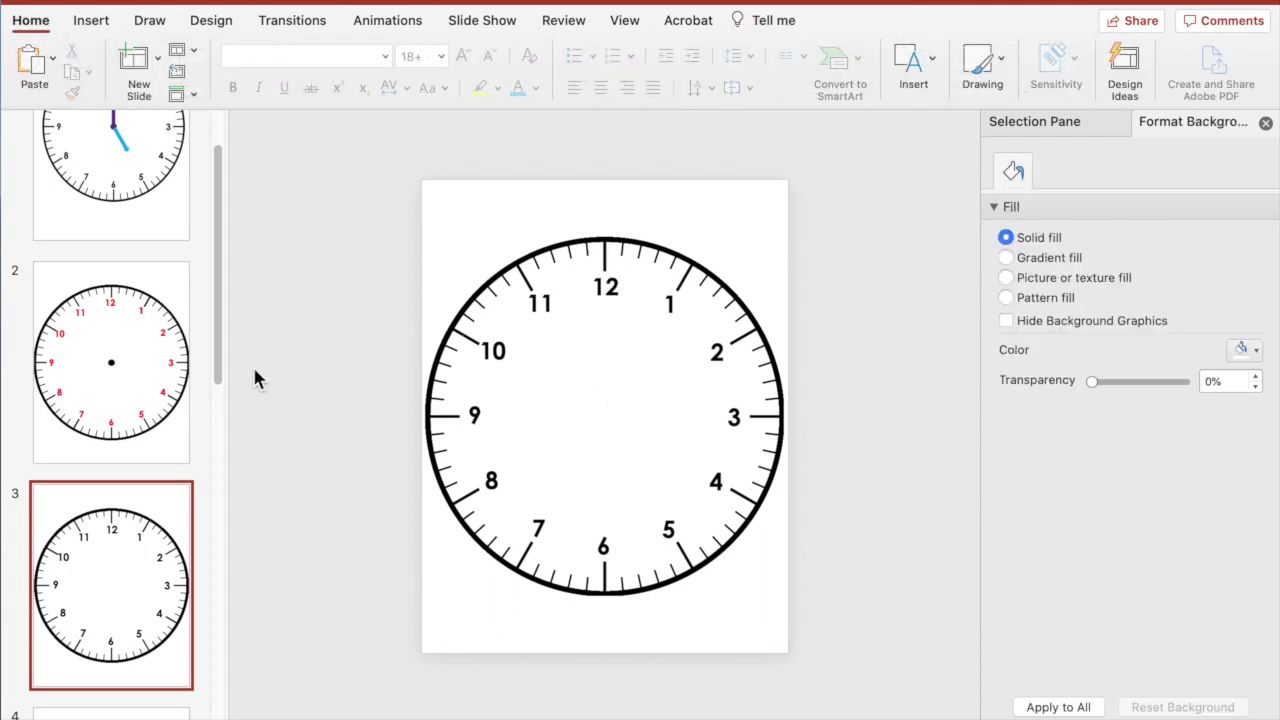
Draw a solid black circle about 0.43" across at the center of the clock face
left_click(261, 3)
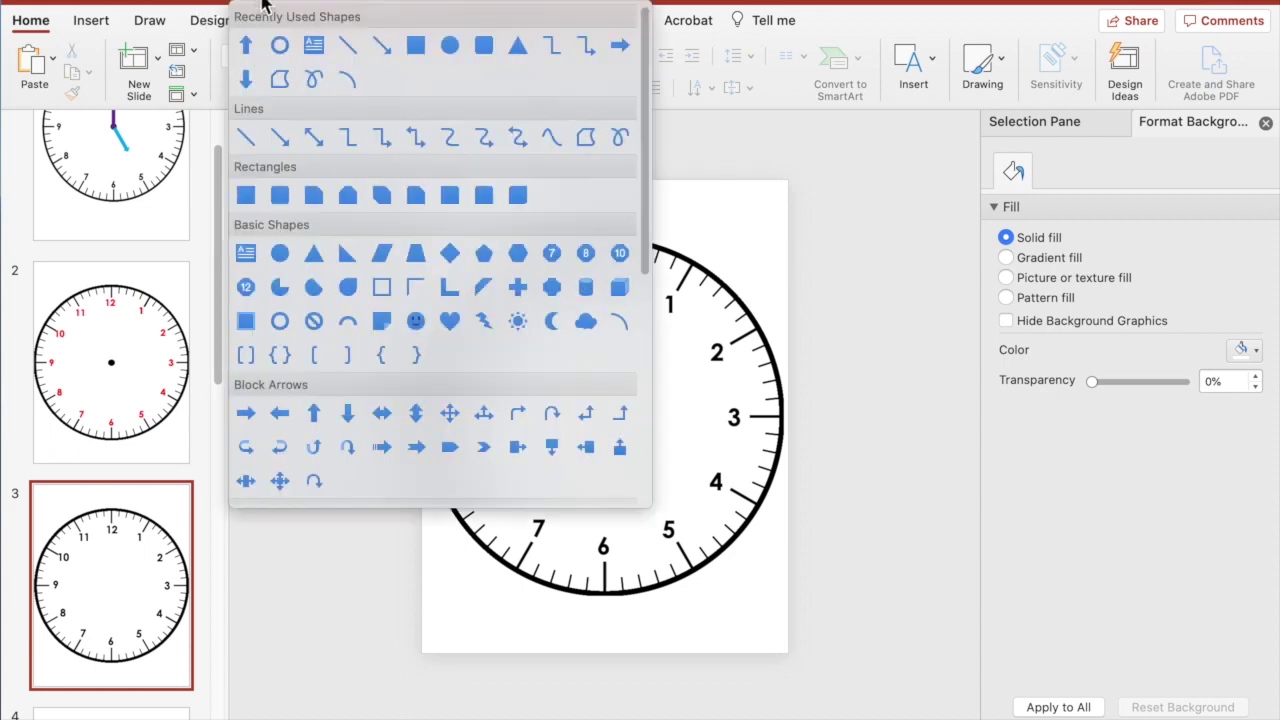
left_click(286, 251)
left_click_drag(596, 414, 613, 425)
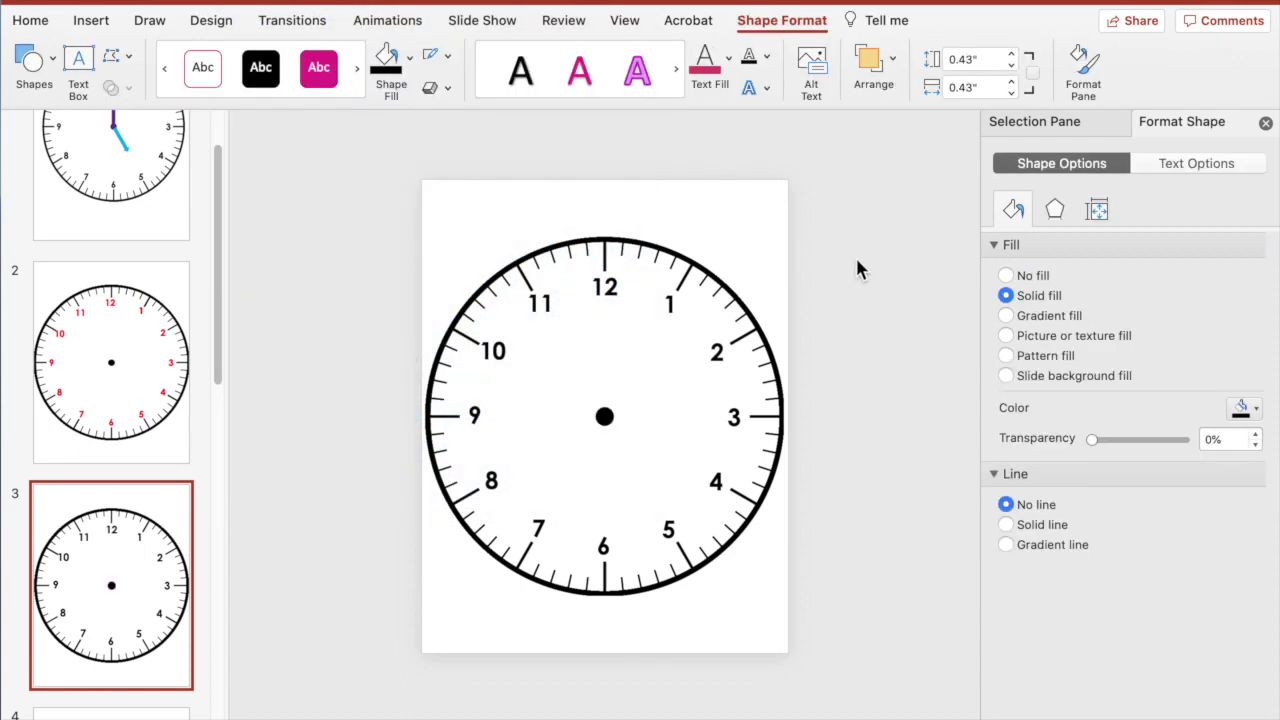
left_click(670, 330)
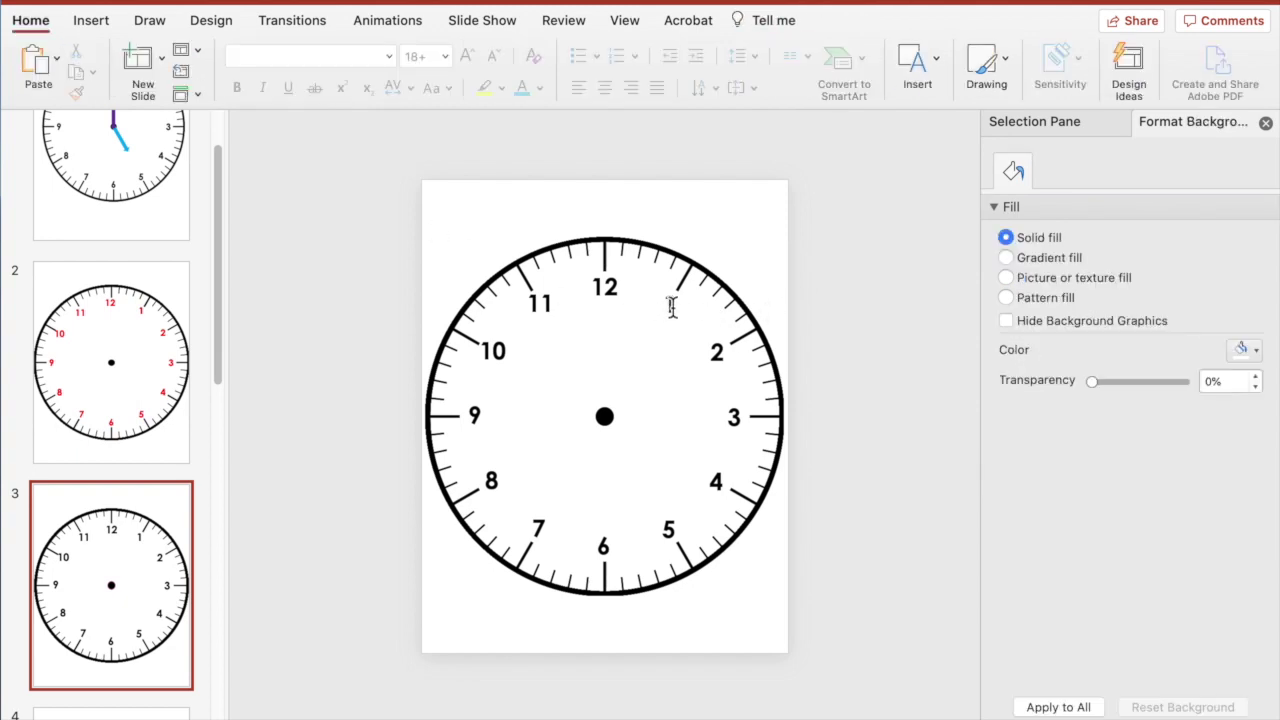
Change the text color of the clock's hour numbers to red, starting with the number 1
left_click(669, 302)
left_click(669, 304)
left_click(671, 306)
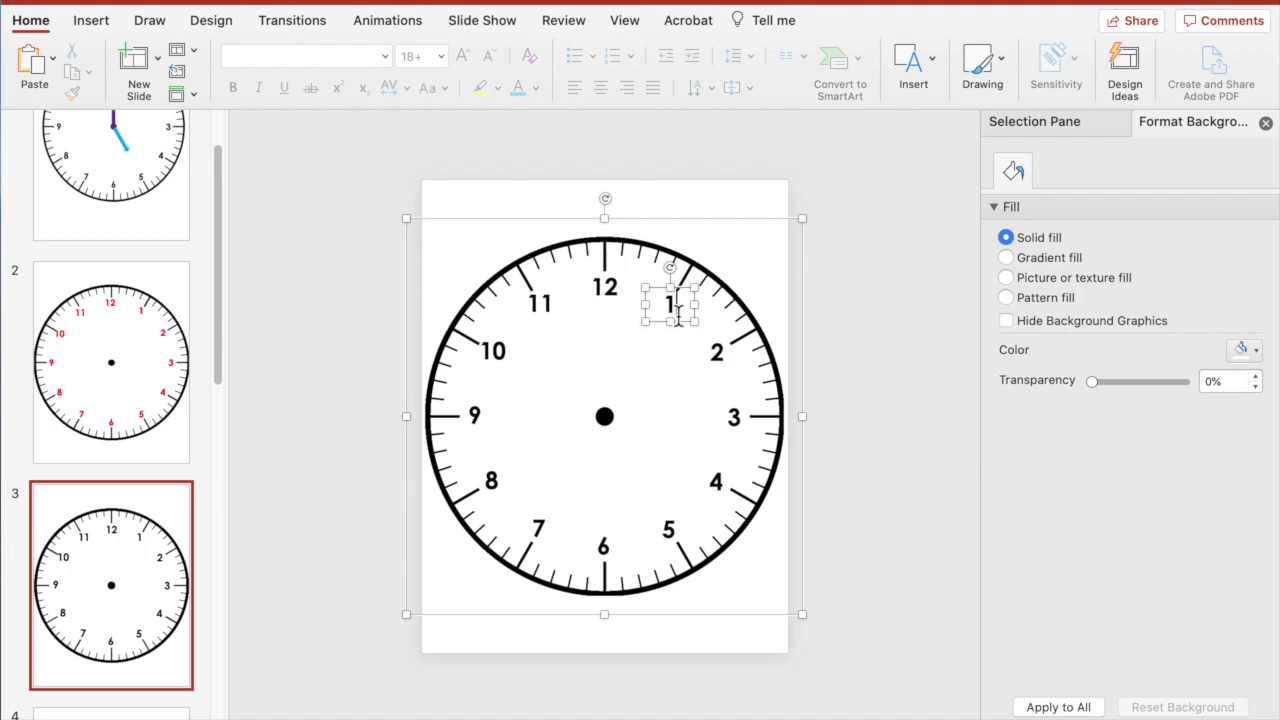
left_click(673, 313)
double_click(673, 308)
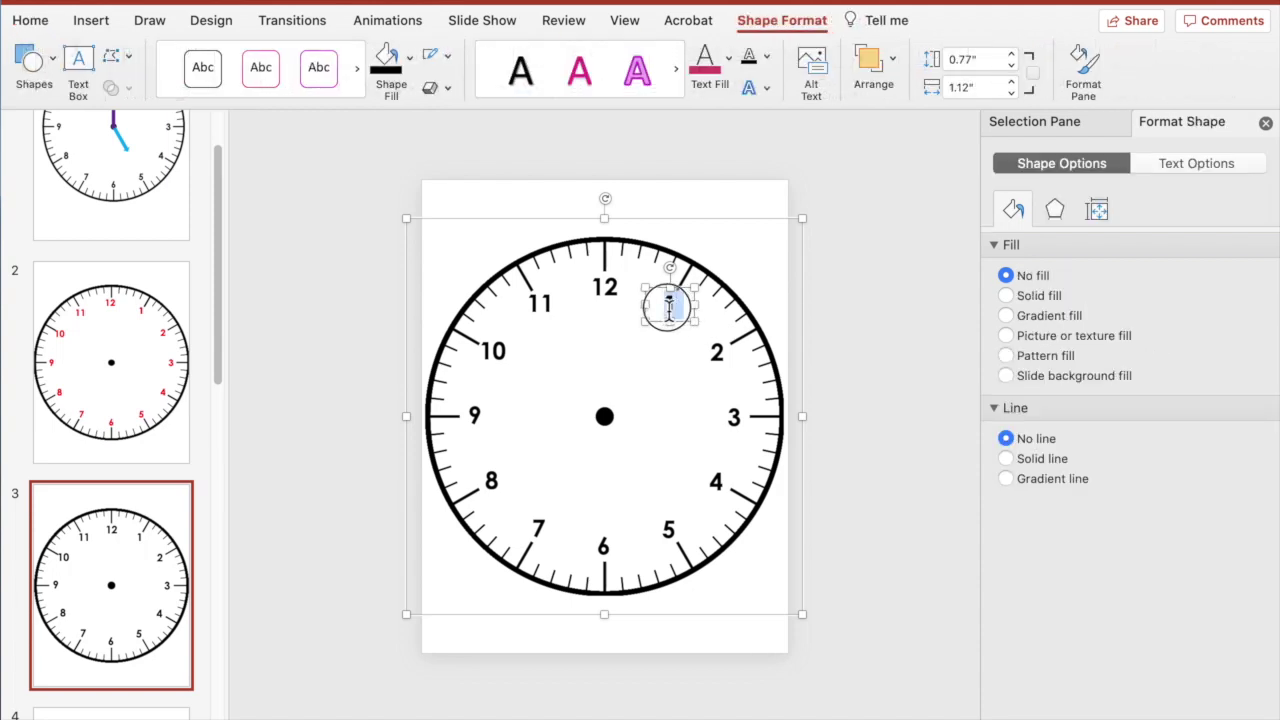
left_click(728, 57)
left_click(727, 291)
left_click(831, 337)
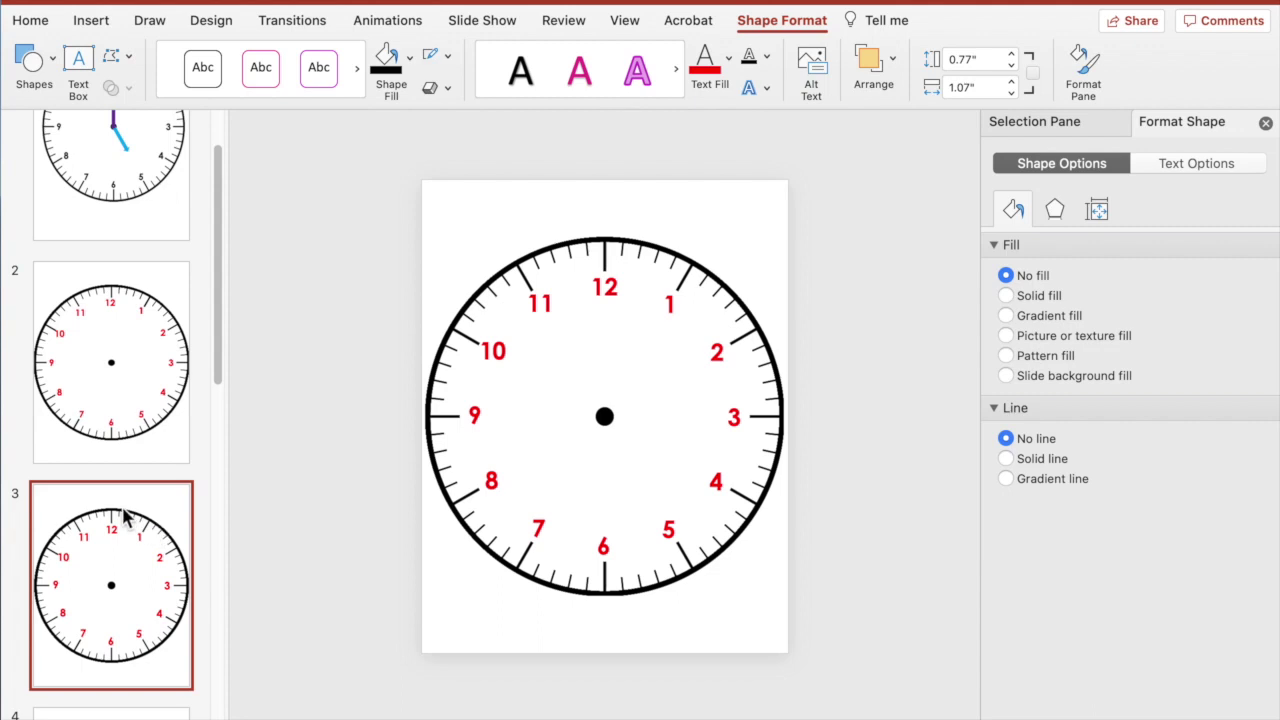
Duplicate slide 3 with the red-numbered clock
left_click_drag(224, 282, 220, 385)
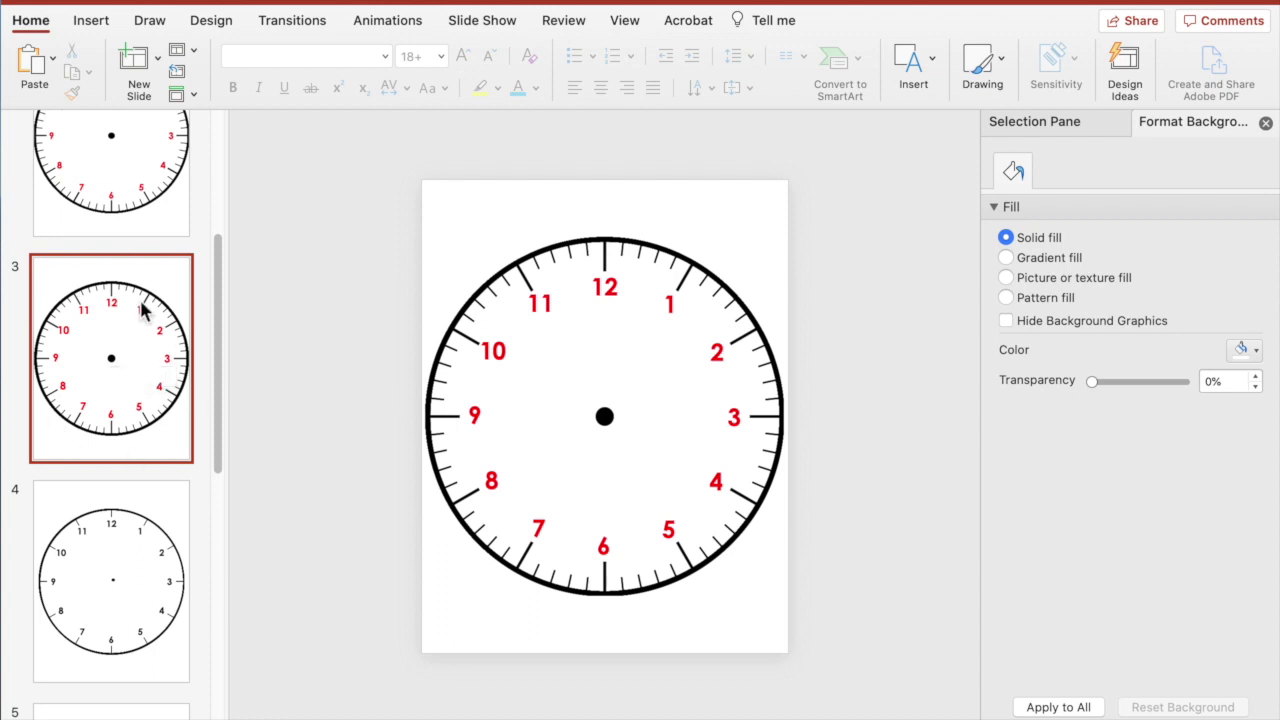
left_click(137, 348)
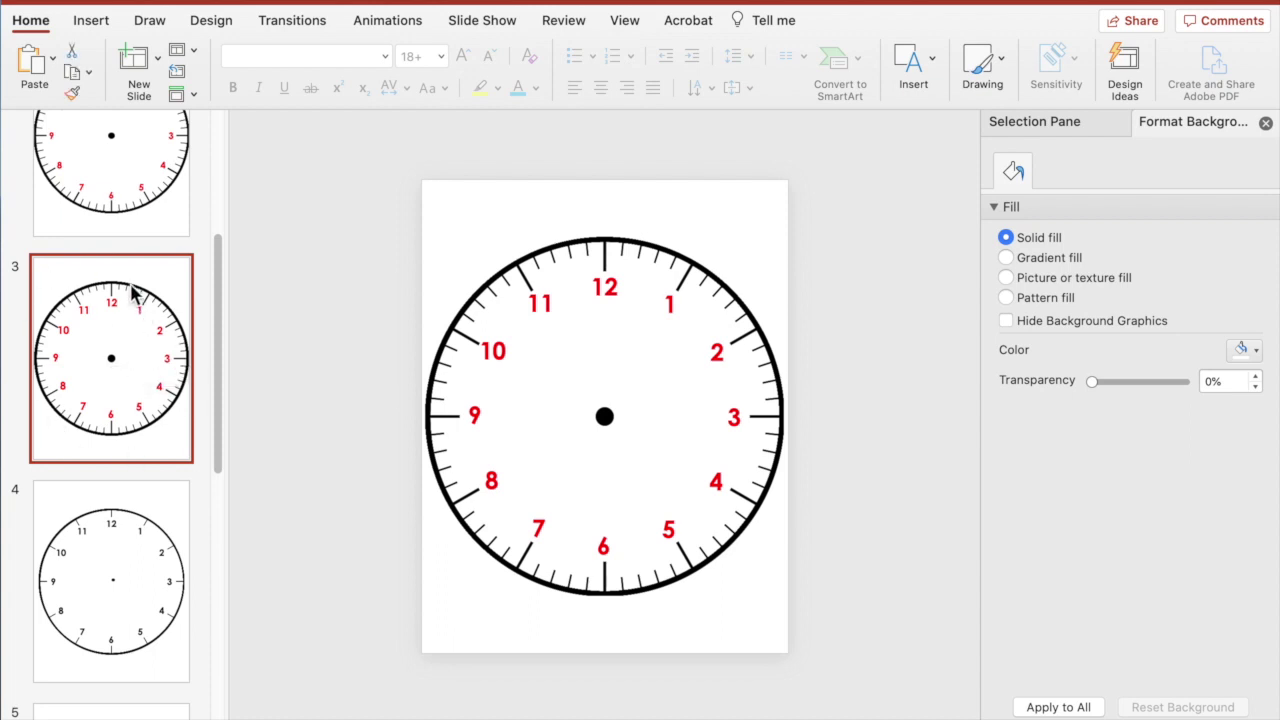
right_click(122, 298)
left_click(190, 414)
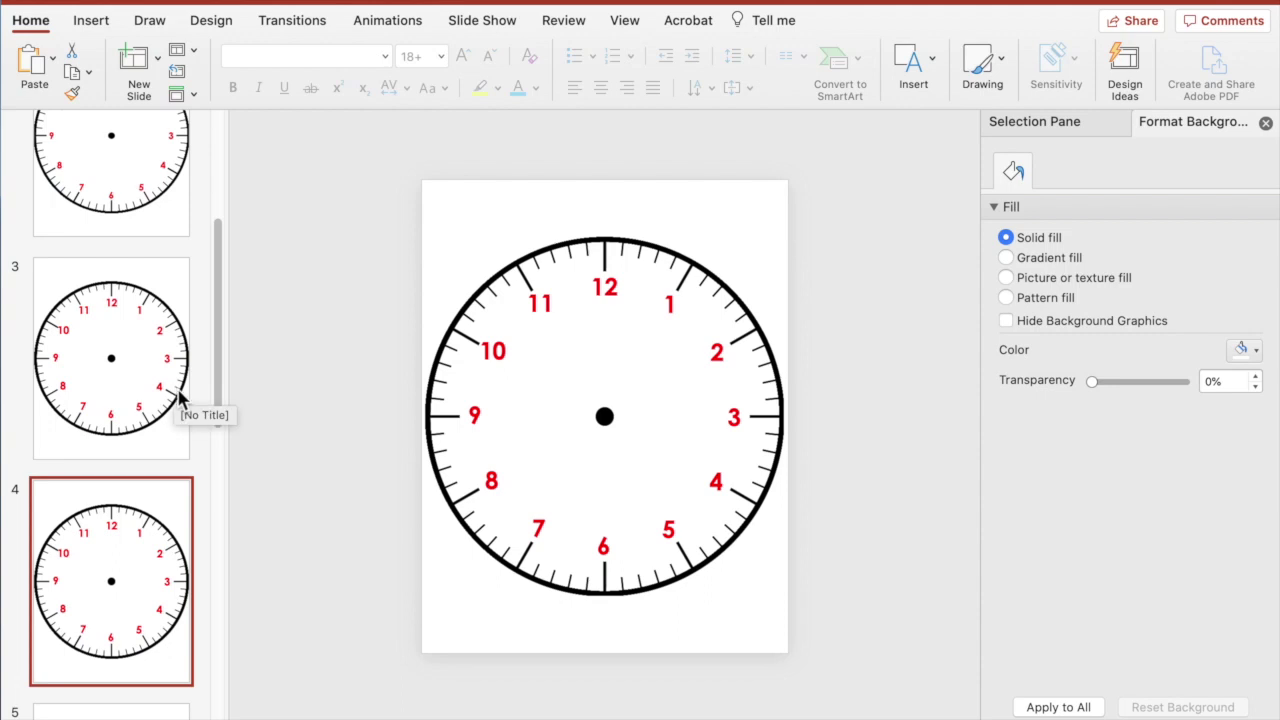
Save all the clock objects on slide 3 as a PNG picture named "Red Analog Clock with Minutes" in the Clocks folder
left_click(142, 329)
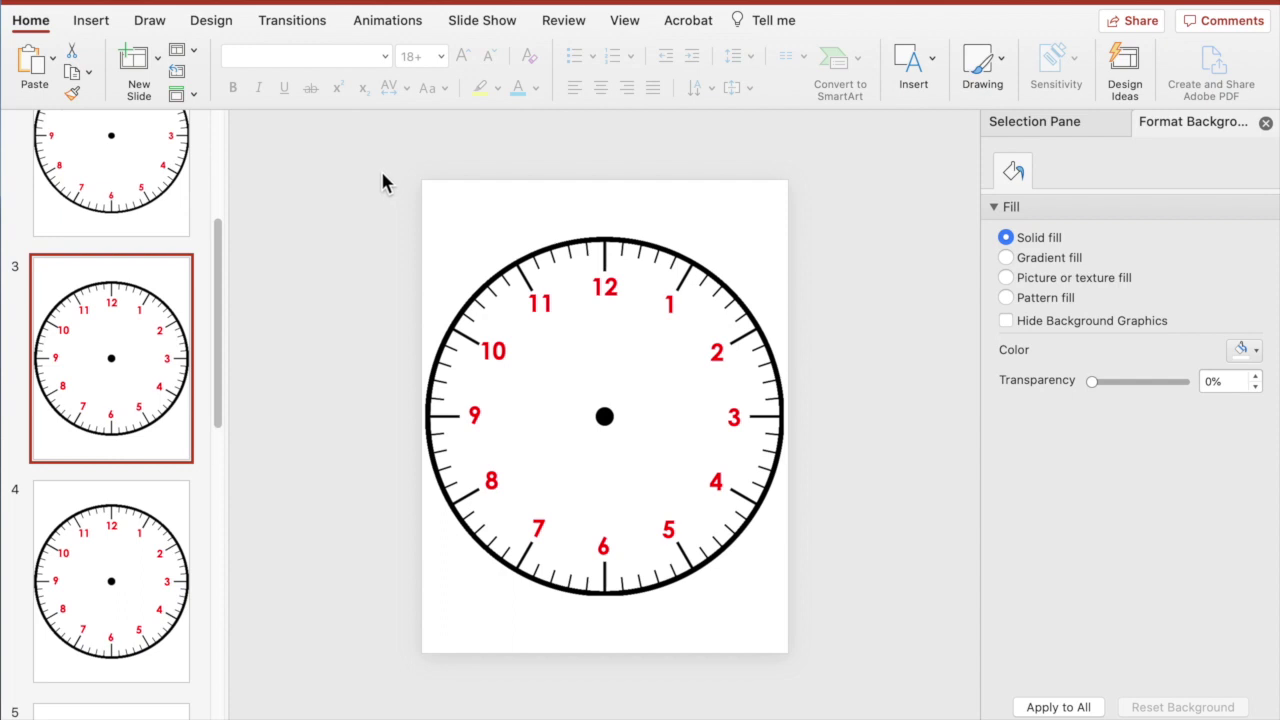
left_click_drag(357, 149, 915, 718)
left_click_drag(776, 606, 775, 603)
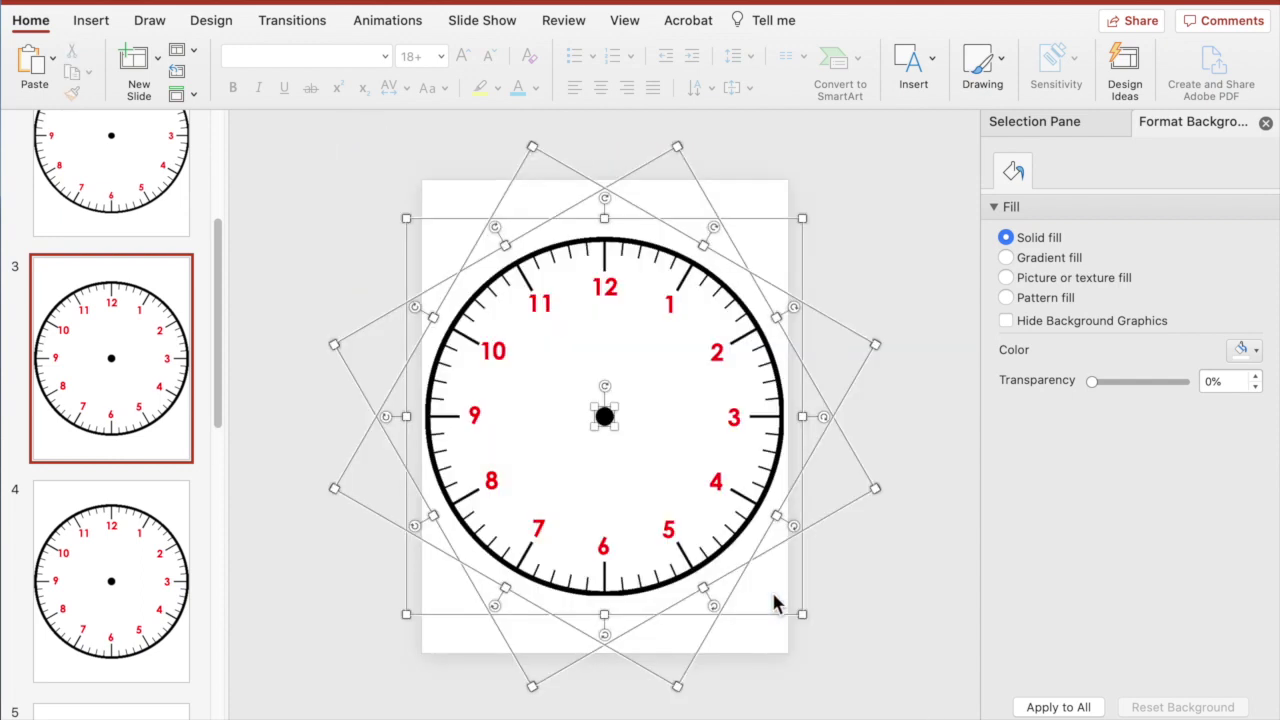
right_click(603, 416)
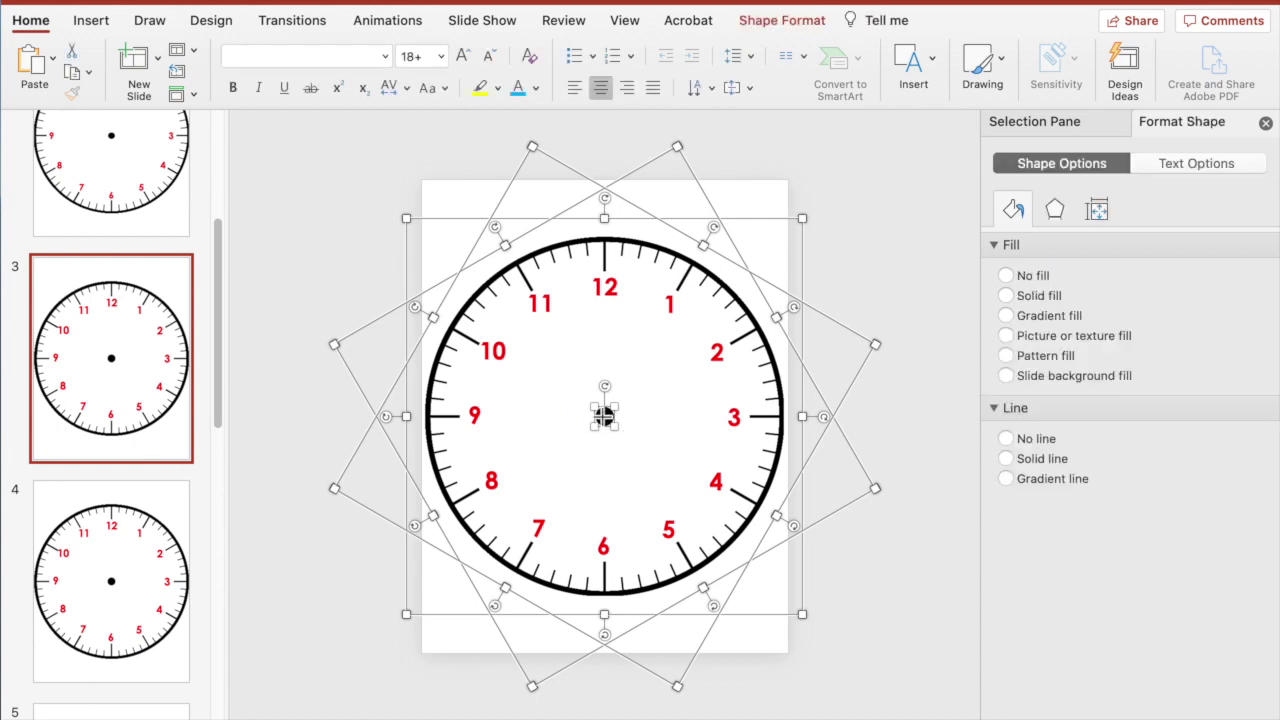
left_click(680, 592)
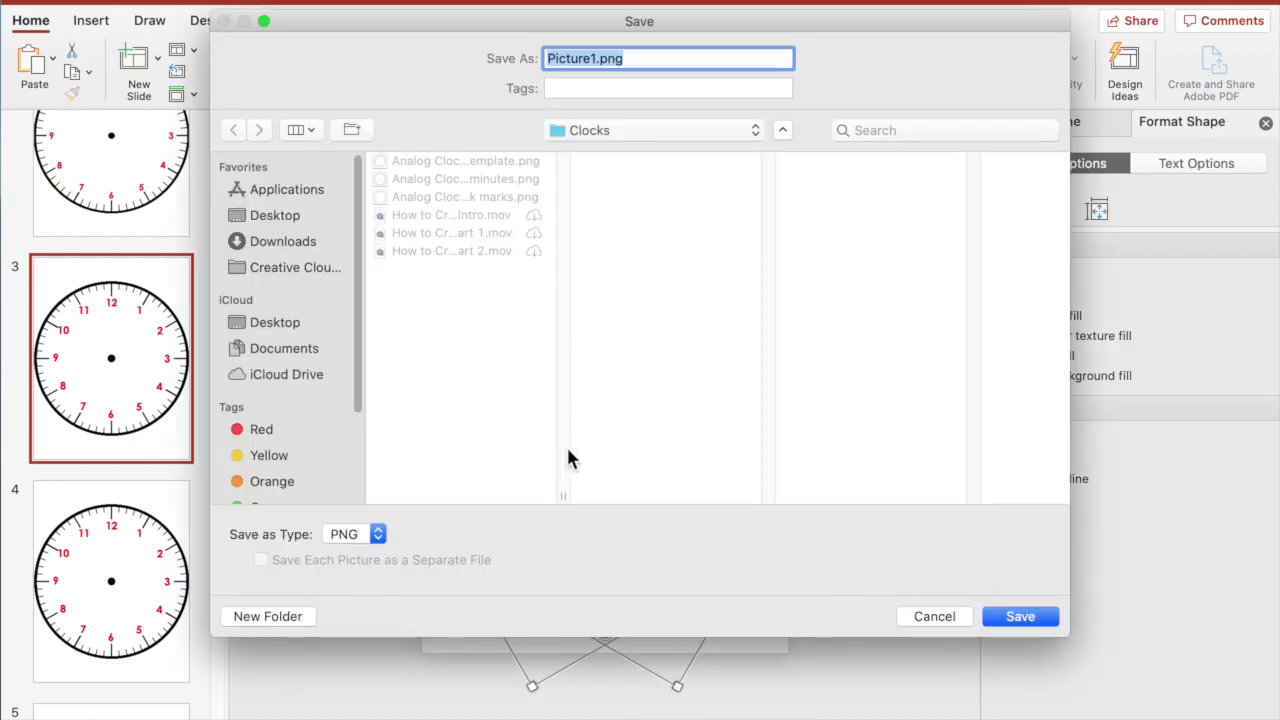
type("Red Analog Clock with Minutes")
left_click(1037, 616)
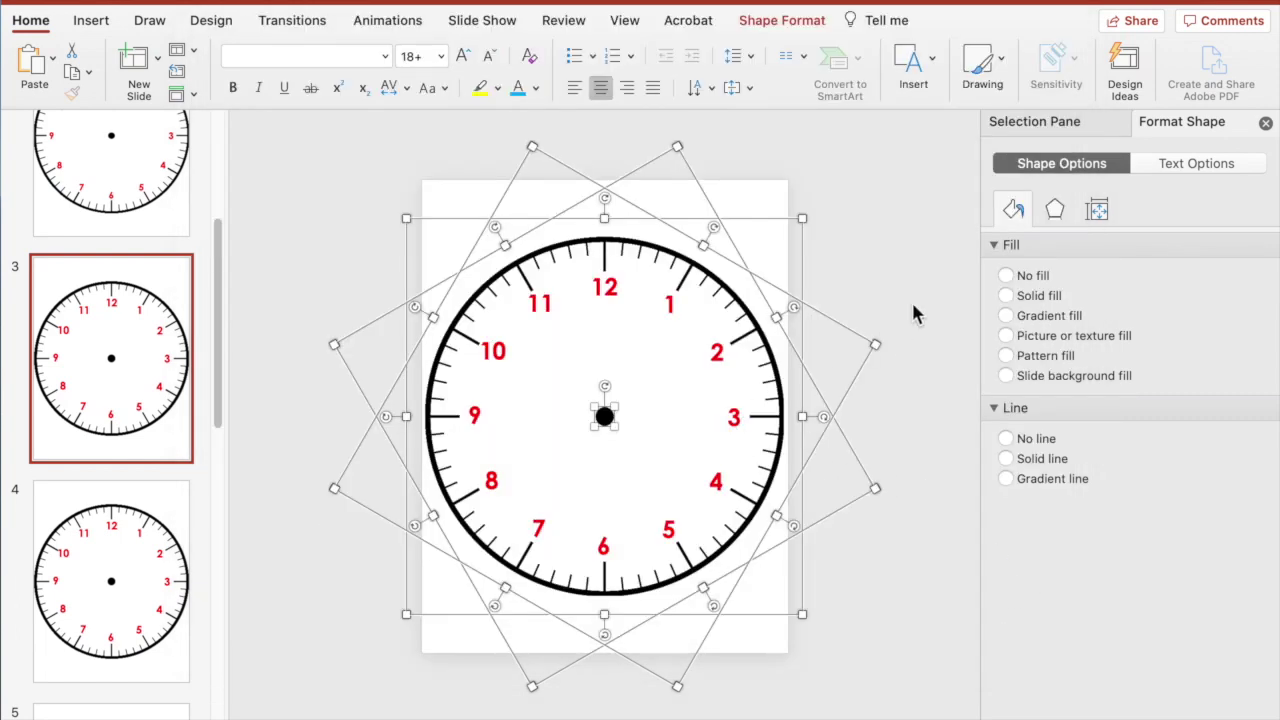
Add a blank slide after slide 3 and insert the picture "Red Analog Clock with Minutes.png" from the Clocks folder
left_click(138, 480)
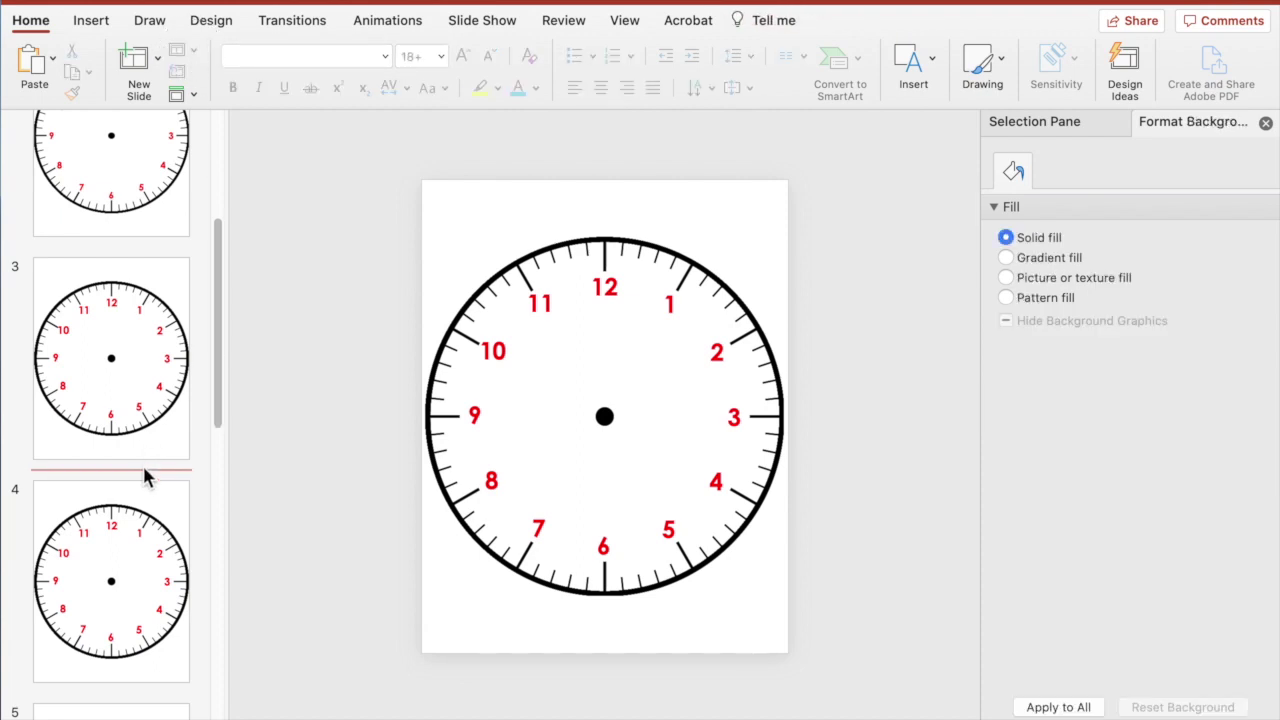
left_click(157, 58)
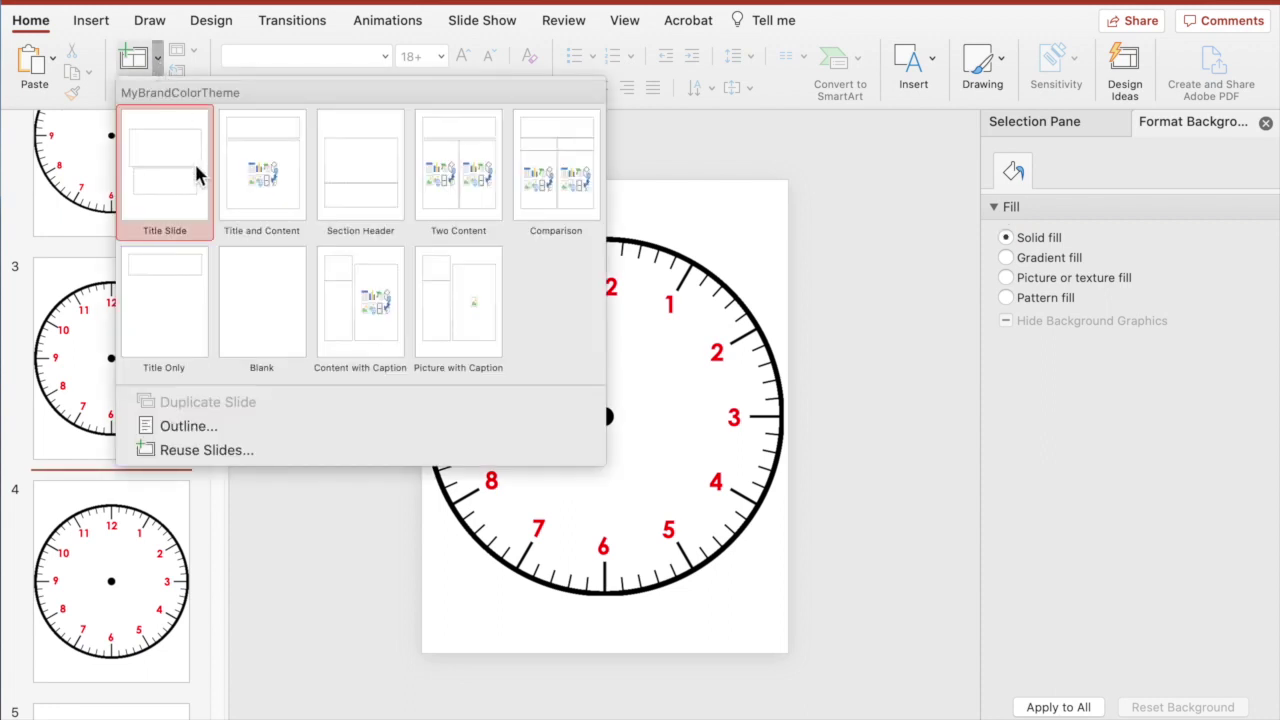
left_click(257, 289)
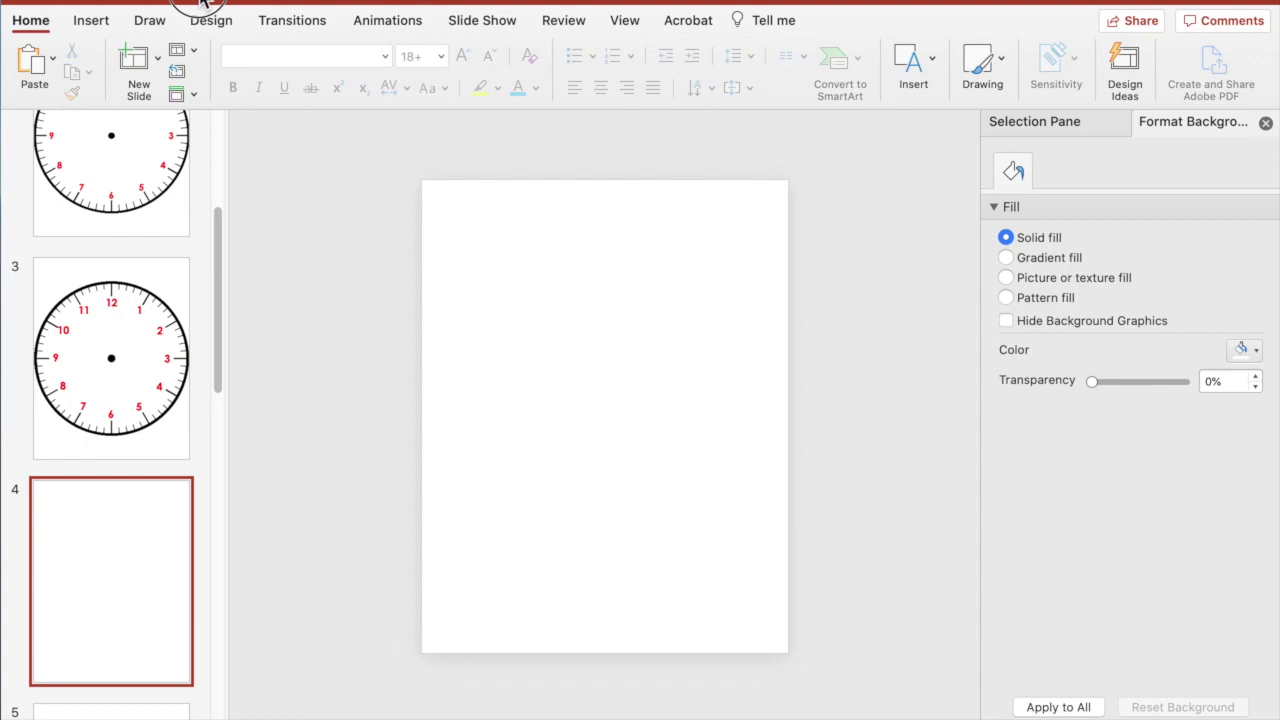
left_click(470, 193)
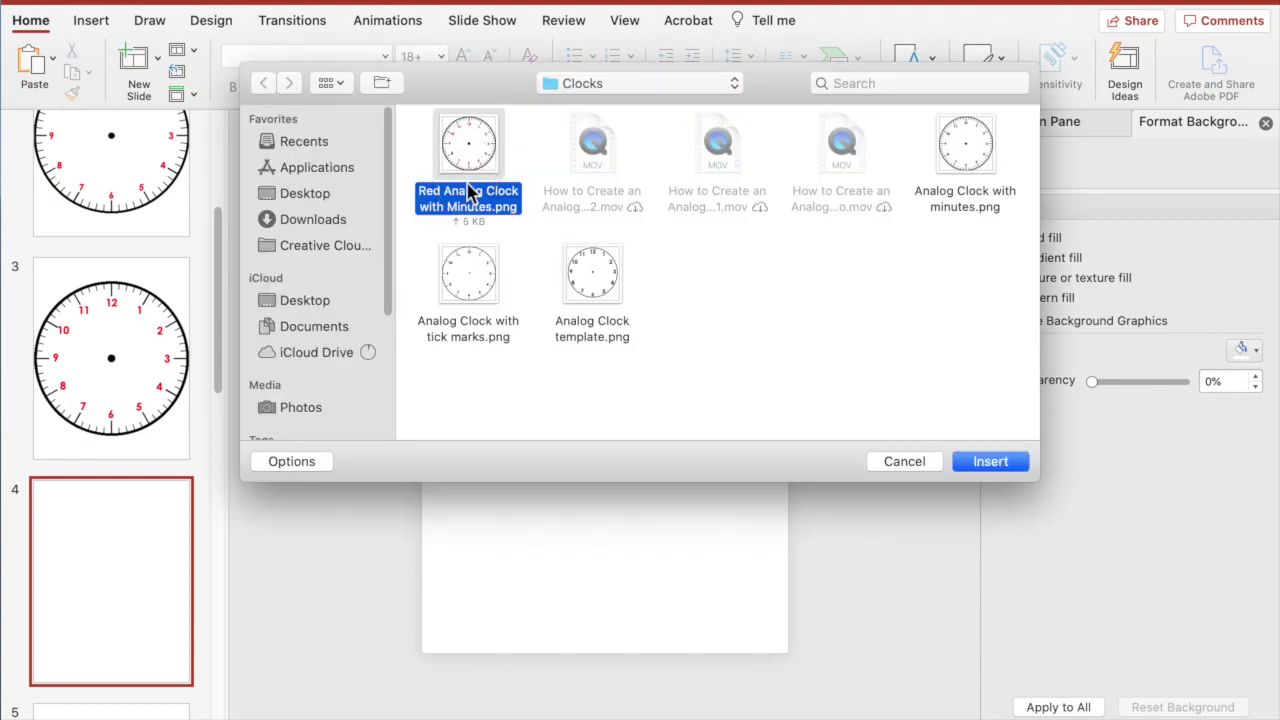
left_click(1018, 464)
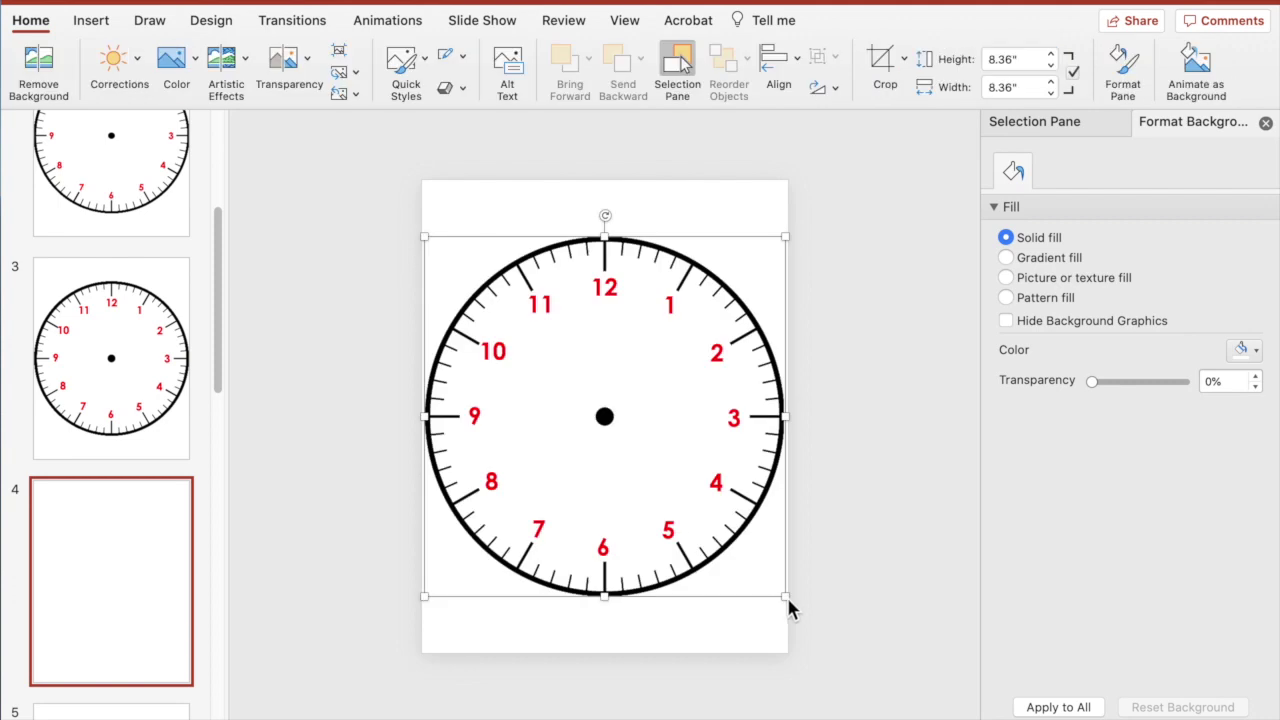
Shrink the red clock picture proportionally to well below page width and reposition it toward the middle of the slide
left_click_drag(783, 594, 625, 437)
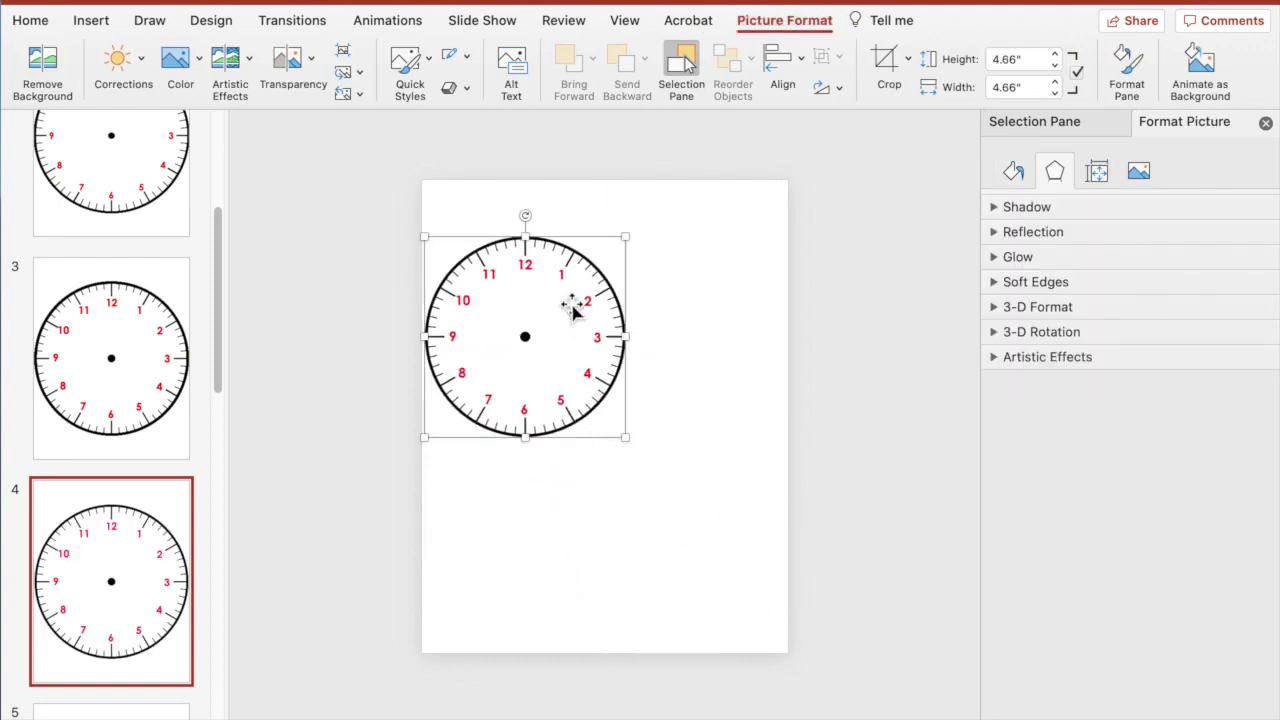
left_click_drag(627, 241, 643, 217)
left_click_drag(560, 337, 621, 383)
left_click_drag(713, 482, 676, 499)
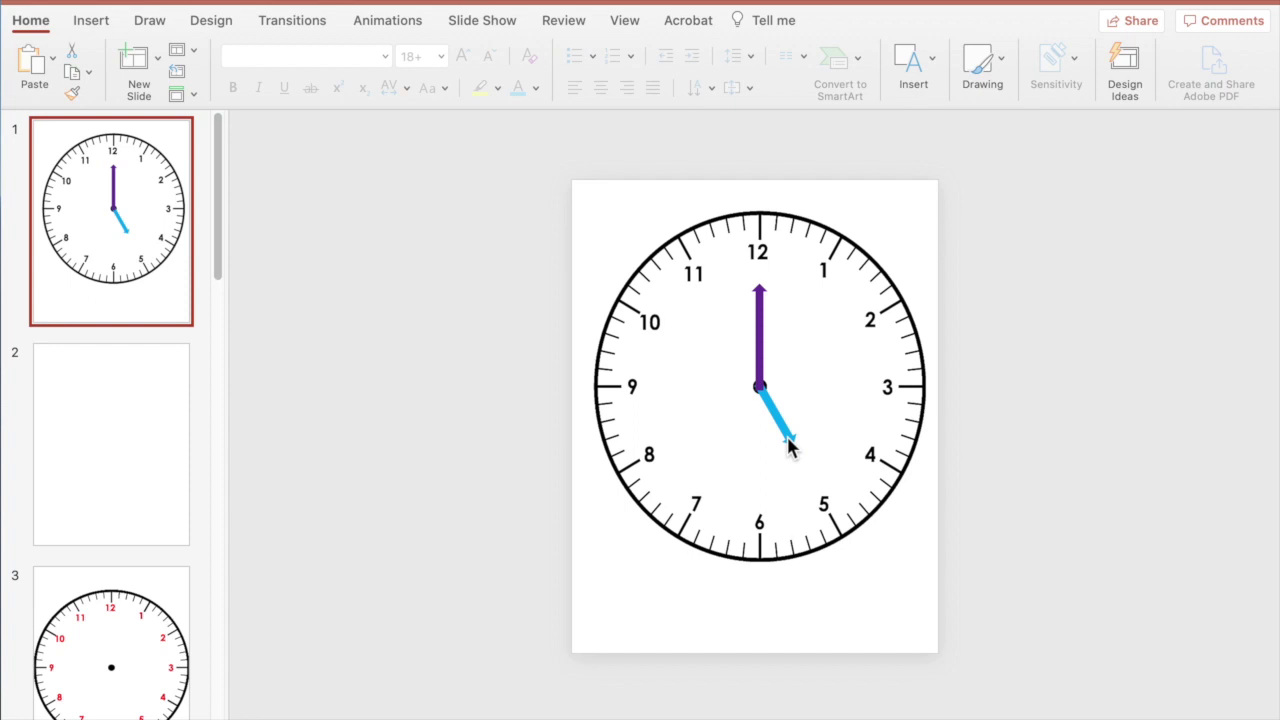
Insert "Analog Clock with minutes.png" on blank slide 2, shrink it to about 6.55" square and center it on the page
left_click(97, 432)
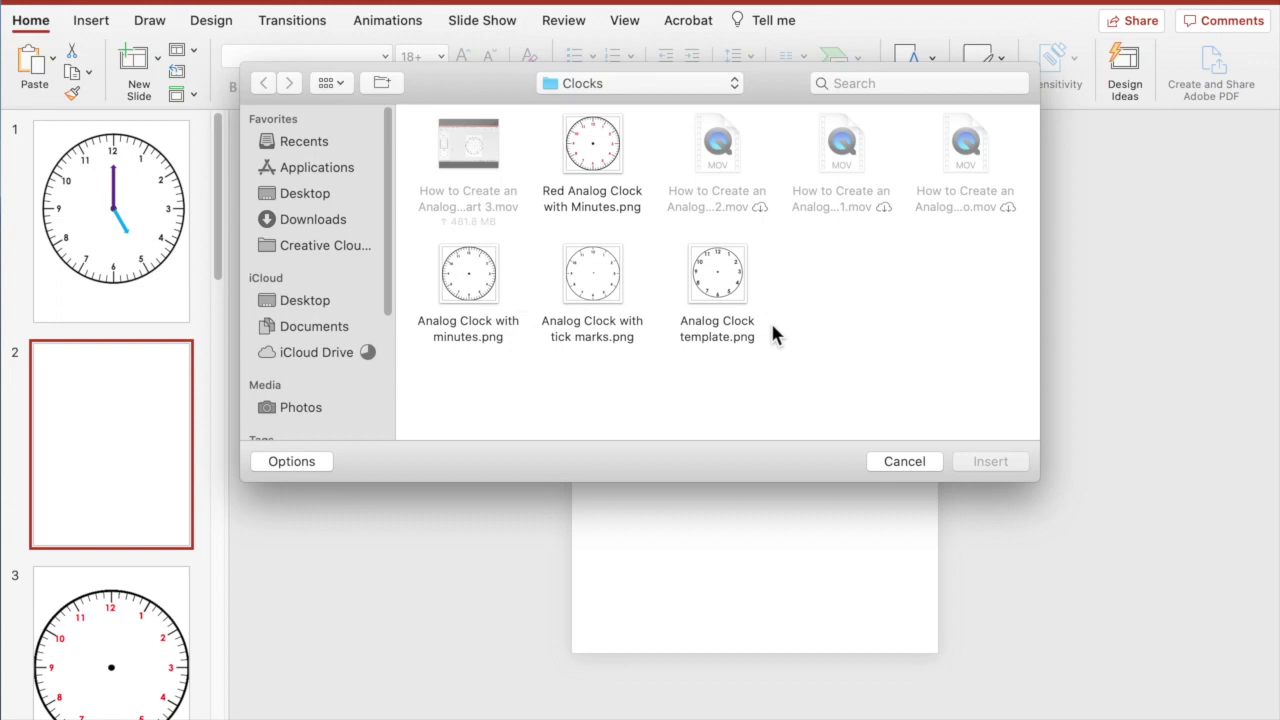
left_click(468, 287)
left_click(992, 462)
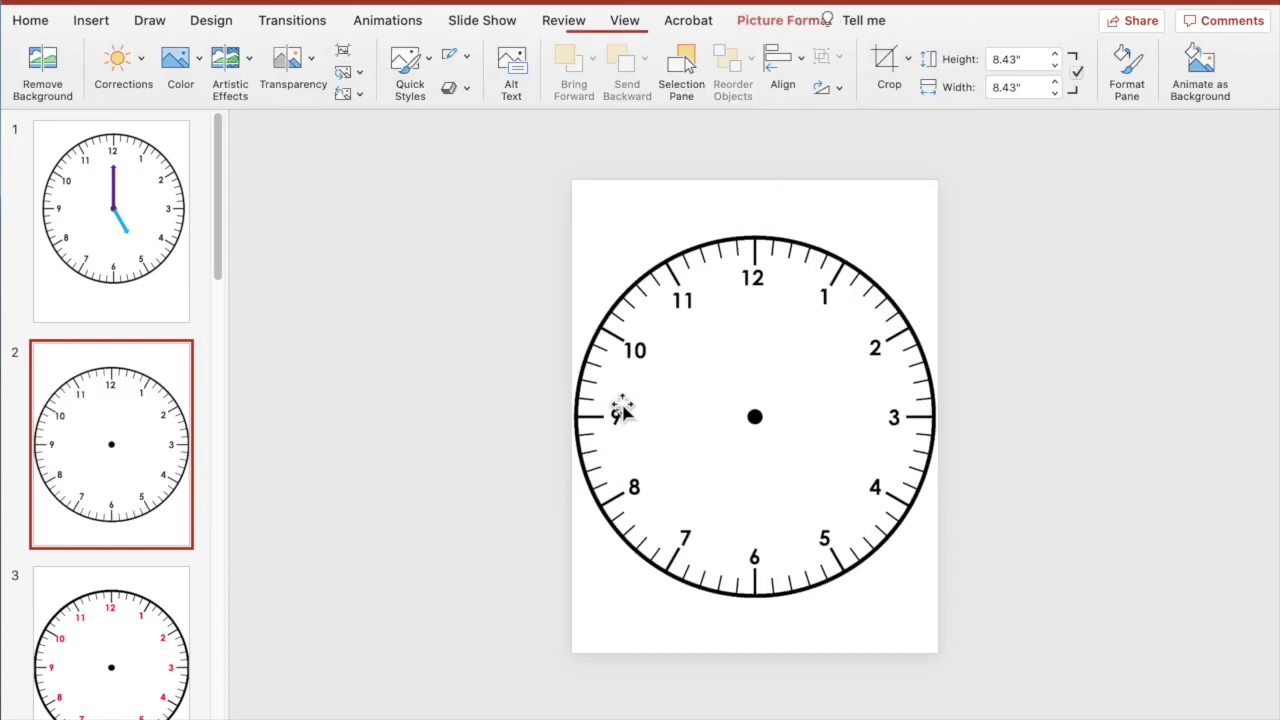
left_click_drag(948, 605, 820, 520)
left_click_drag(749, 449, 798, 488)
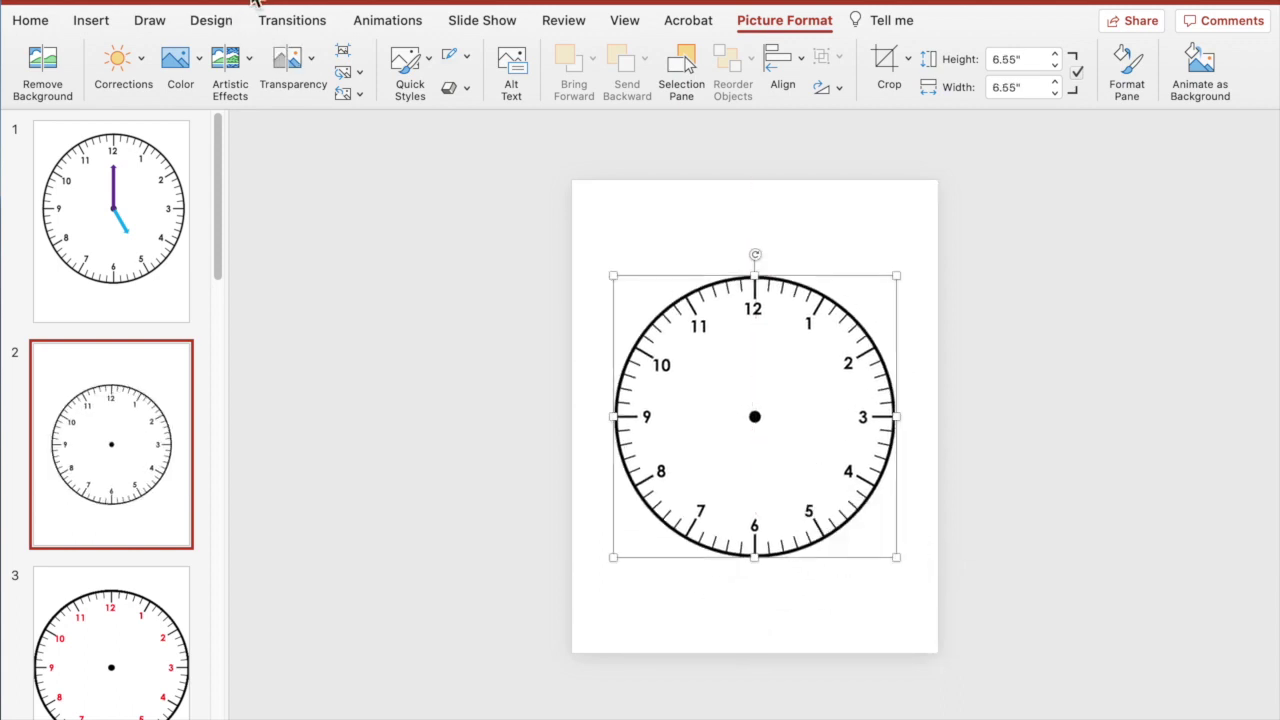
Draw a vertical line arrow about 2.02" long from the clock's center to just below the 12 as the minute hand
left_click(255, 2)
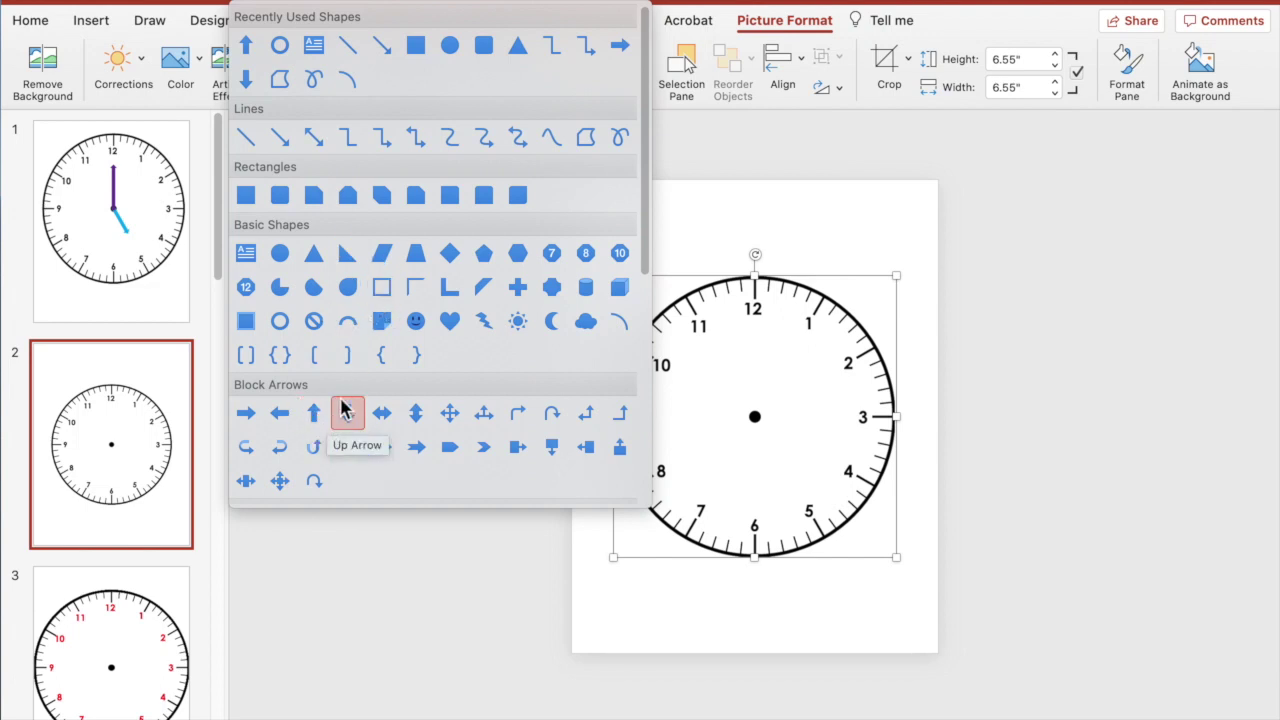
left_click(283, 140)
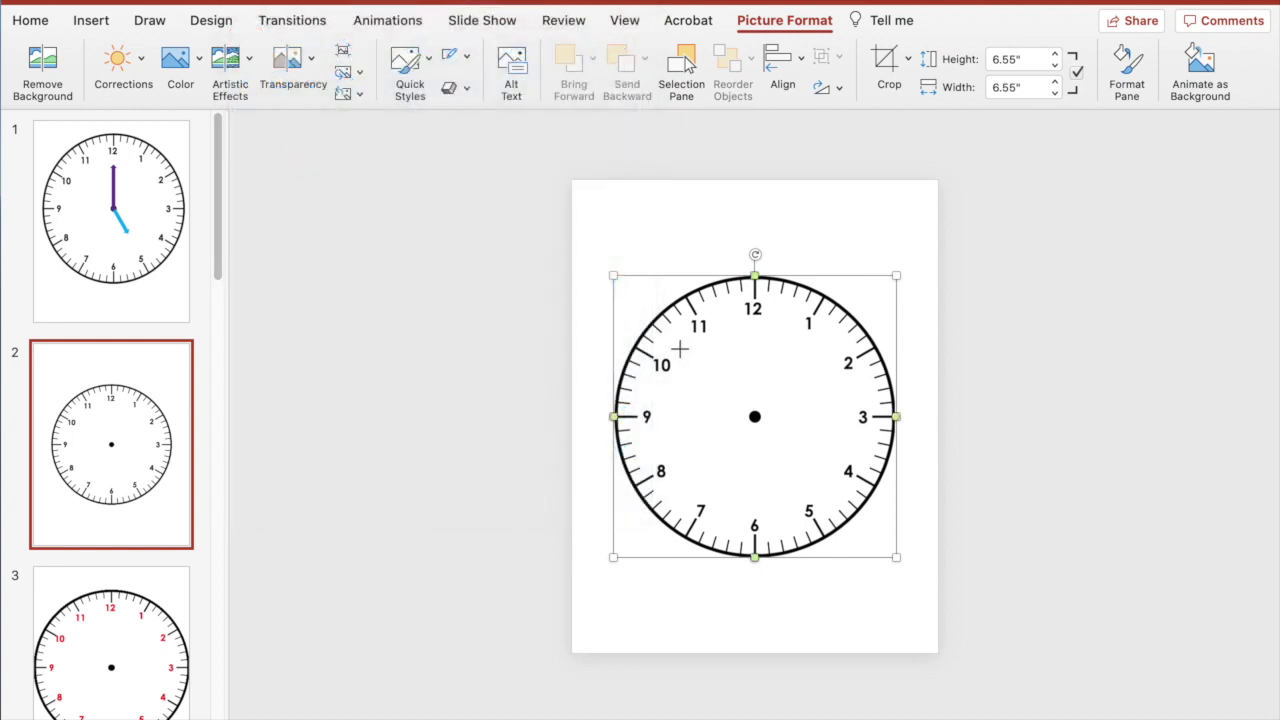
left_click_drag(758, 340, 754, 410)
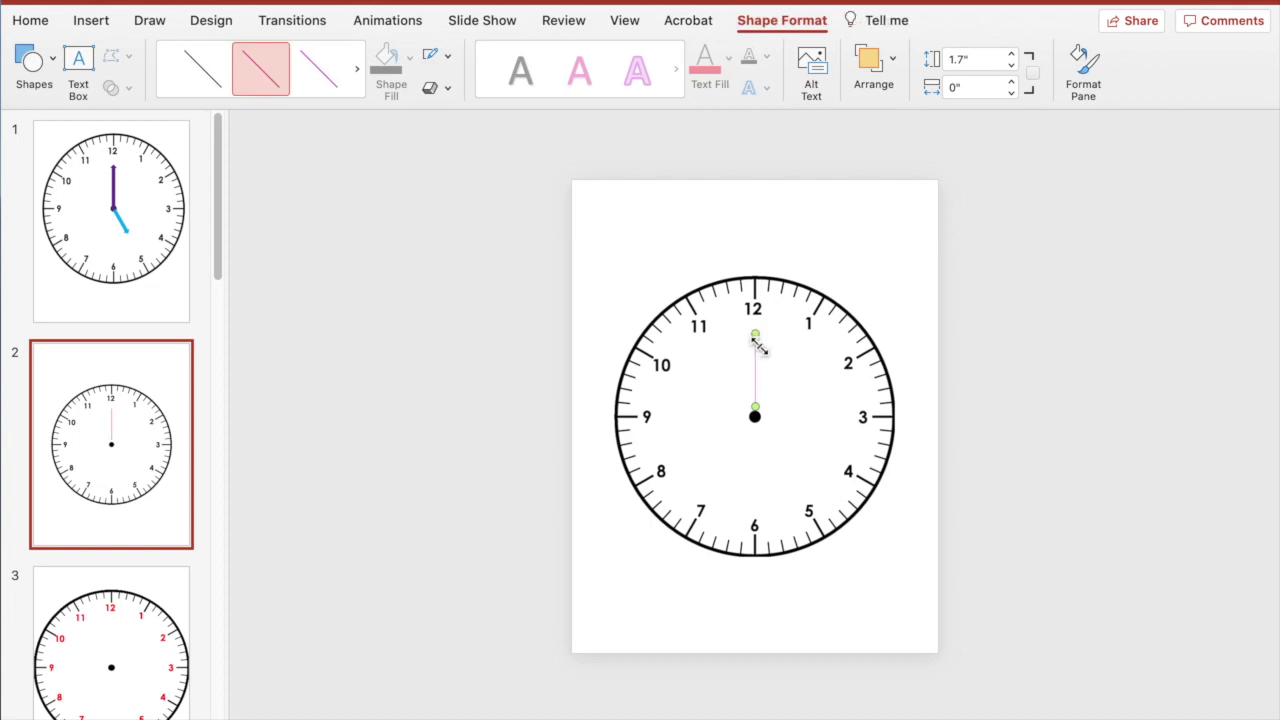
left_click_drag(756, 336, 757, 497)
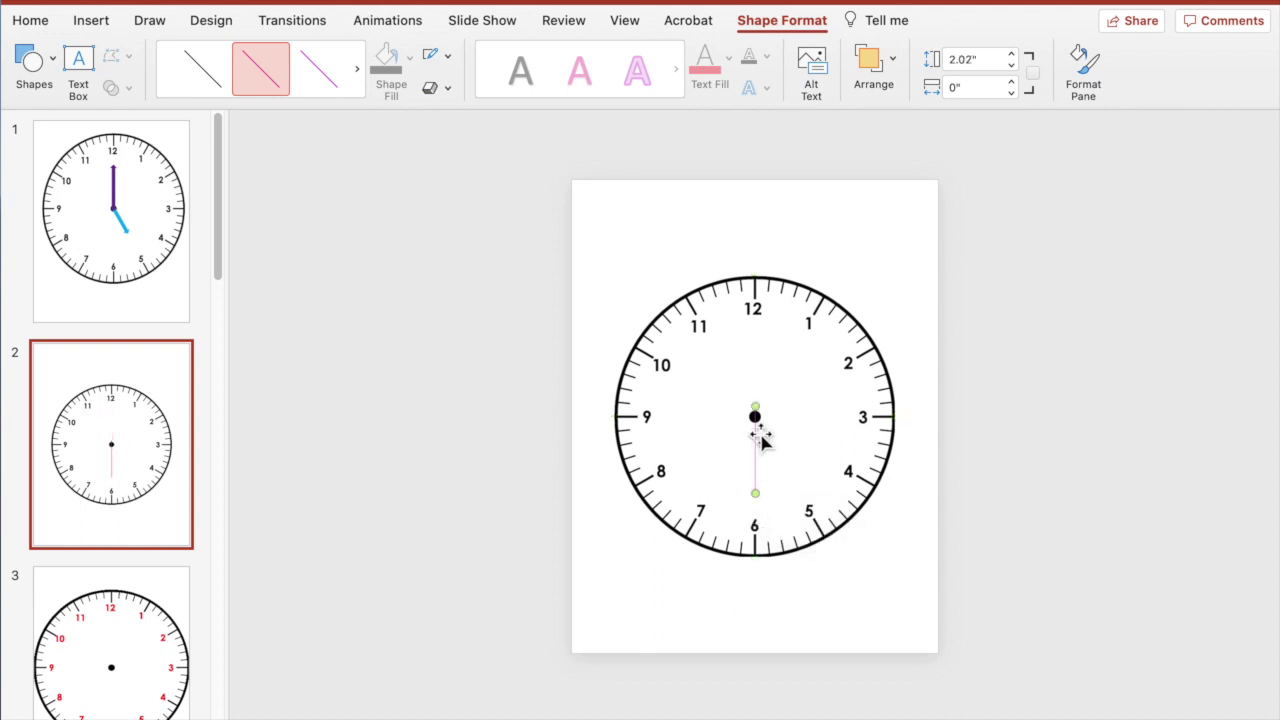
left_click_drag(763, 443, 757, 368)
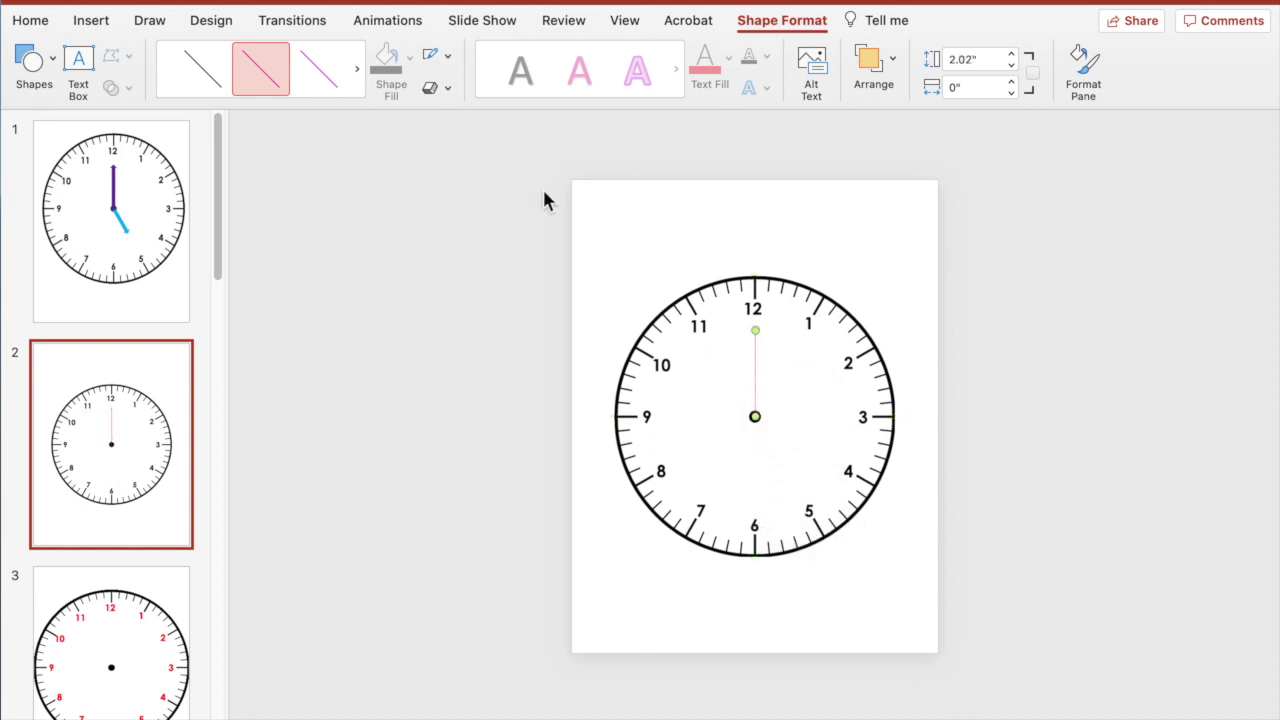
Format the minute hand arrow with a black outline and a 6 pt weight
left_click(450, 58)
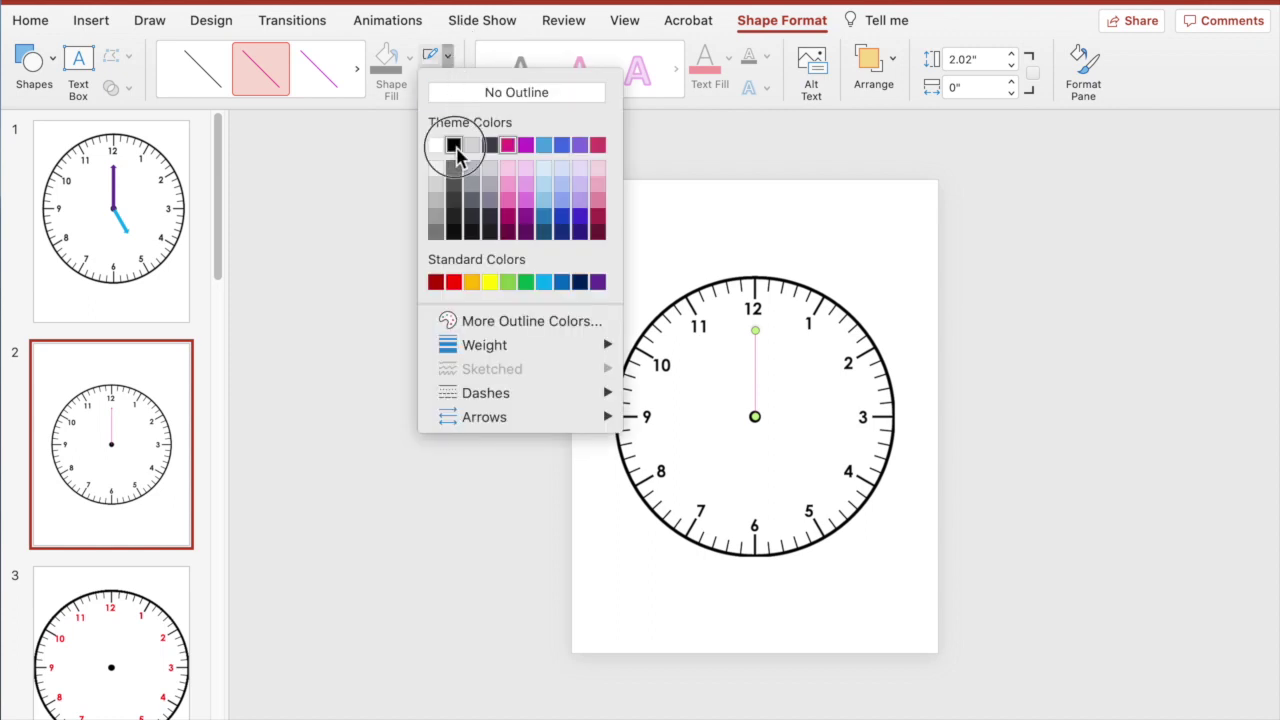
left_click(451, 145)
left_click(448, 58)
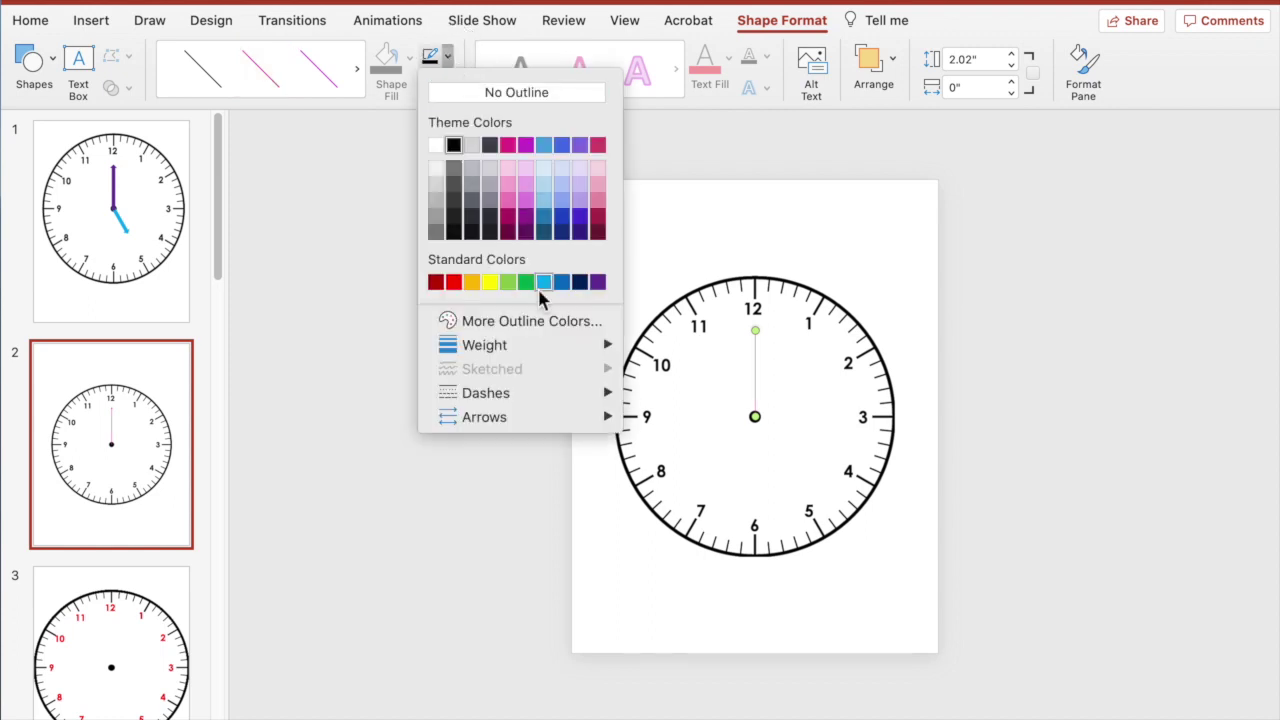
mouse_move(537, 347)
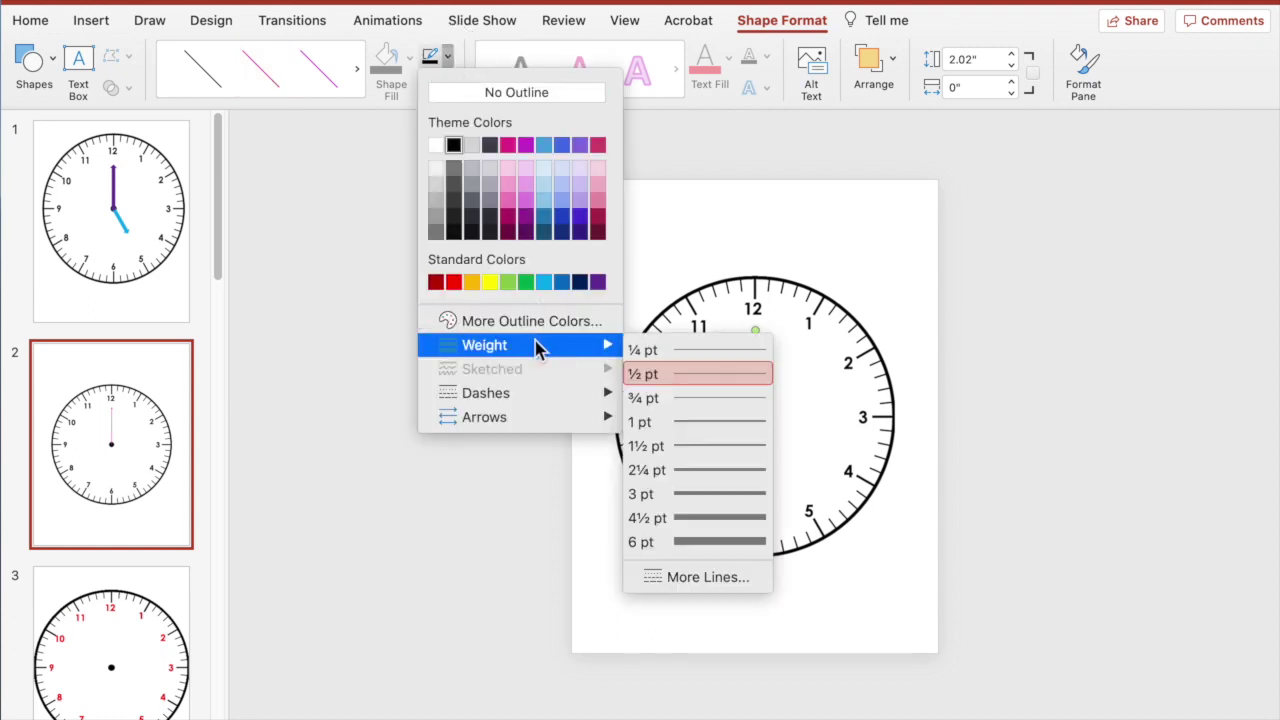
left_click(682, 548)
left_click(1012, 430)
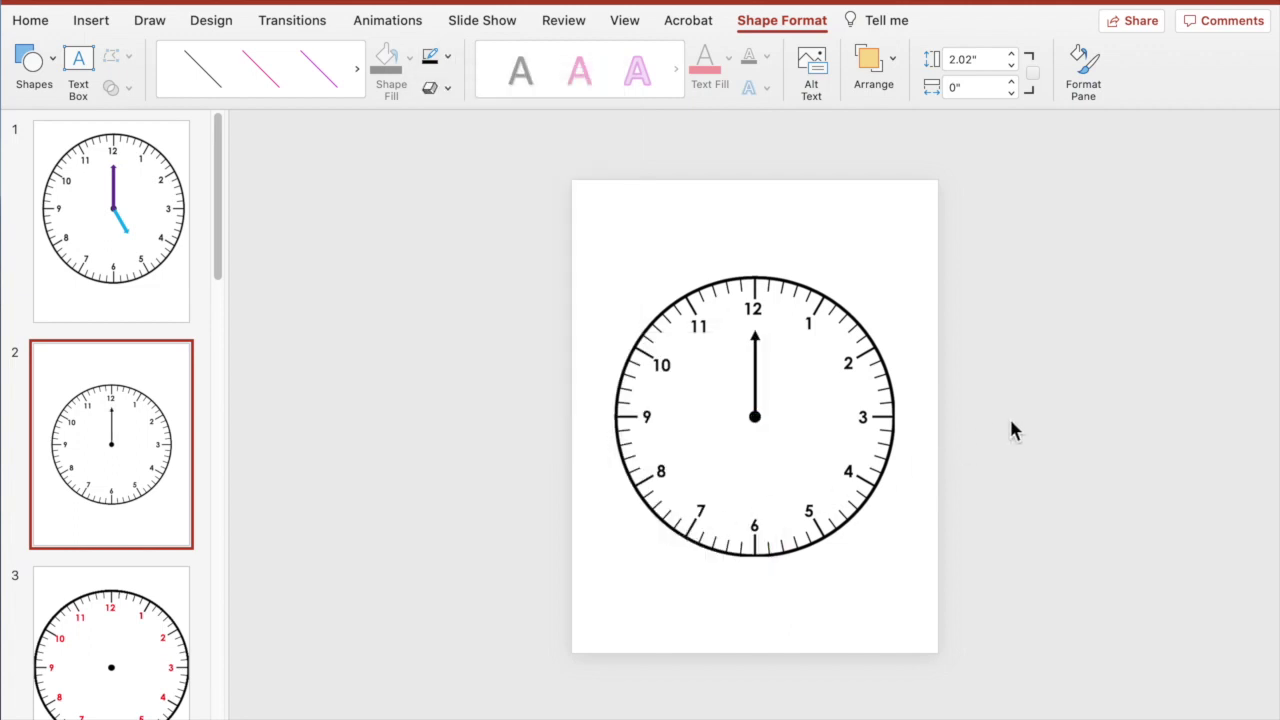
Duplicate the minute hand and turn the copy into a shorter hour hand running from the clock's center toward the 5
left_click(755, 368)
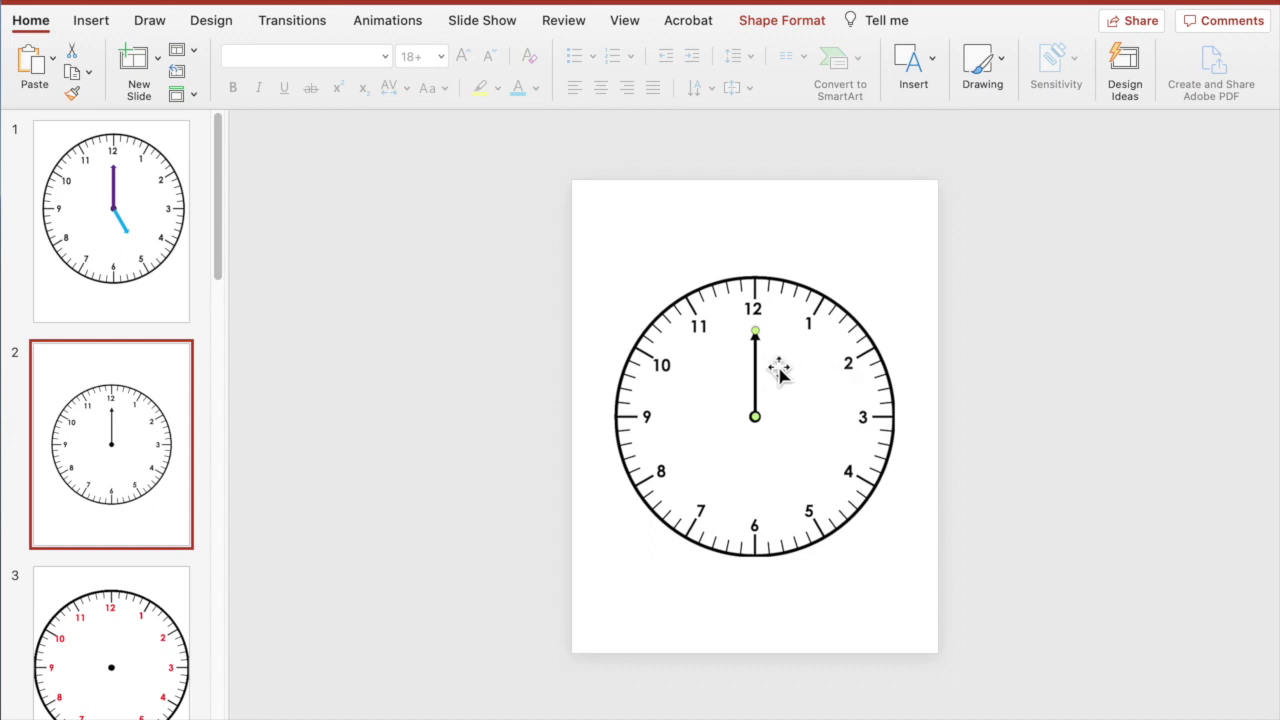
key("super+d")
left_click_drag(779, 370, 771, 442)
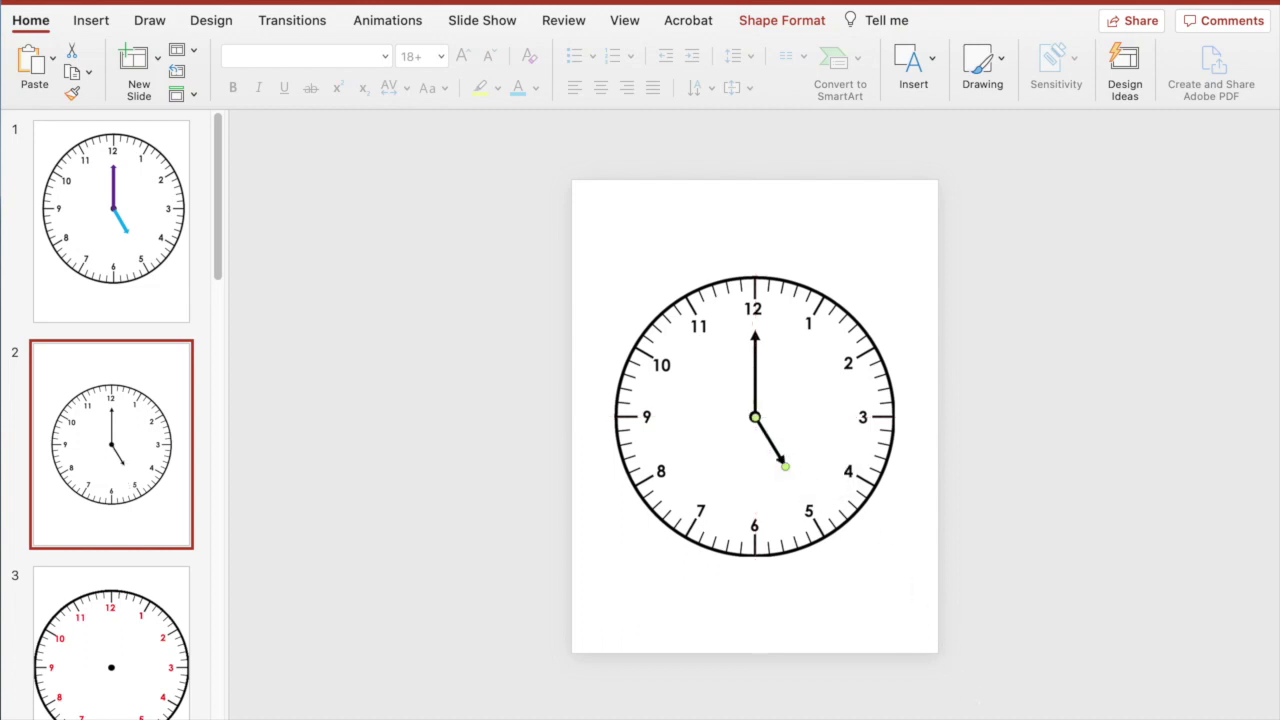
Fine-tune the hour hand so it starts at the center dot and points at the 5, spanning about 1.25" by 0.73"
scroll(1113, 712, "up", 8)
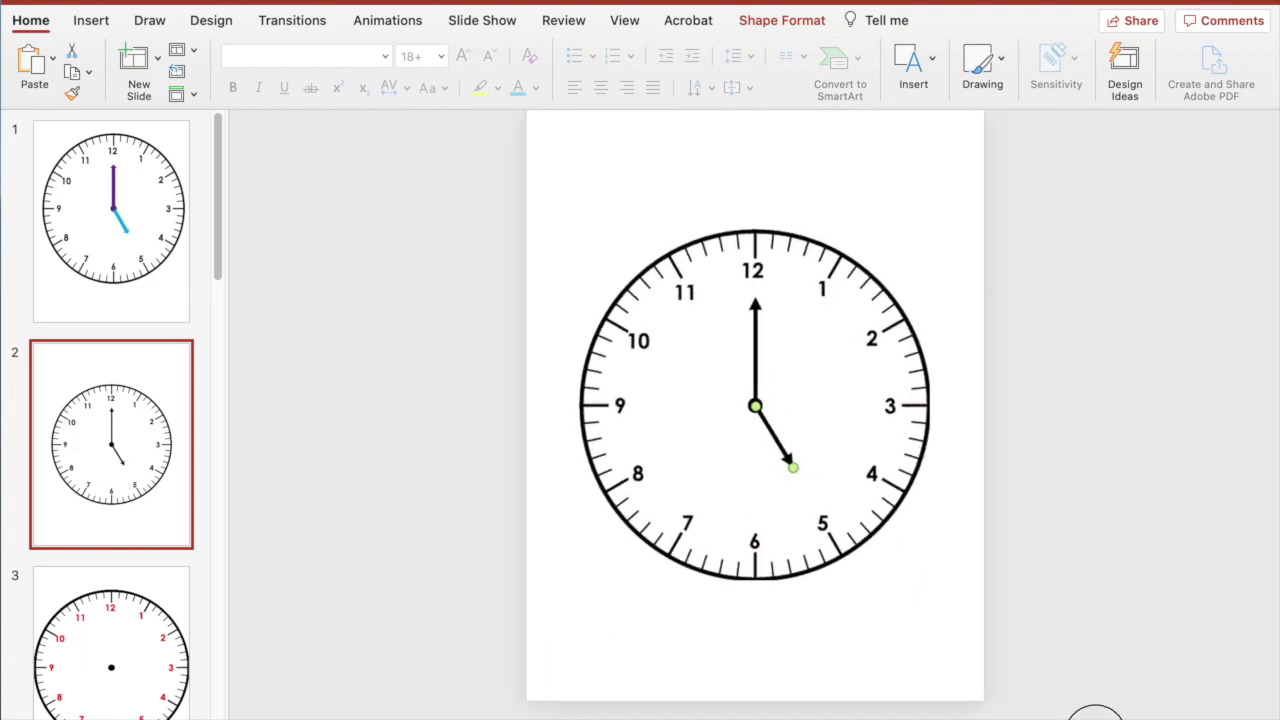
left_click_drag(782, 423, 788, 428)
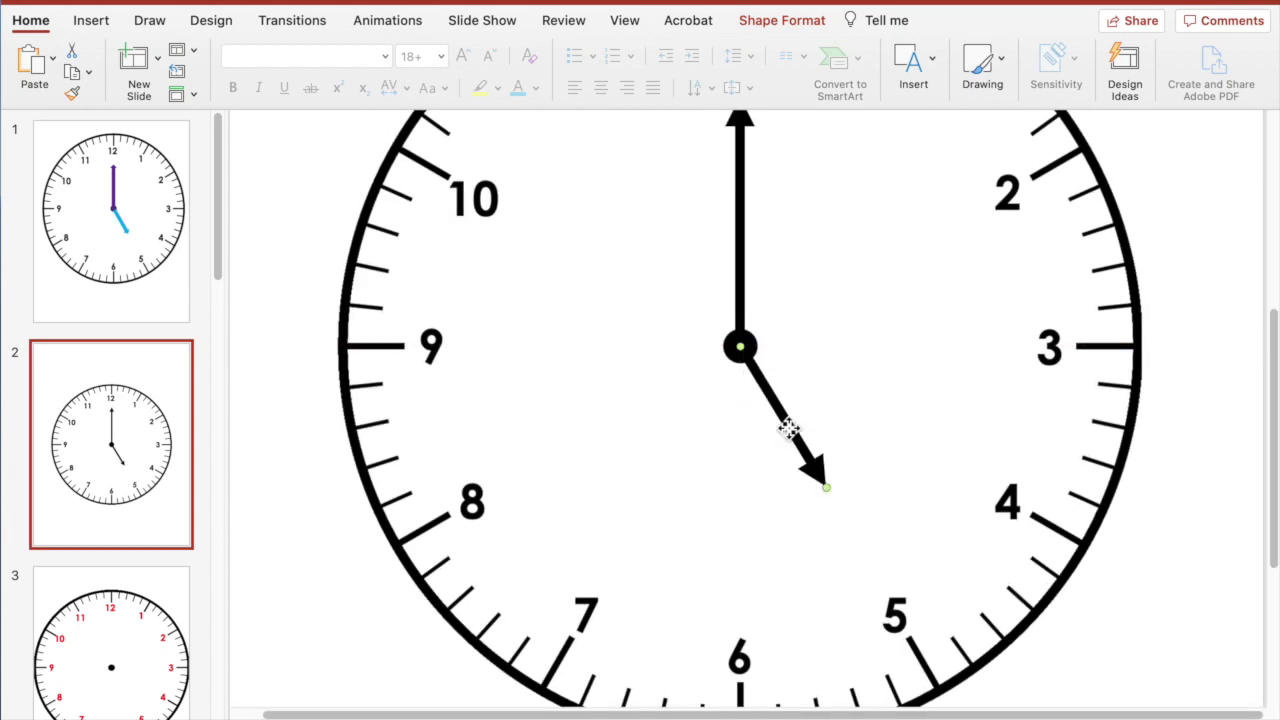
mouse_move(828, 489)
left_mouse_down()
mouse_move(836, 513)
mouse_move(832, 497)
left_mouse_up()
left_click(1205, 383)
left_click_drag(1266, 434, 1260, 471)
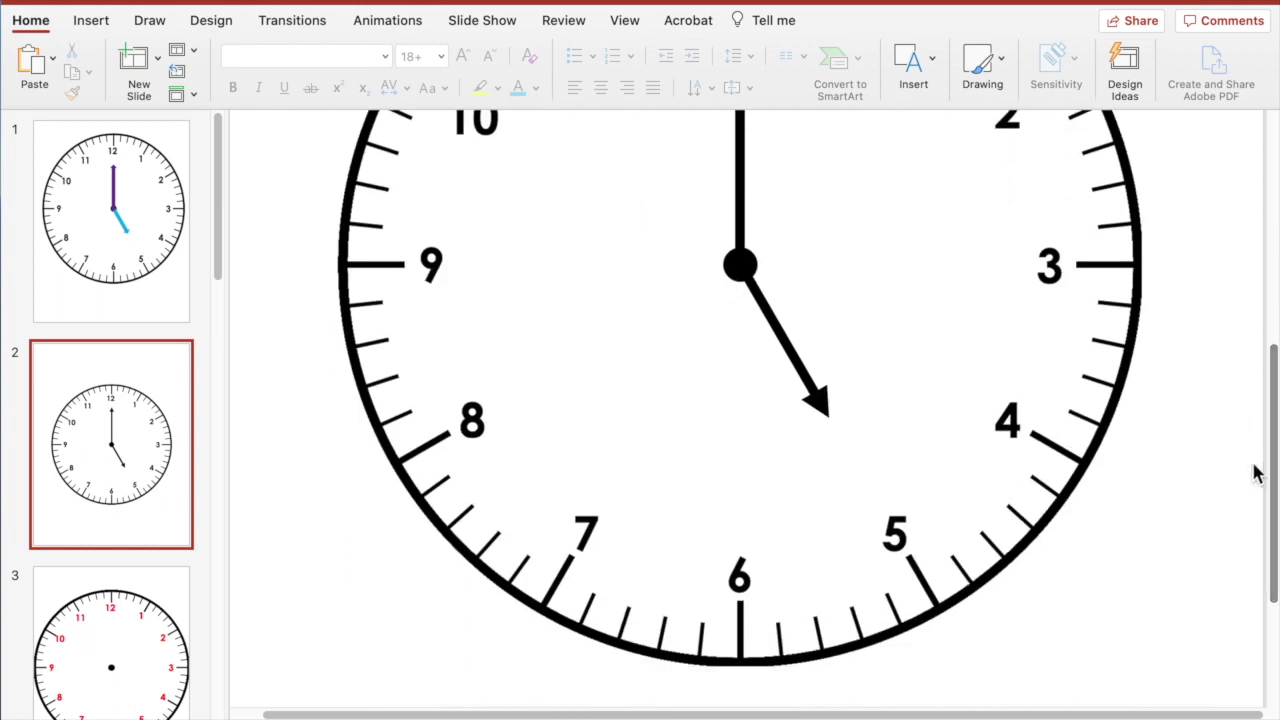
scroll(740, 400, "down", 5)
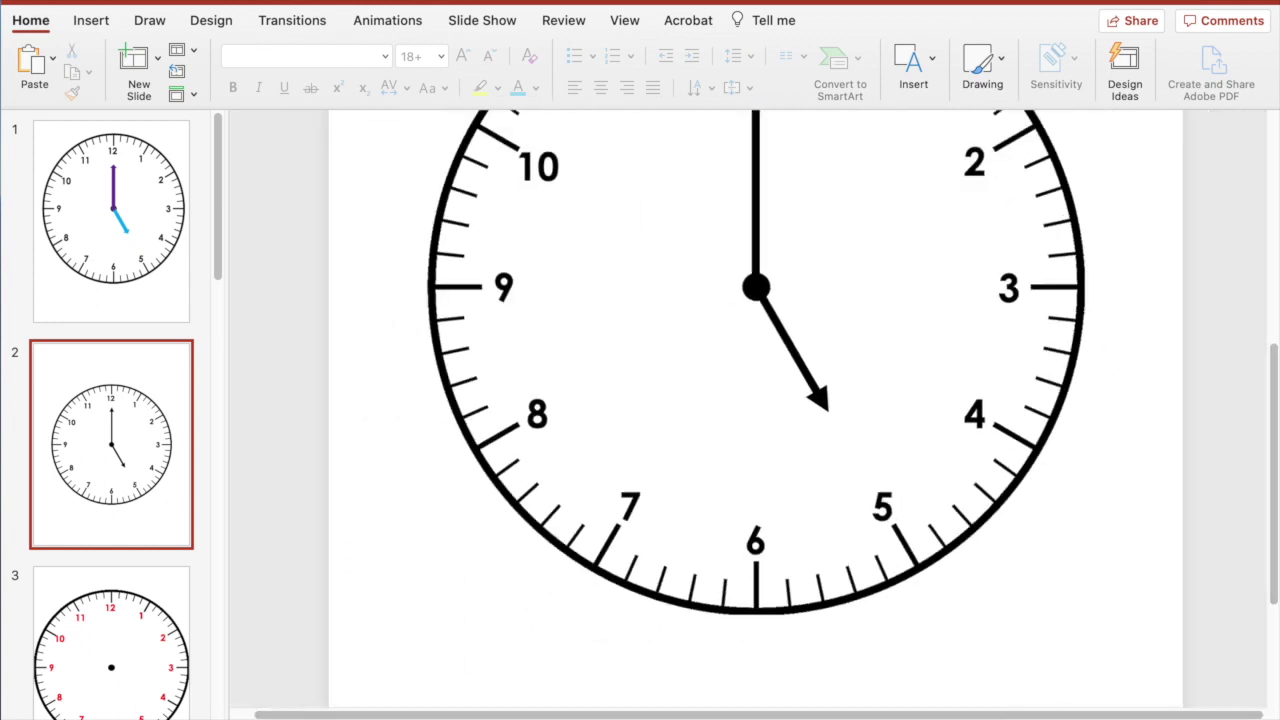
scroll(1038, 712, "up", 3)
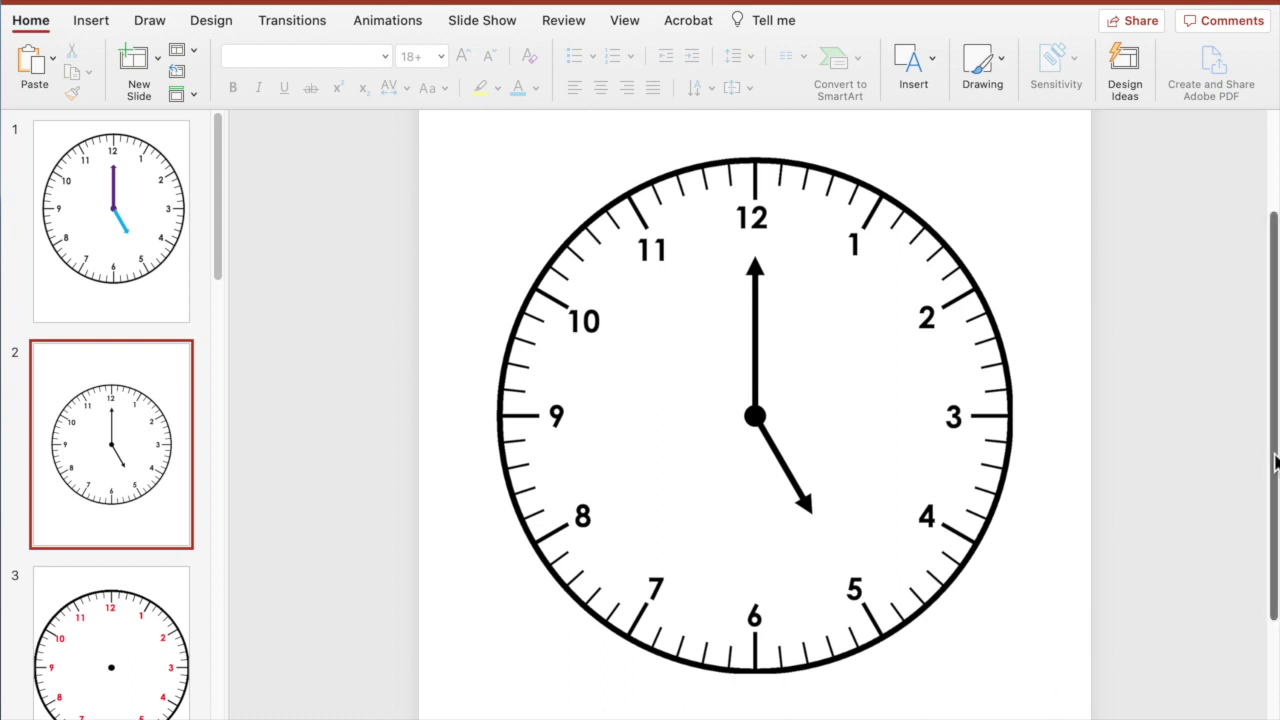
scroll(1274, 455, "down", 2)
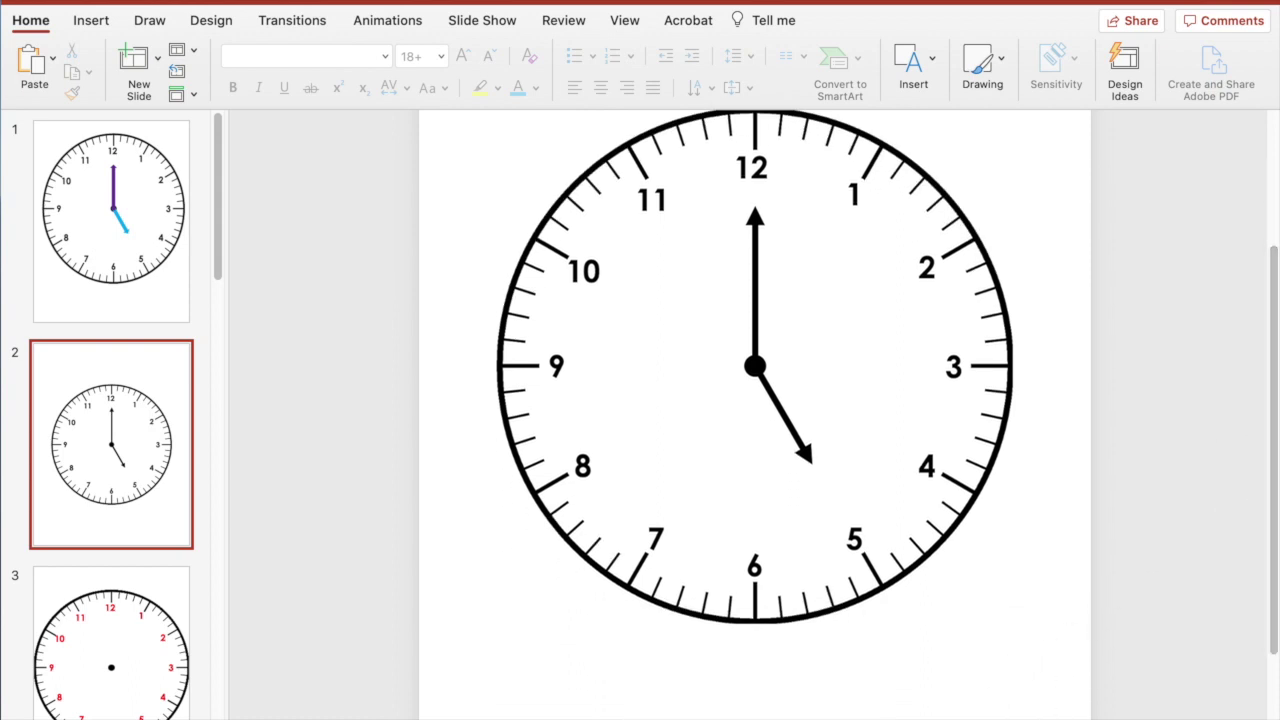
scroll(790, 280, "down", 6)
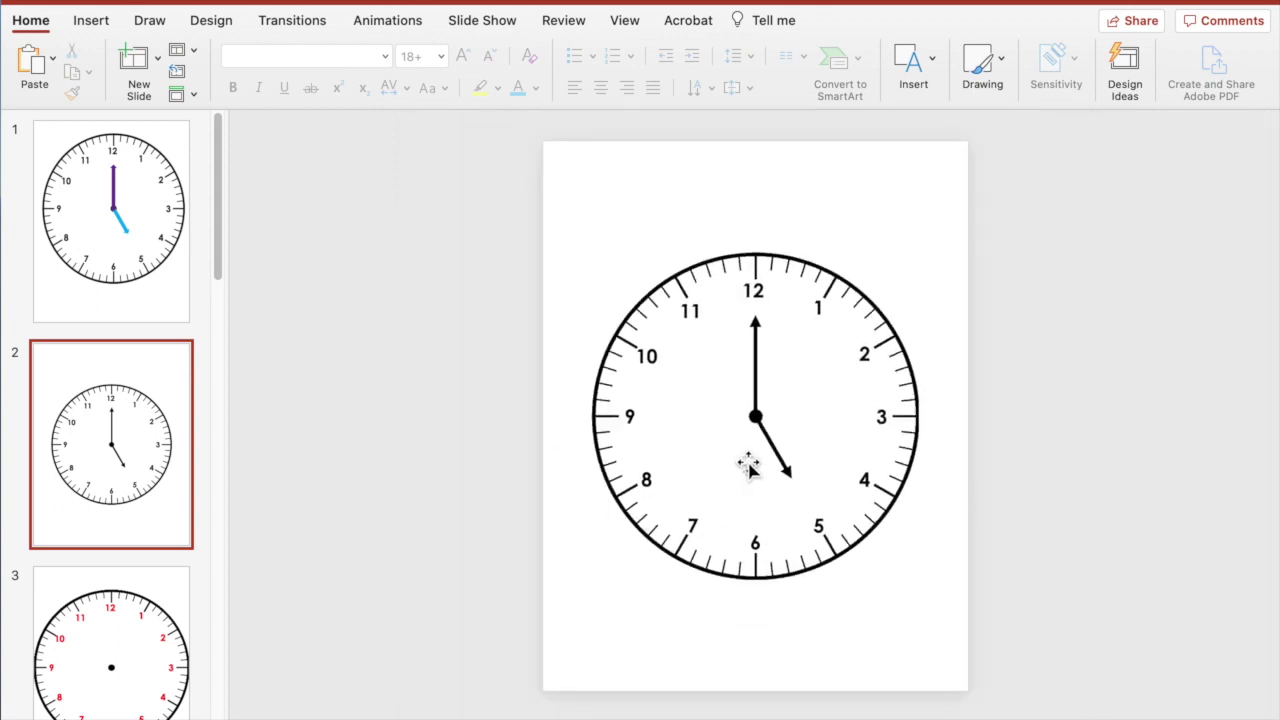
Change the hour hand's outline color to the theme's magenta pink
left_click(783, 460)
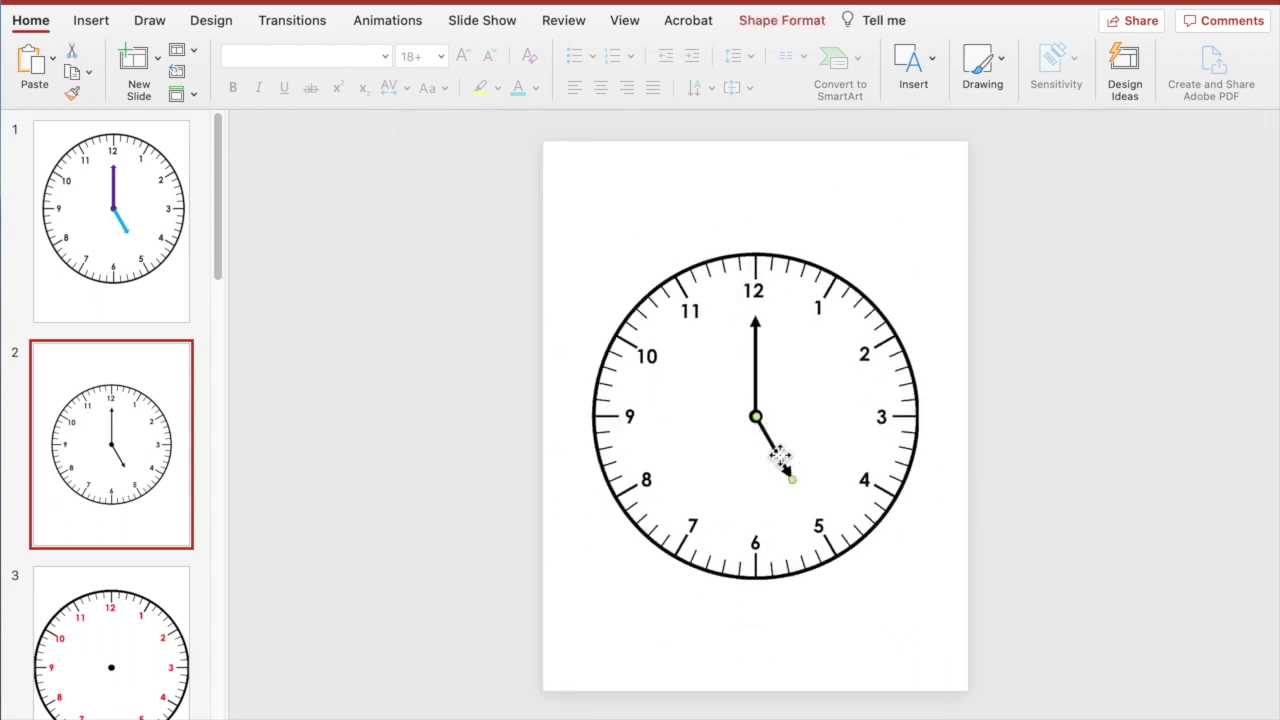
left_click(766, 29)
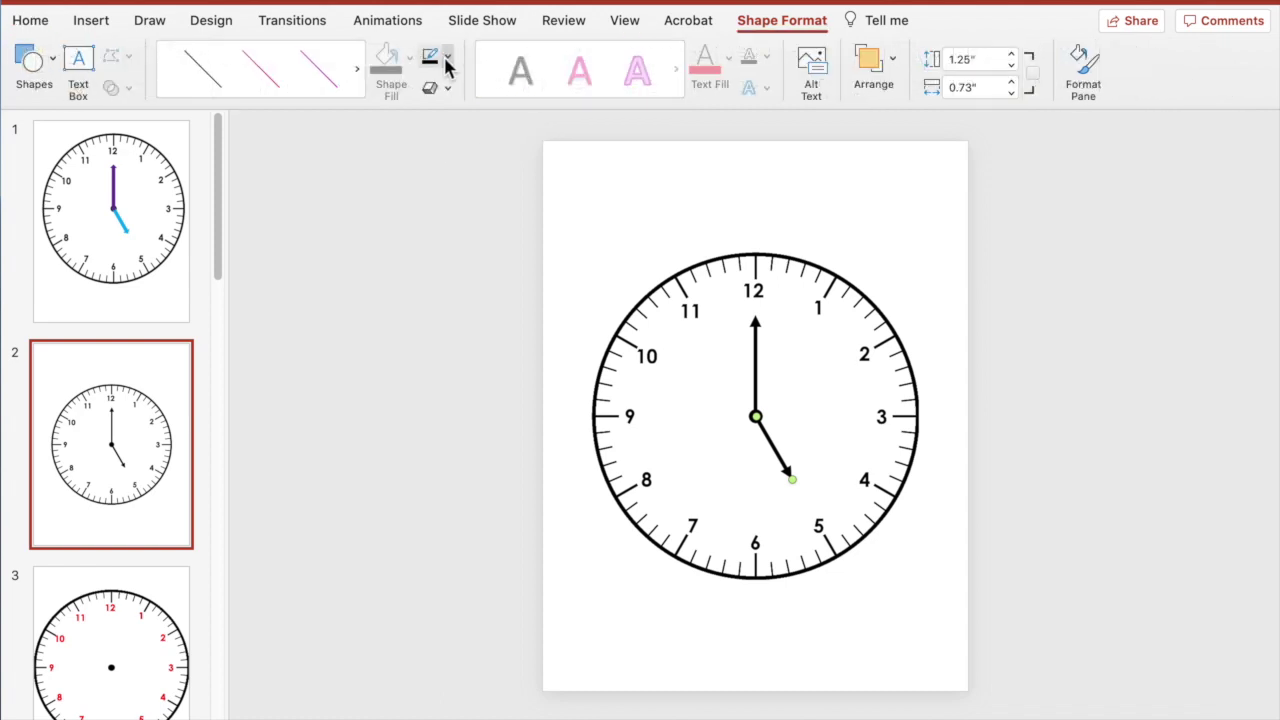
left_click(448, 60)
left_click(508, 146)
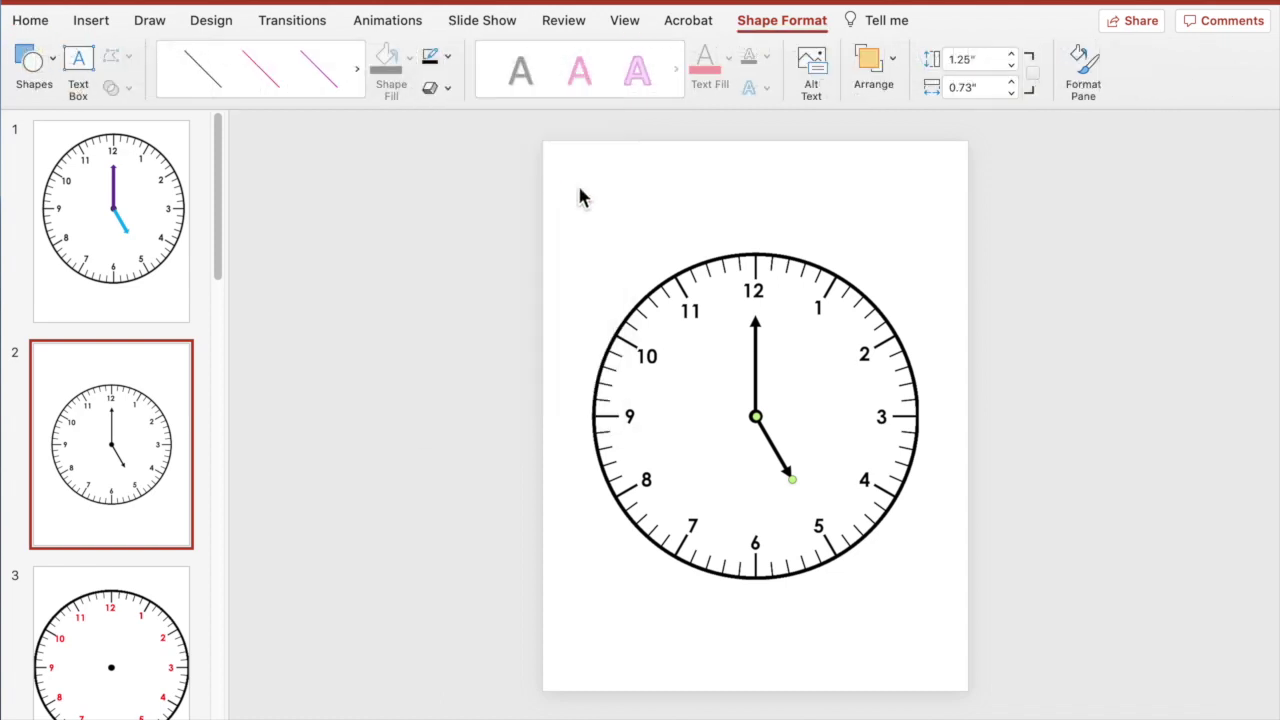
Change the minute hand's outline color to the theme's light blue
left_click(756, 348)
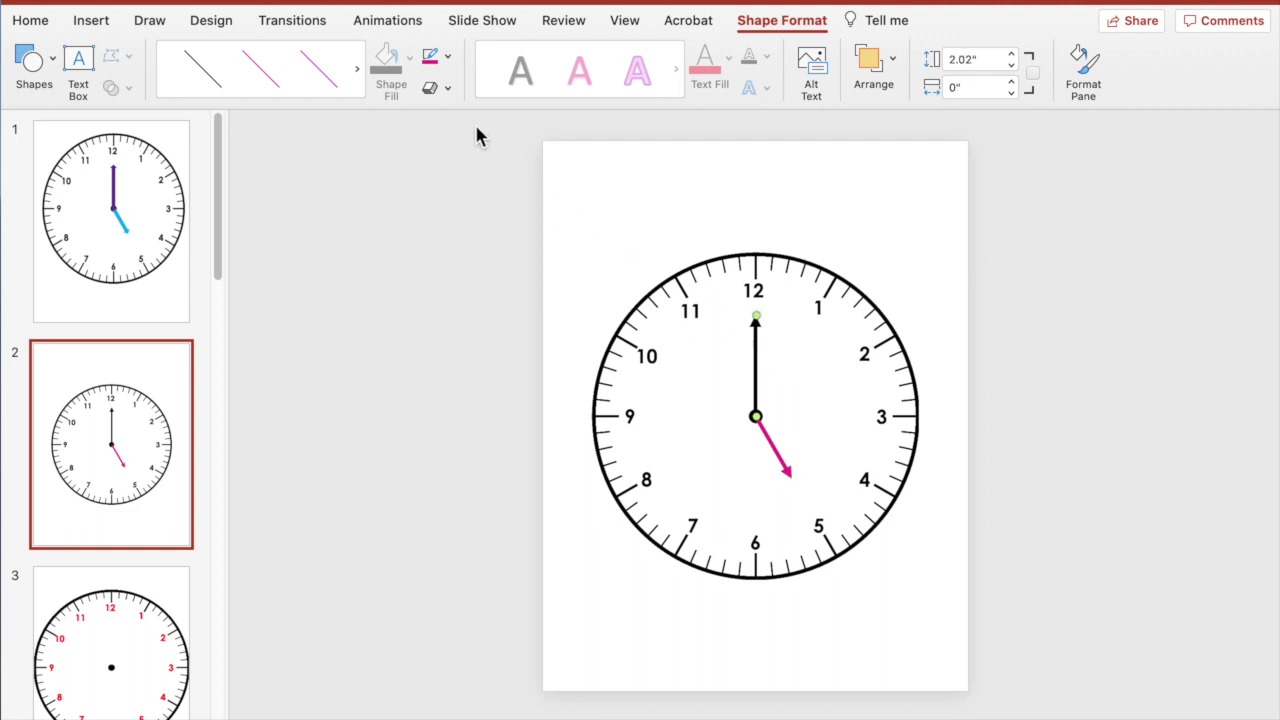
left_click(448, 57)
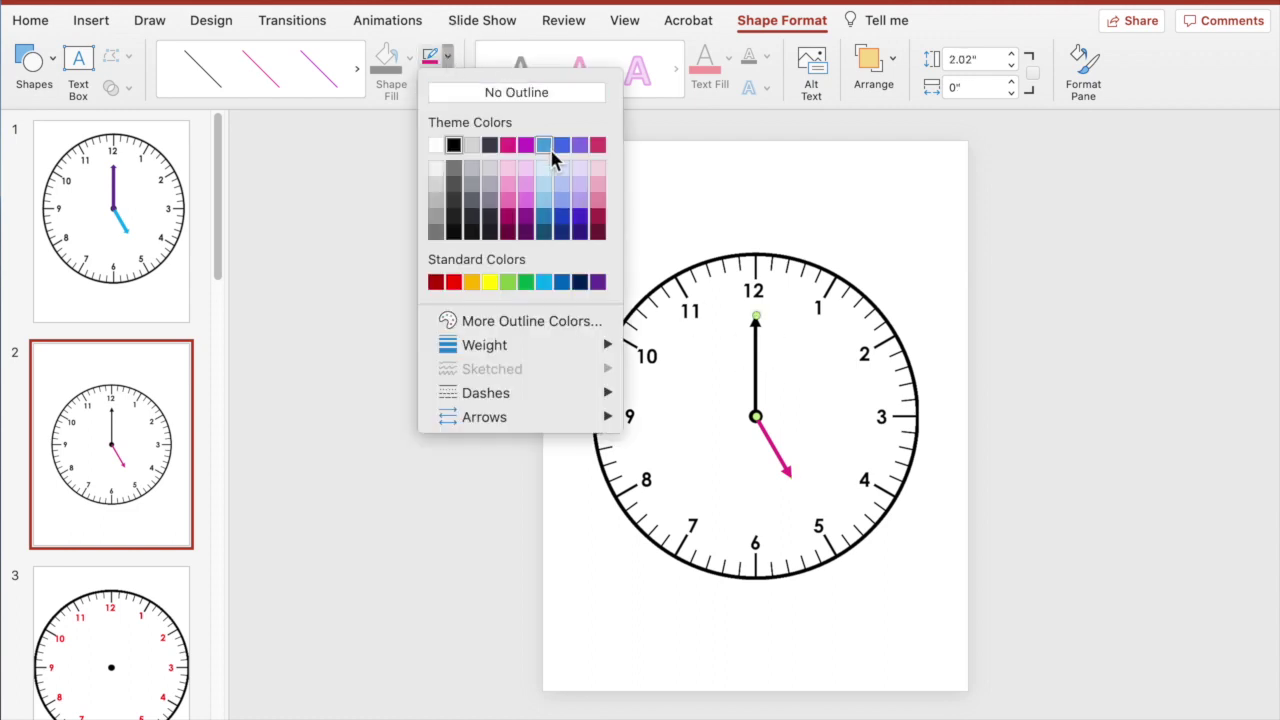
left_click(583, 172)
left_click(979, 267)
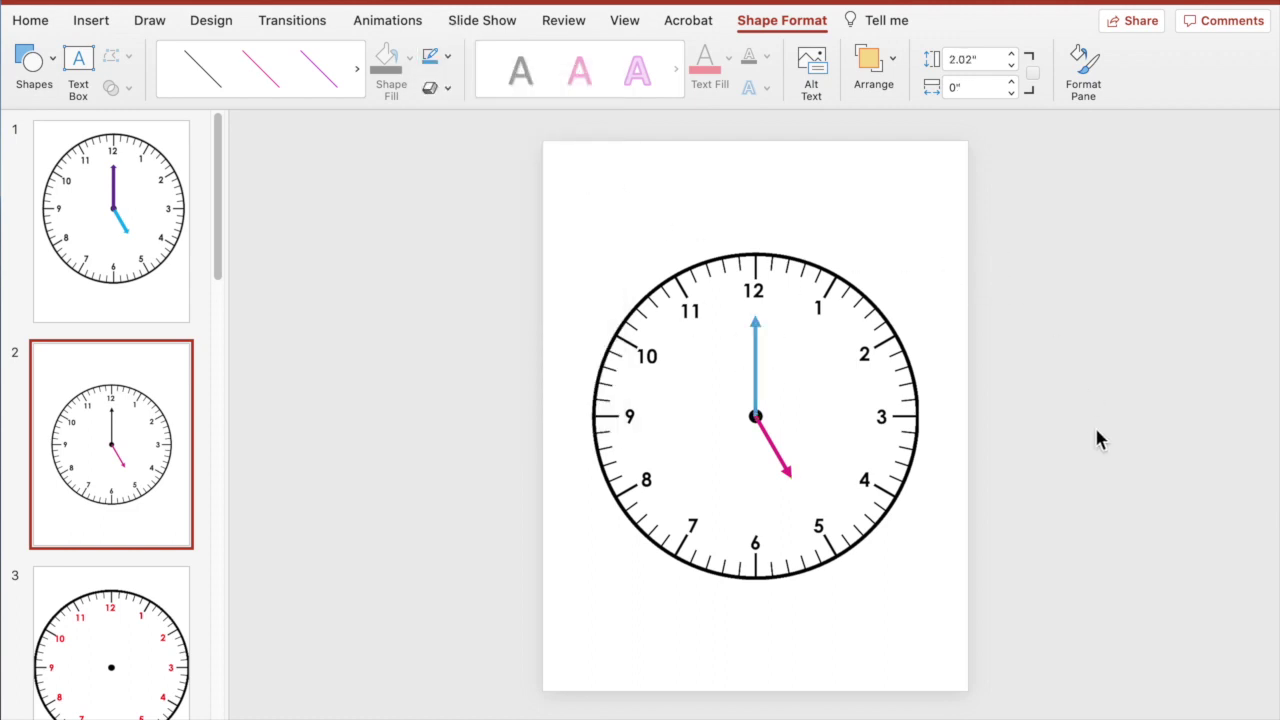